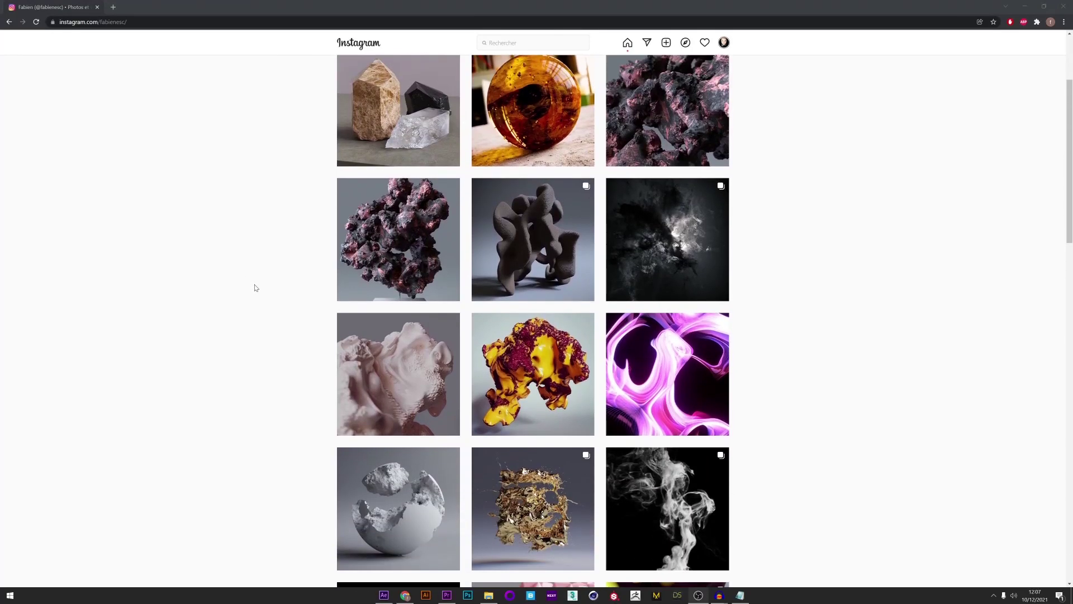
{"action": "scroll", "coordinate": [255, 287], "scroll_direction": "up", "scroll_amount": 5}
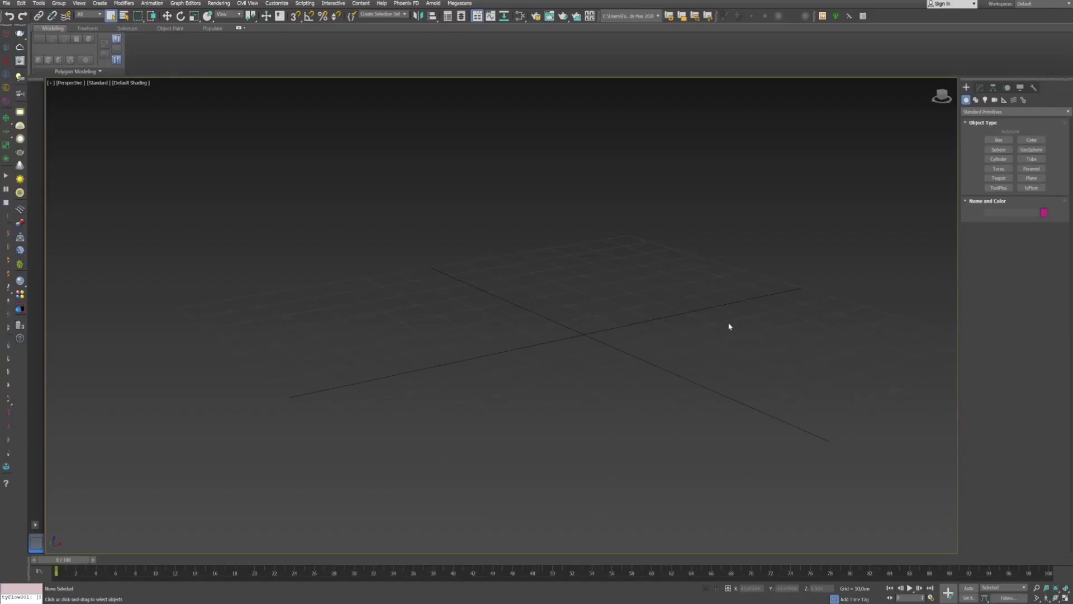
- Place a tyFlow object off to one side of the grid and a tyIcon helper near the grid's centre
{"action": "left_click", "coordinate": [1031, 188]}
{"action": "left_click", "coordinate": [801, 273]}
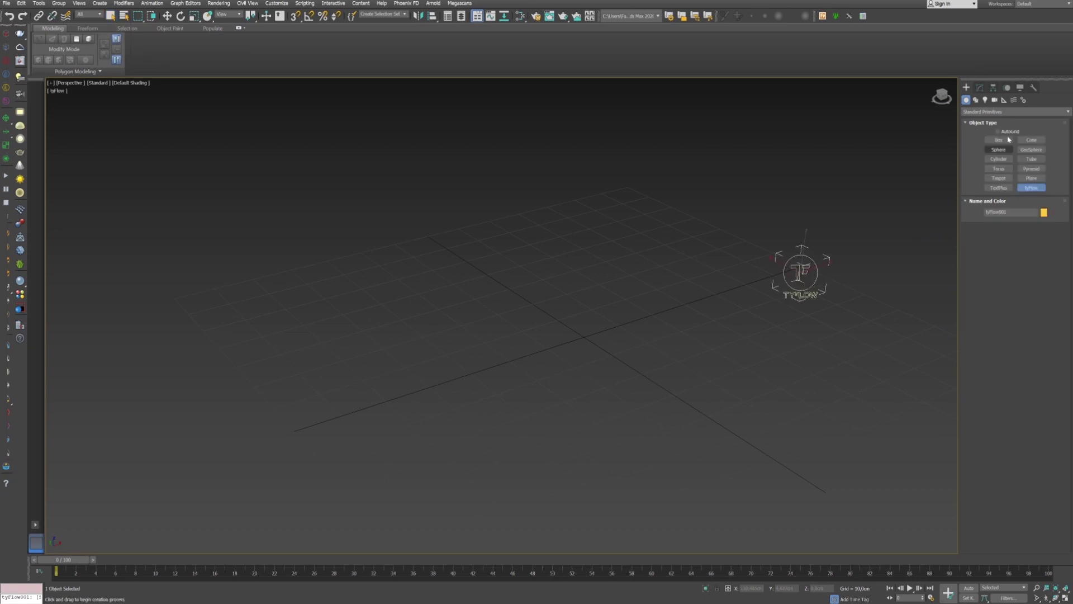
{"action": "left_click", "coordinate": [1004, 100]}
{"action": "left_click", "coordinate": [987, 111]}
{"action": "left_click", "coordinate": [971, 194]}
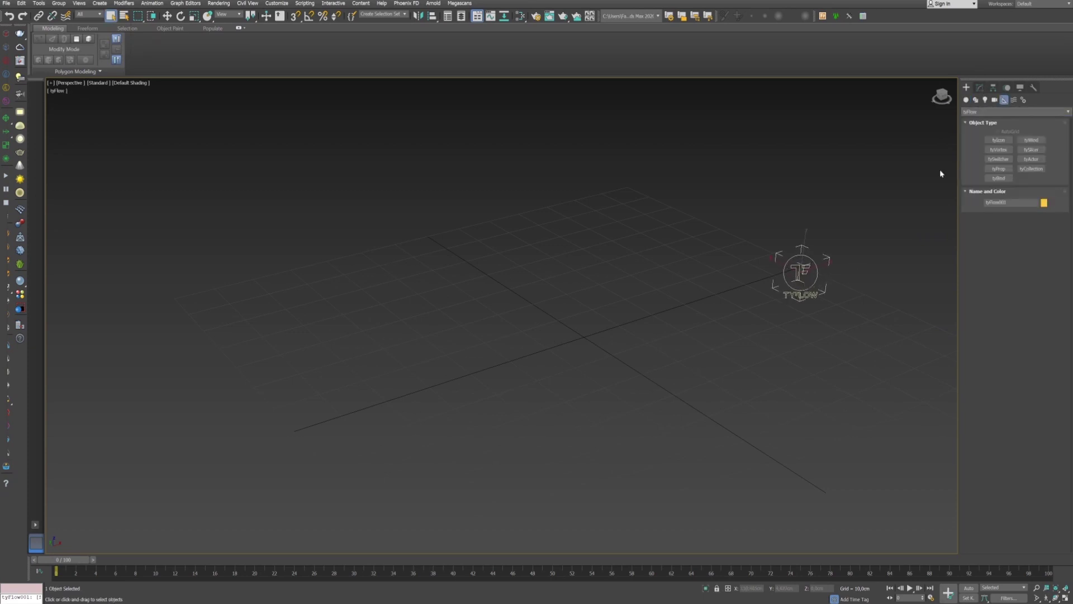
{"action": "left_click", "coordinate": [998, 140]}
{"action": "left_click_drag", "start_coordinate": [571, 343], "coordinate": [607, 366]}
- Make the tyIcon a sphere with its logo hidden, set its diameter to 1 cm, and finish creating it
{"action": "left_click", "coordinate": [1023, 246]}
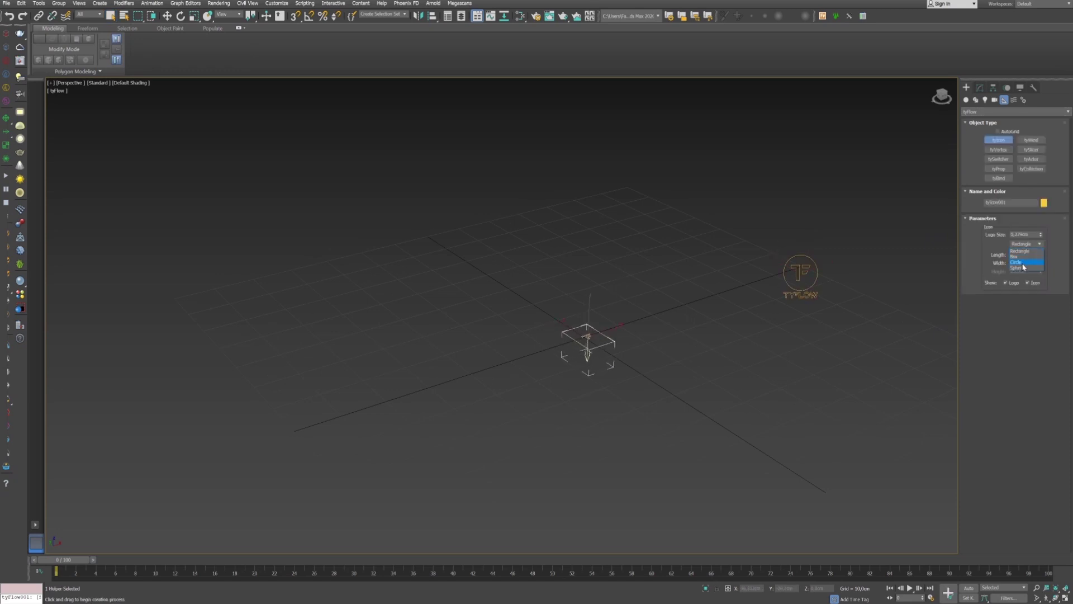
{"action": "left_click", "coordinate": [1028, 267]}
{"action": "left_click", "coordinate": [1016, 282]}
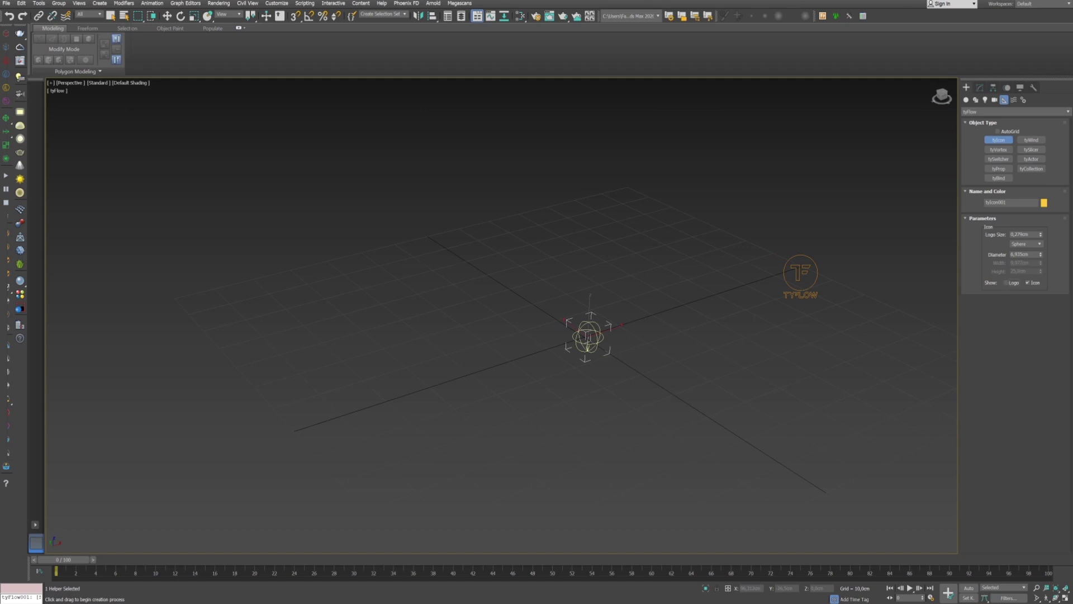
{"action": "double_click", "coordinate": [1030, 255]}
{"action": "type", "text": "1"}
{"action": "key", "text": "Return"}
{"action": "right_click", "coordinate": [620, 236]}
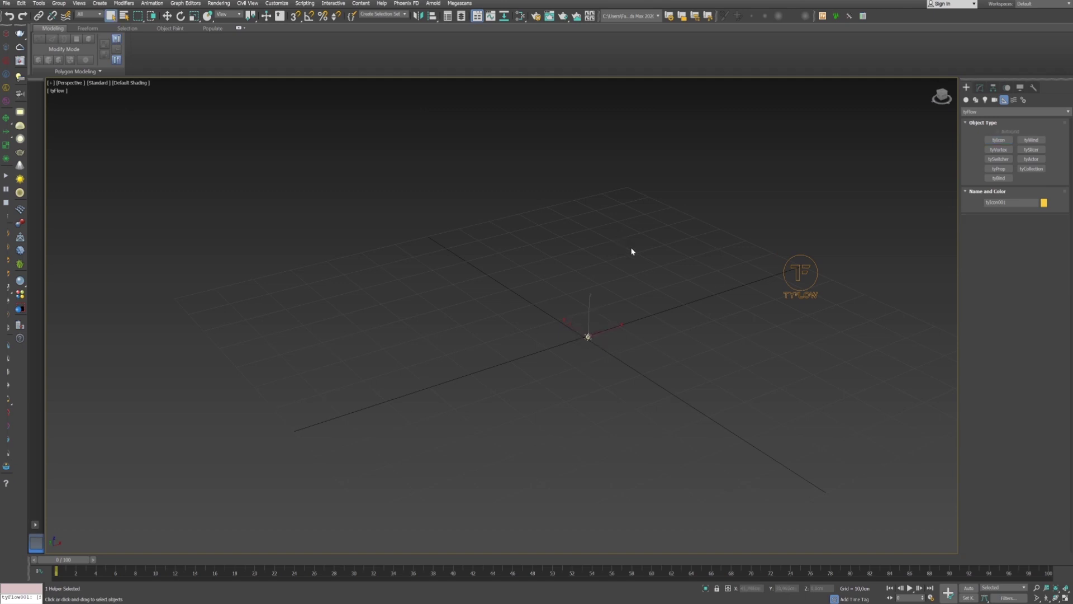
{"action": "right_click", "coordinate": [632, 252]}
{"action": "left_click", "coordinate": [654, 250]}
- Open the editor of the tyFlow object, create an event with a Birth operator ending at frame 0, and narrow the editor window
{"action": "left_click", "coordinate": [800, 273]}
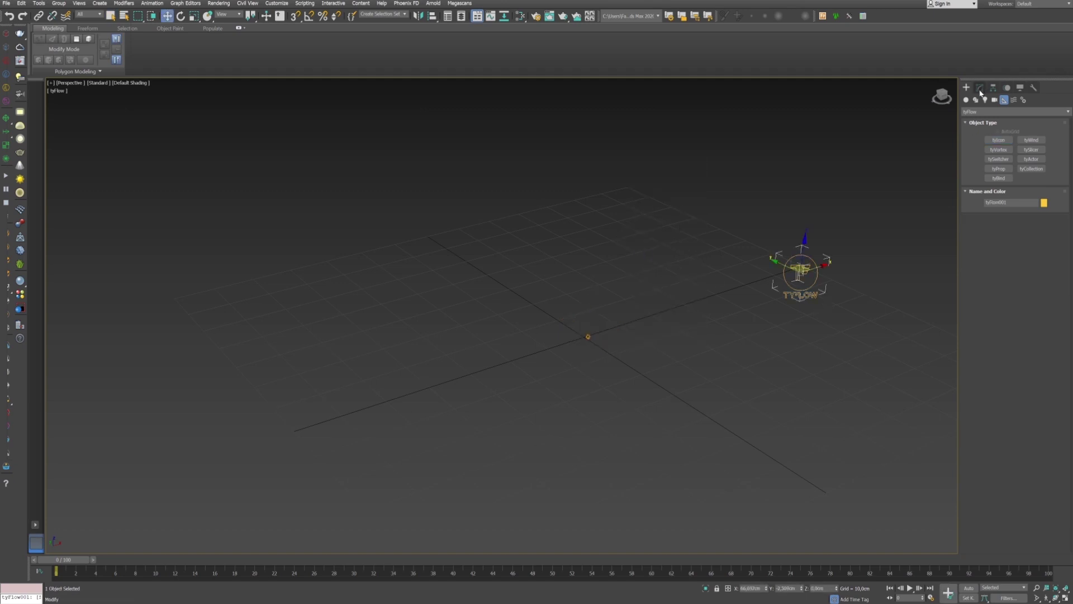
{"action": "left_click", "coordinate": [980, 88]}
{"action": "left_click", "coordinate": [1010, 248]}
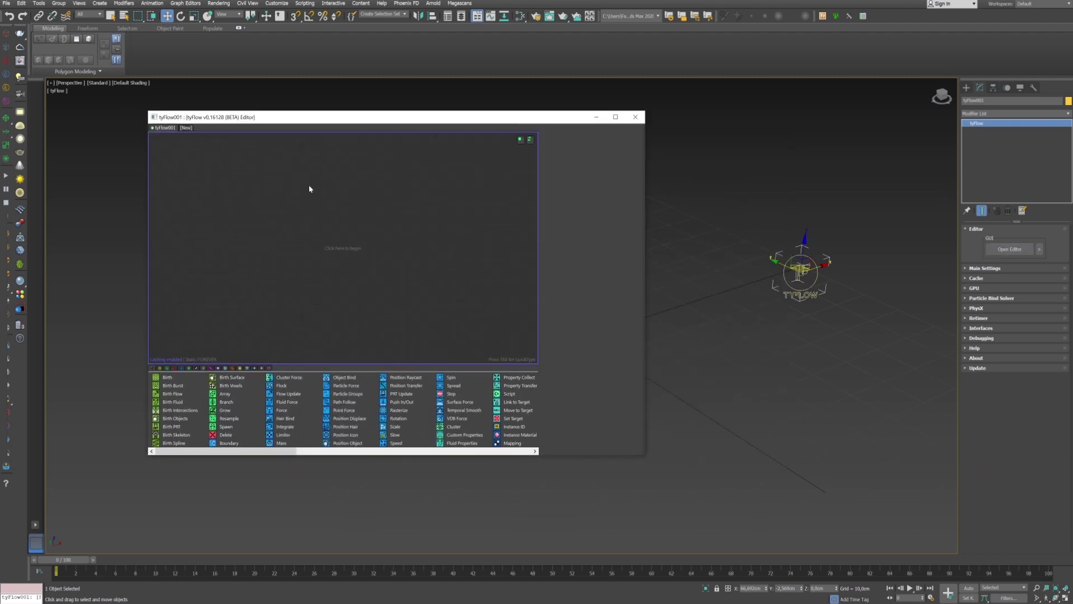
{"action": "key", "text": "Tab"}
{"action": "type", "text": "bir"}
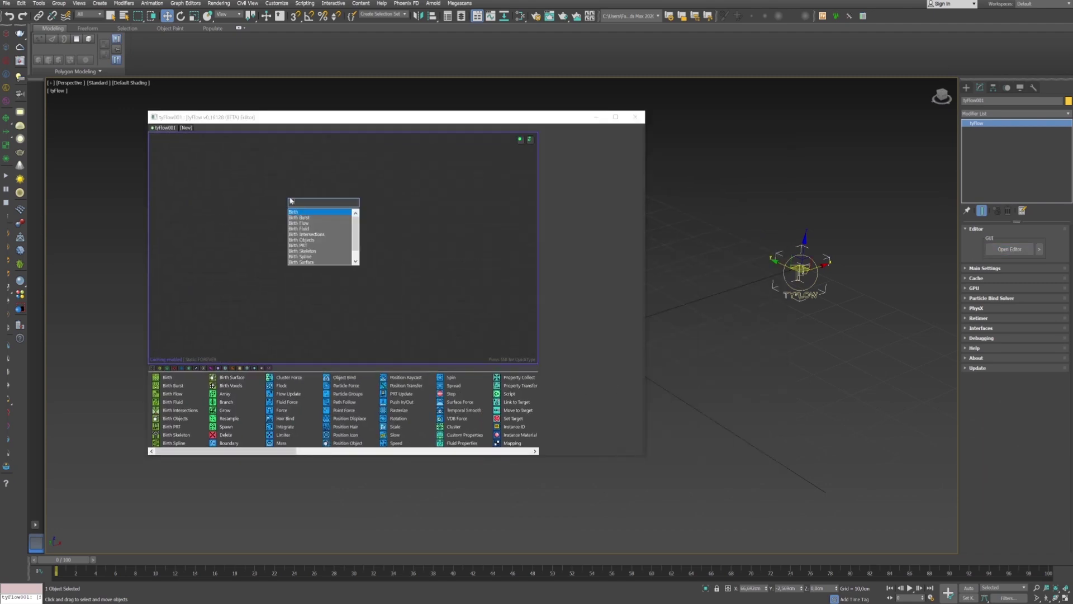
{"action": "key", "text": "Return"}
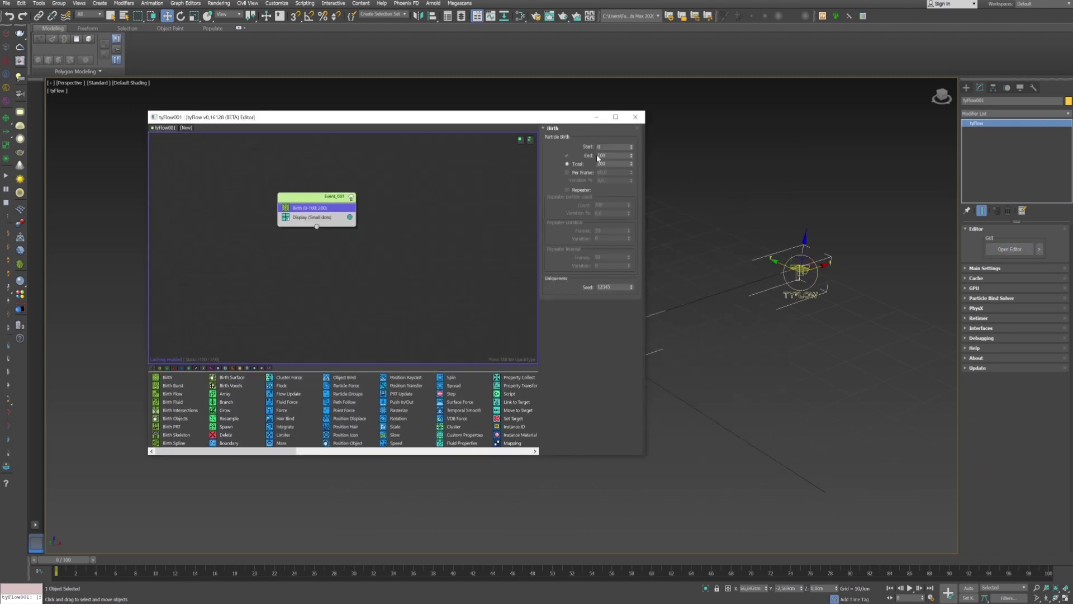
{"action": "left_click", "coordinate": [614, 155]}
{"action": "left_click_drag", "start_coordinate": [645, 189], "coordinate": [558, 189]}
- Add a Position Icon operator below Birth in the event, using the spherical tyIcon as its emitter
{"action": "key", "text": "Tab"}
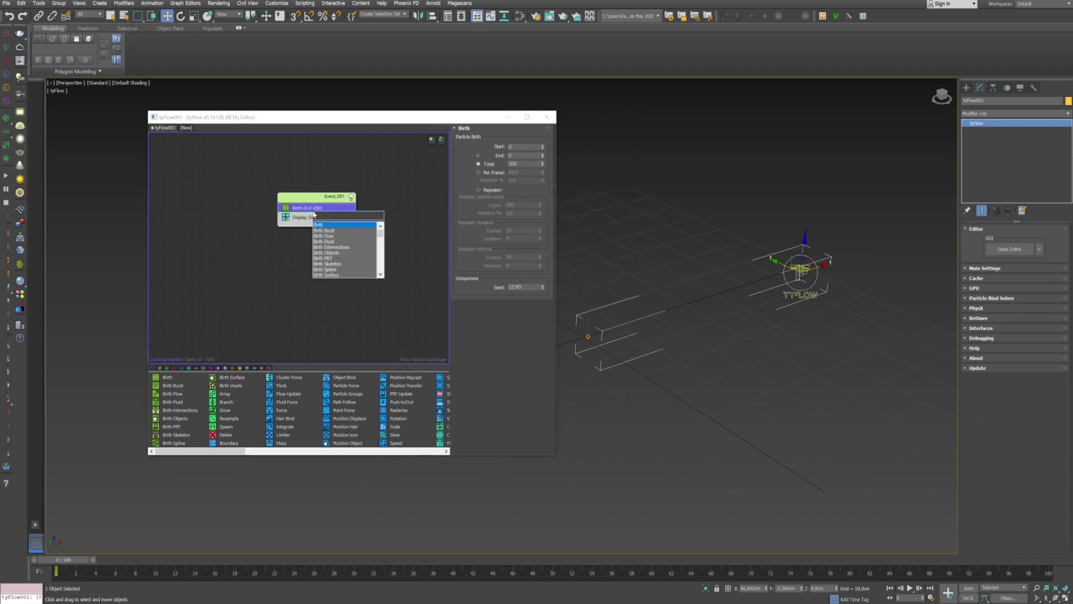
{"action": "type", "text": "pos"}
{"action": "left_click", "coordinate": [339, 235]}
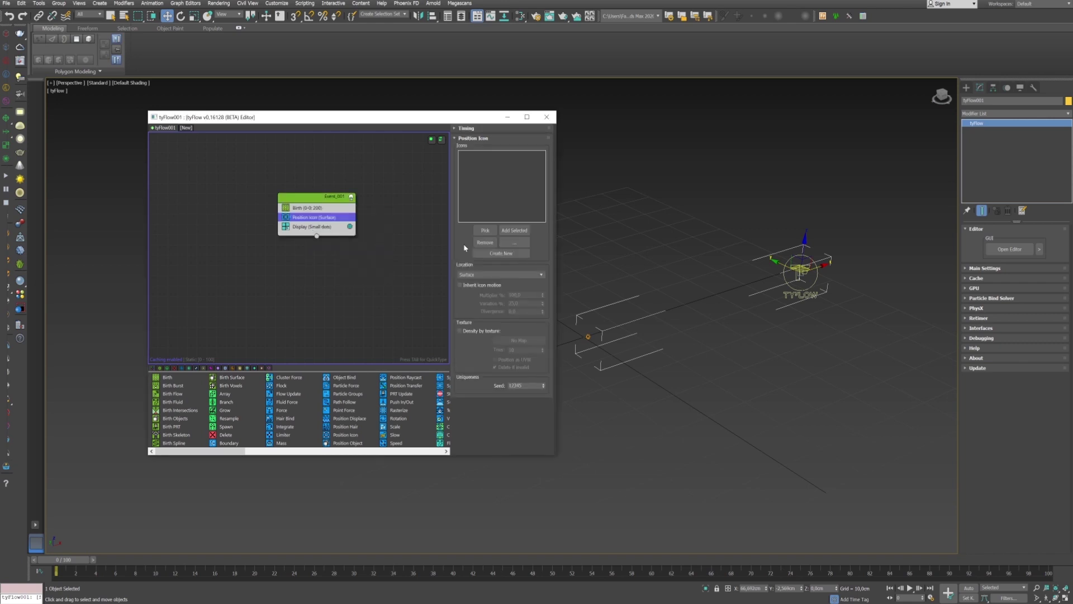
- Set the type of the event's Display operator to Geometry
{"action": "left_click", "coordinate": [313, 226]}
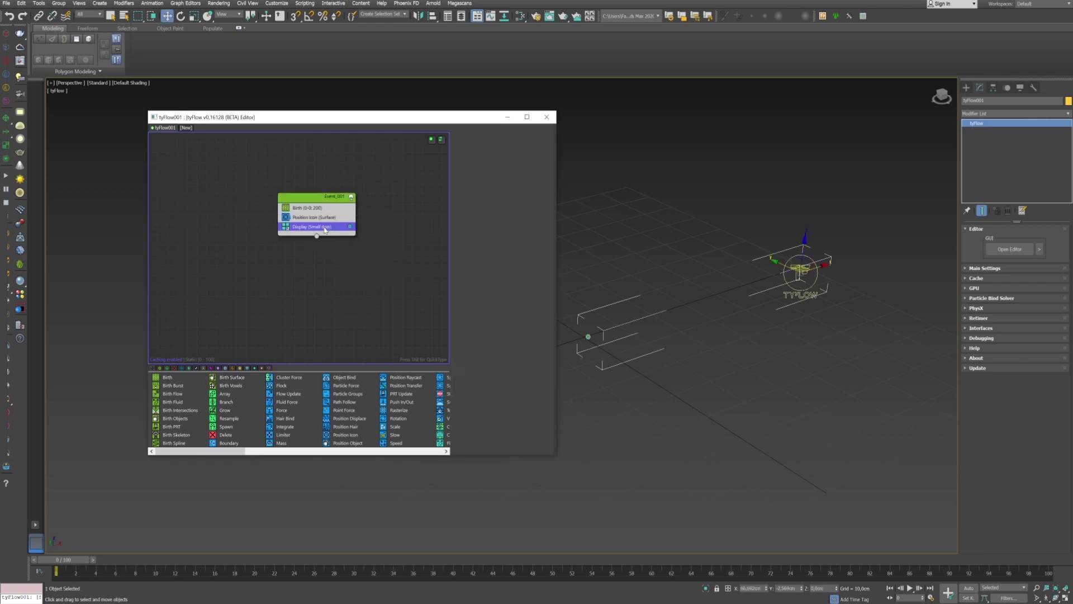
{"action": "left_click", "coordinate": [500, 145]}
{"action": "left_click", "coordinate": [478, 185]}
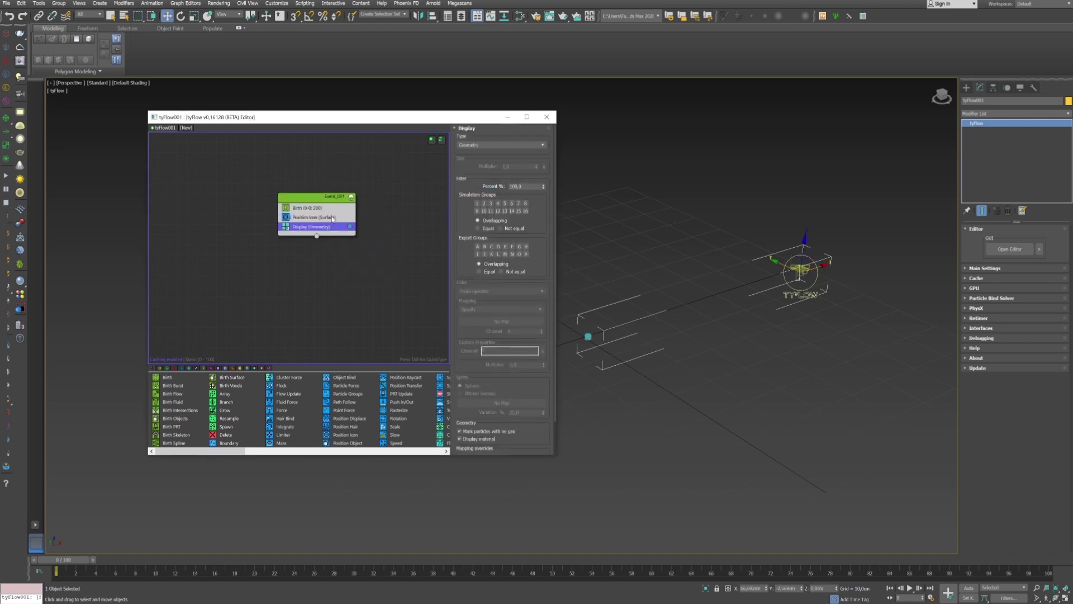
- Add a Shape operator below Position Icon and set its 3D mesh to Geosphere (LowRes)
{"action": "left_click", "coordinate": [321, 217]}
{"action": "key", "text": "Tab"}
{"action": "type", "text": "sha"}
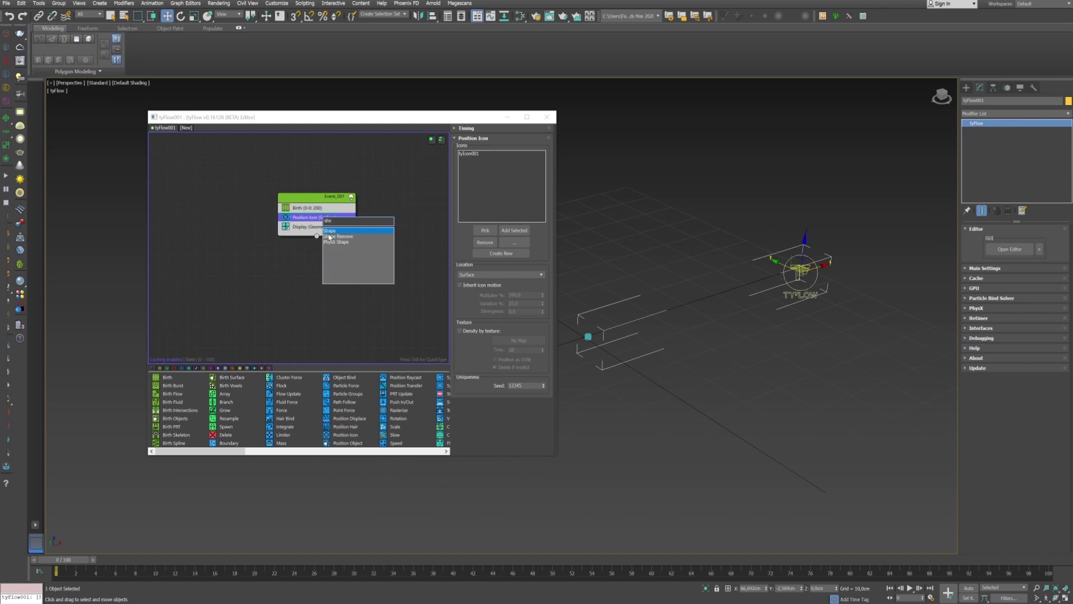
{"action": "left_click", "coordinate": [331, 231]}
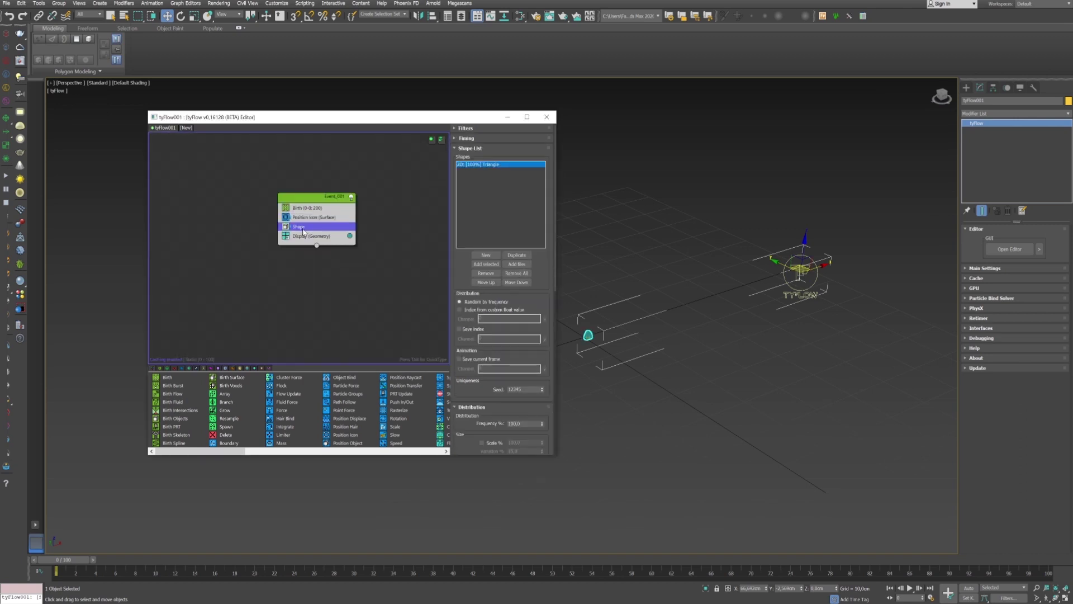
{"action": "left_click_drag", "start_coordinate": [555, 270], "coordinate": [547, 418]}
{"action": "left_click", "coordinate": [459, 198]}
{"action": "left_click", "coordinate": [482, 198]}
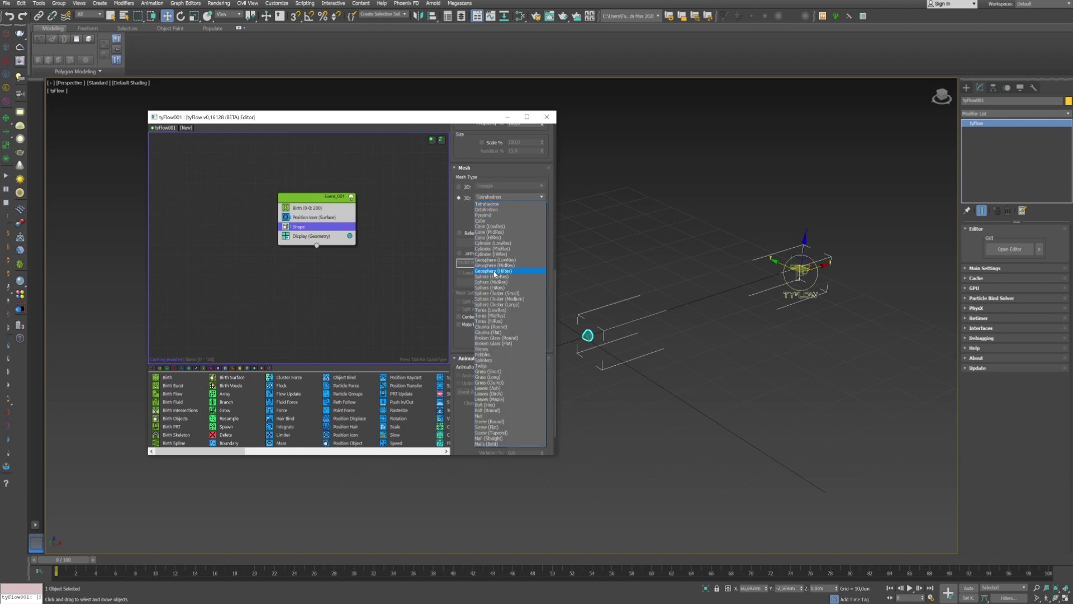
{"action": "left_click", "coordinate": [491, 260]}
- Move the editor aside, go to frame 5, and add a Speed operator below Position Icon
{"action": "scroll", "coordinate": [671, 335], "scroll_direction": "up", "scroll_amount": 5}
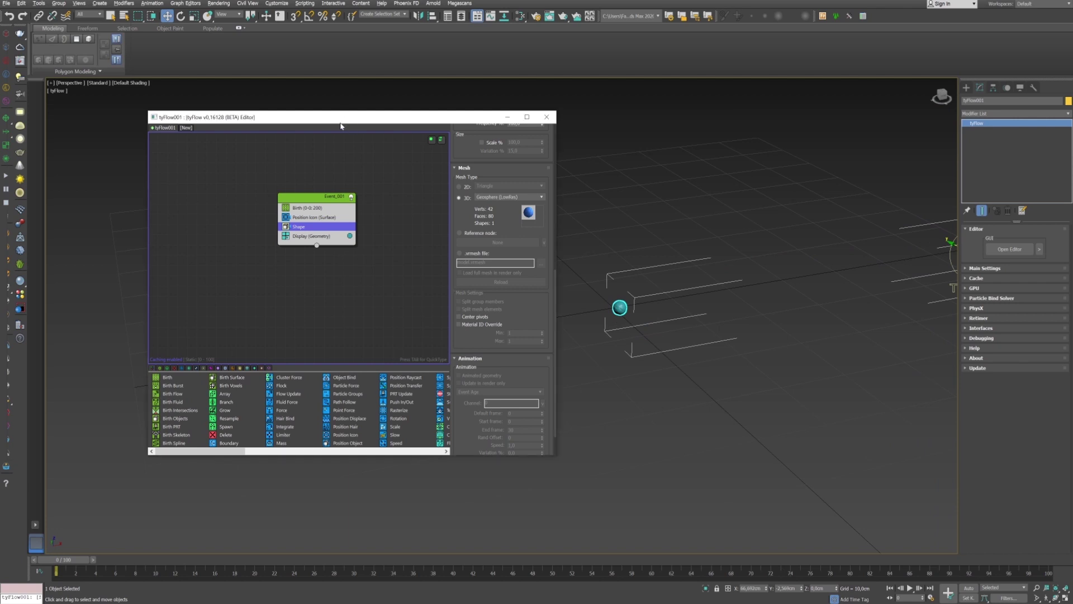
{"action": "left_click_drag", "start_coordinate": [346, 115], "coordinate": [287, 105]}
{"action": "left_click_drag", "start_coordinate": [58, 562], "coordinate": [107, 561]}
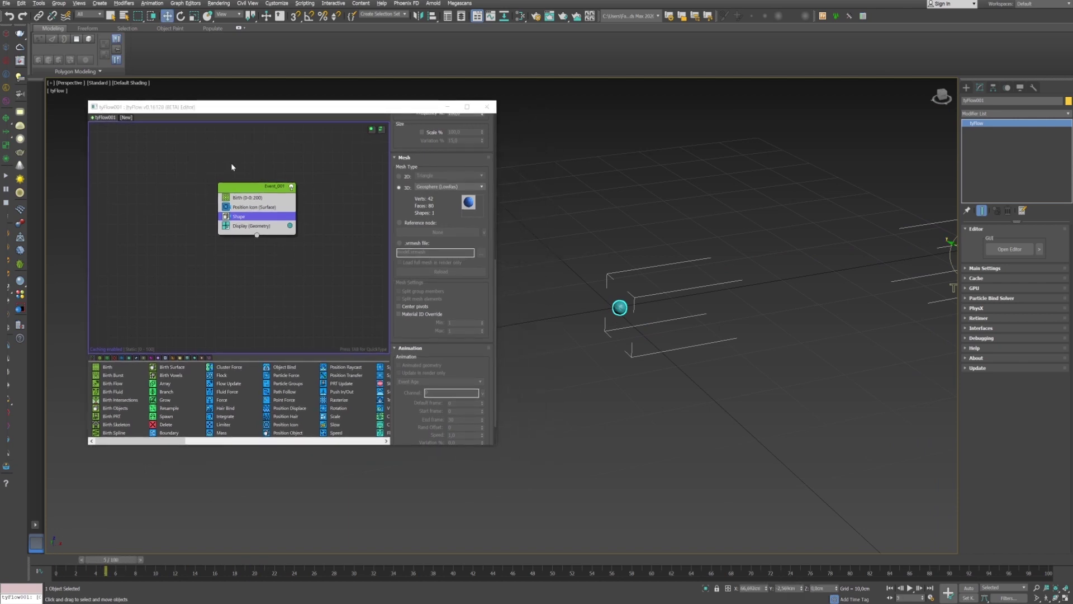
{"action": "left_click", "coordinate": [252, 206]}
{"action": "key", "text": "Tab"}
{"action": "type", "text": "spe"}
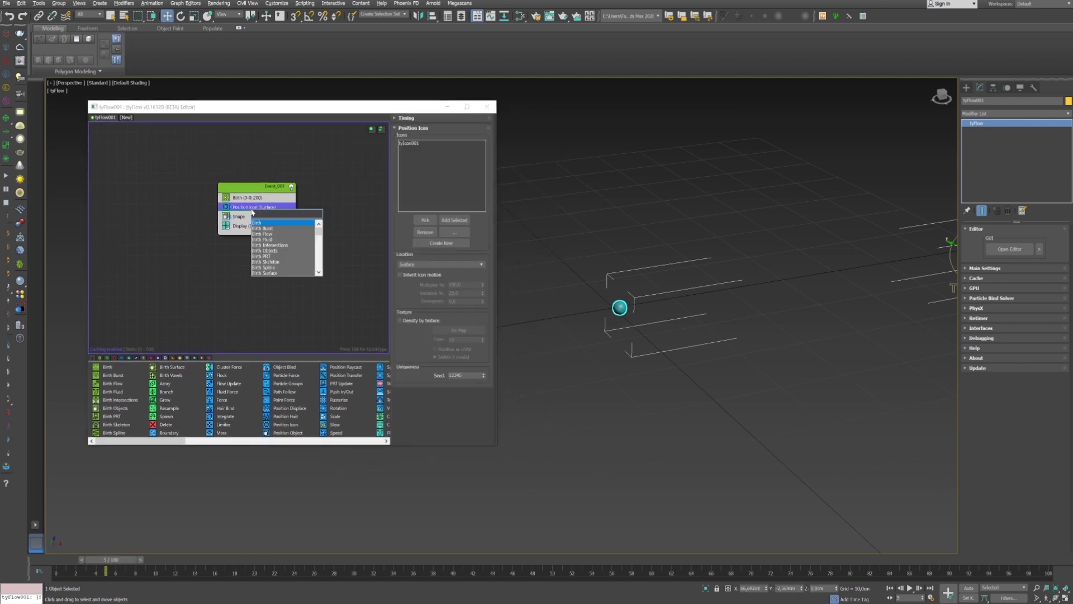
{"action": "left_click", "coordinate": [286, 224]}
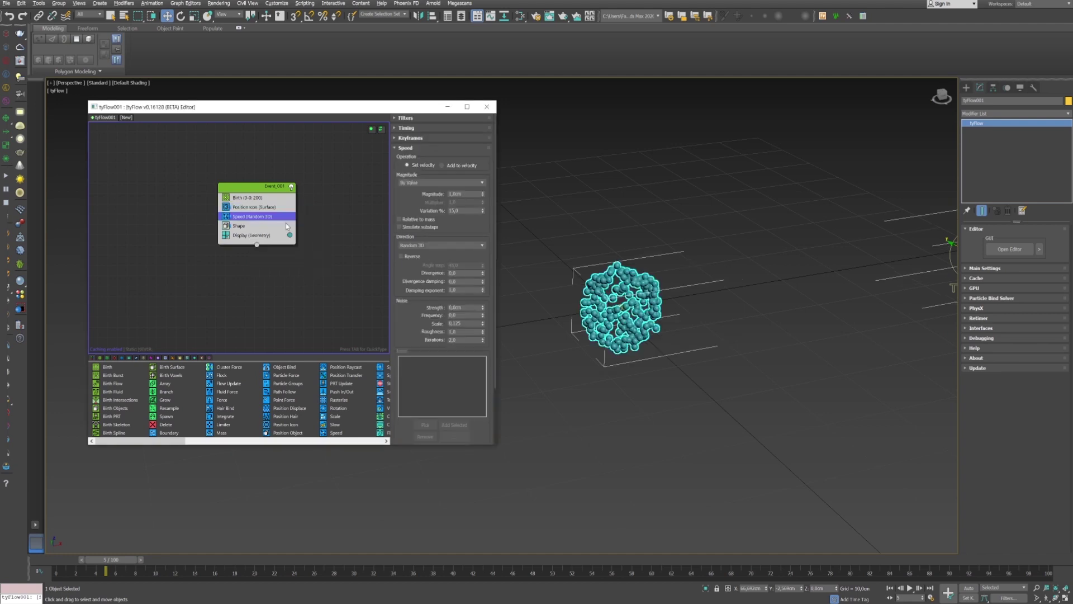
- Preview the particle motion, set the Speed magnitude to 2 cm, and scrub the timeline to frame 11
{"action": "left_click_drag", "start_coordinate": [133, 560], "coordinate": [223, 550]}
{"action": "key", "text": "w"}
{"action": "left_click", "coordinate": [456, 193]}
{"action": "key", "text": "Return"}
{"action": "left_click_drag", "start_coordinate": [73, 561], "coordinate": [160, 563]}
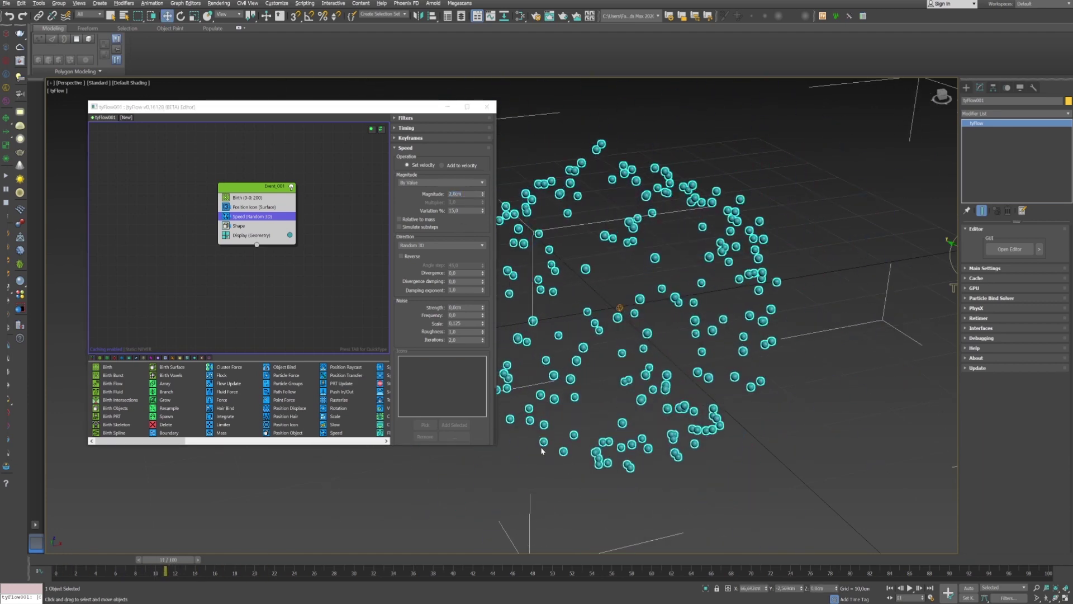
- Enable scaling in the Shape operator and set its scale to 60%
{"action": "left_click", "coordinate": [238, 225]}
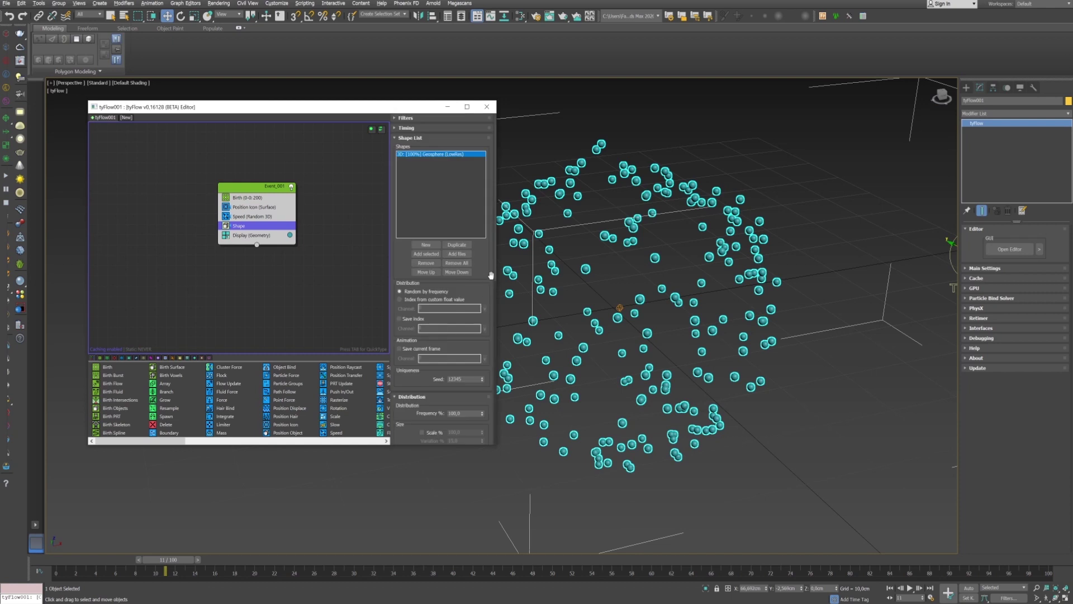
{"action": "scroll", "coordinate": [487, 313], "scroll_direction": "down", "scroll_amount": 3}
{"action": "scroll", "coordinate": [487, 335], "scroll_direction": "down", "scroll_amount": 1}
{"action": "left_click", "coordinate": [422, 291]}
{"action": "double_click", "coordinate": [458, 292]}
{"action": "type", "text": "60"}
{"action": "left_click", "coordinate": [589, 246]}
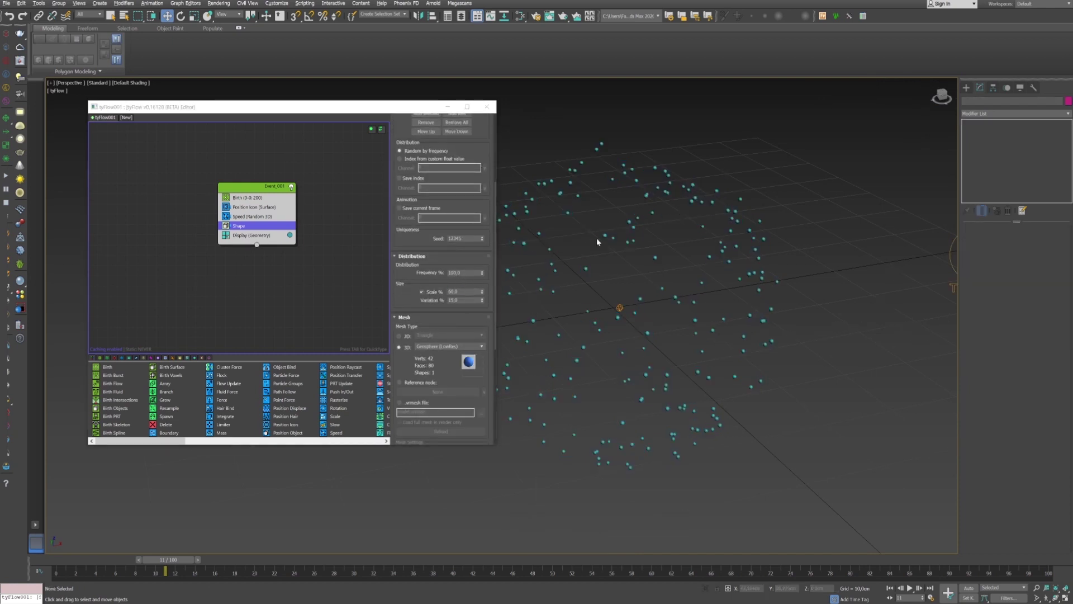
- Change the Display operator's particle color to white and scrub the timeline to frame 9
{"action": "middle_click_drag", "start_coordinate": [644, 308], "coordinate": [654, 302], "text": "alt"}
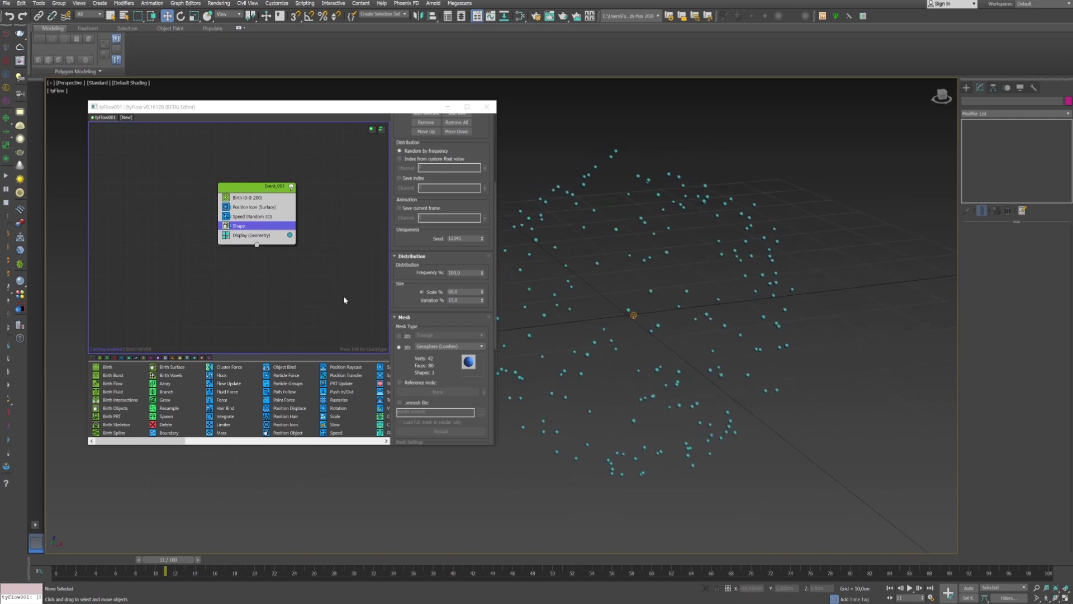
{"action": "left_click", "coordinate": [290, 235]}
{"action": "left_click_drag", "start_coordinate": [377, 316], "coordinate": [378, 332]}
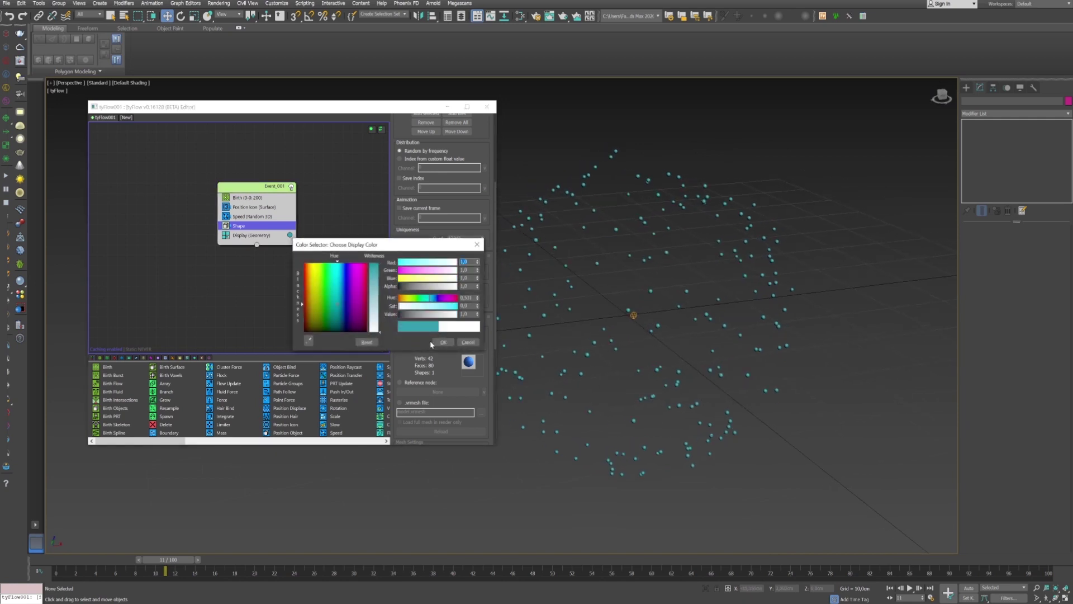
{"action": "left_click", "coordinate": [438, 342]}
{"action": "left_click_drag", "start_coordinate": [66, 569], "coordinate": [146, 571]}
{"action": "key", "text": "w"}
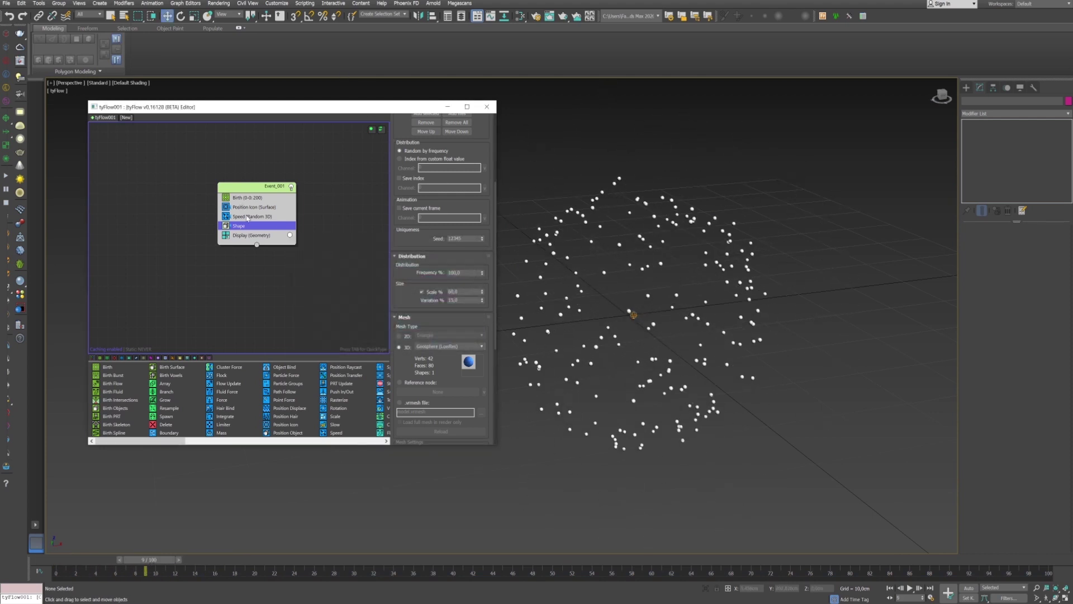
- Set the Speed operator's magnitude variation to 50% and preview the motion on the timeline
{"action": "left_click", "coordinate": [252, 216]}
{"action": "mouse_move", "coordinate": [484, 275]}
{"action": "left_mouse_down"}
{"action": "mouse_move", "coordinate": [482, 249]}
{"action": "mouse_move", "coordinate": [483, 272]}
{"action": "left_mouse_up"}
{"action": "left_click_drag", "start_coordinate": [484, 211], "coordinate": [467, 152]}
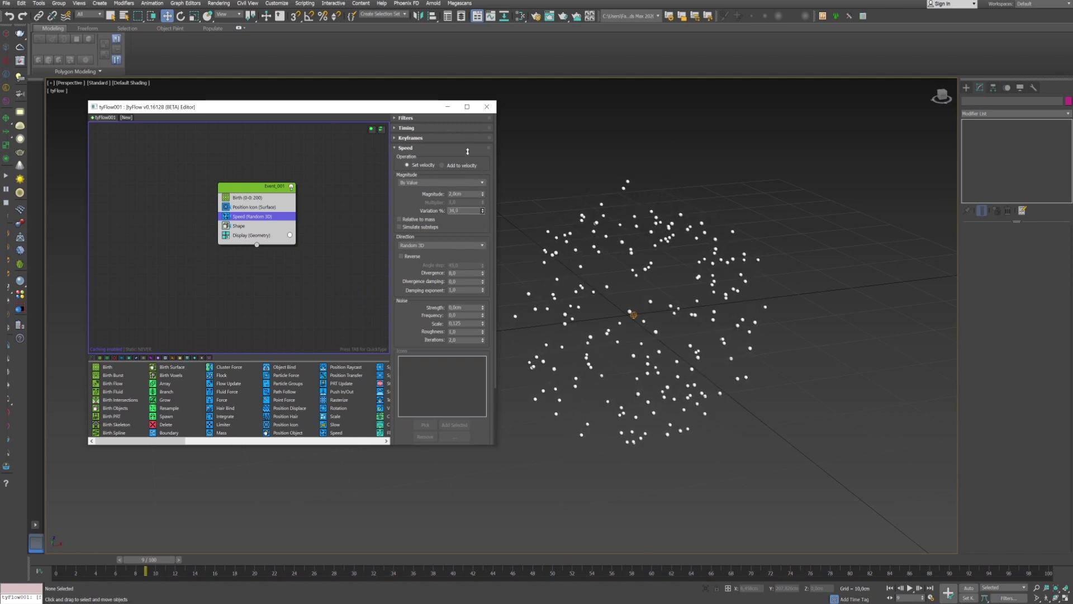
{"action": "double_click", "coordinate": [464, 211]}
{"action": "type", "text": "50"}
{"action": "key", "text": "Return"}
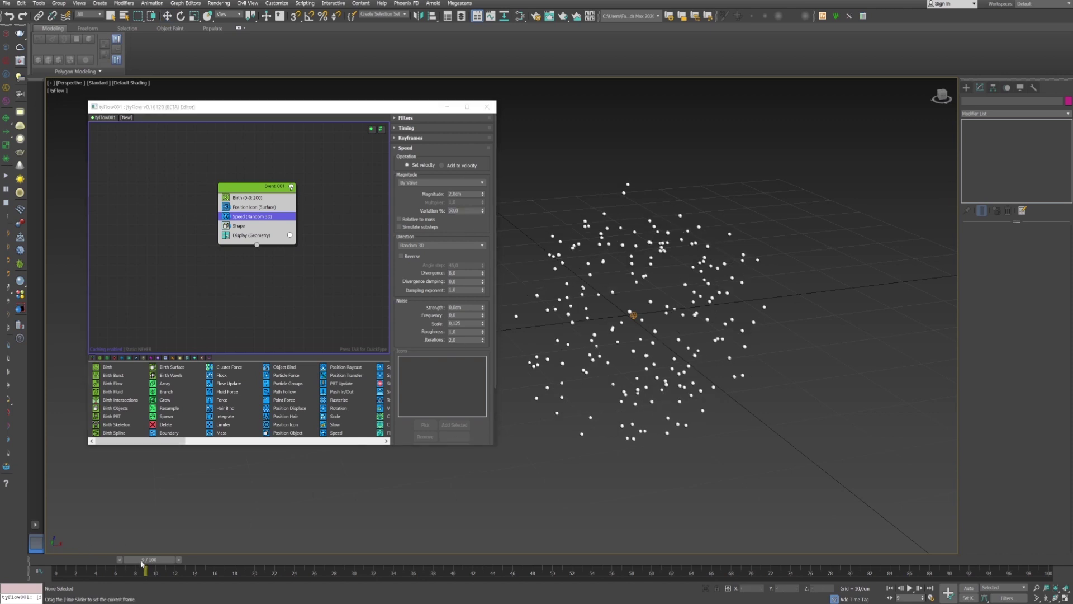
{"action": "mouse_move", "coordinate": [149, 559]}
{"action": "left_mouse_down"}
{"action": "mouse_move", "coordinate": [206, 555]}
{"action": "mouse_move", "coordinate": [149, 559]}
{"action": "left_mouse_up"}
{"action": "key", "text": "w"}
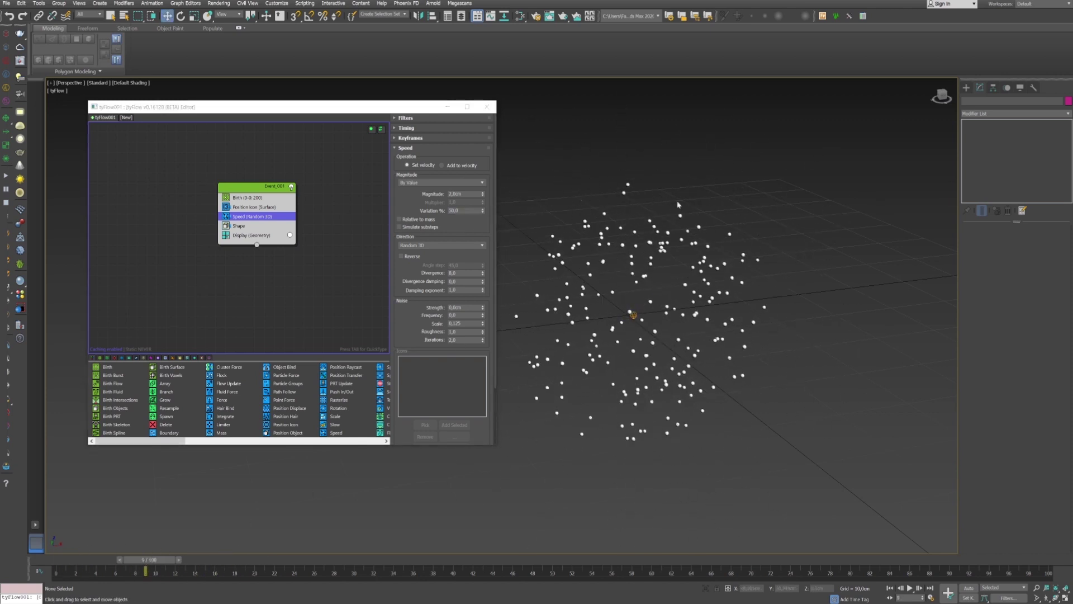
- Reduce the Birth total to 15 particles, set the Speed operator's seed to 12348, and preview the spread up to frame 12
{"action": "left_click", "coordinate": [263, 200]}
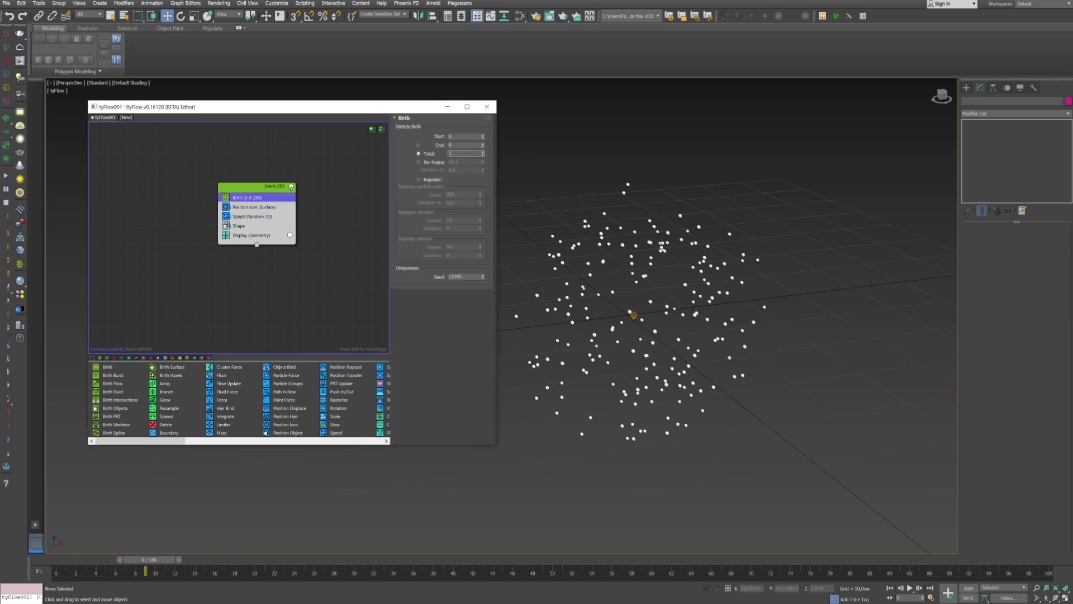
{"action": "key", "text": "Return"}
{"action": "left_click", "coordinate": [260, 218]}
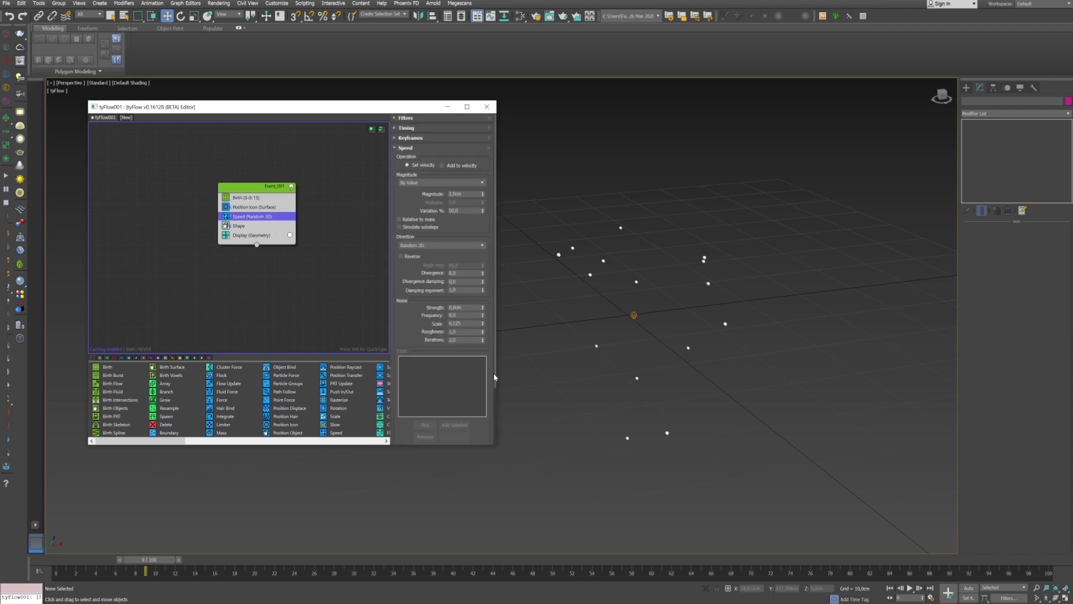
{"action": "scroll", "coordinate": [481, 409], "scroll_direction": "down", "scroll_amount": 5}
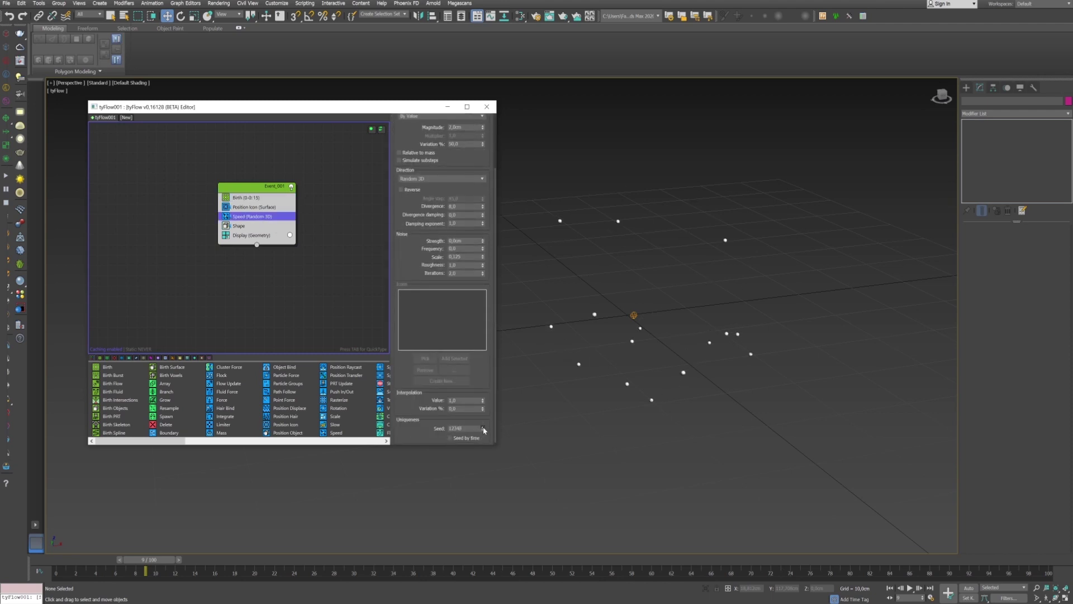
{"action": "middle_click_drag", "start_coordinate": [664, 394], "coordinate": [657, 378], "text": "alt"}
{"action": "left_click_drag", "start_coordinate": [56, 559], "coordinate": [178, 559]}
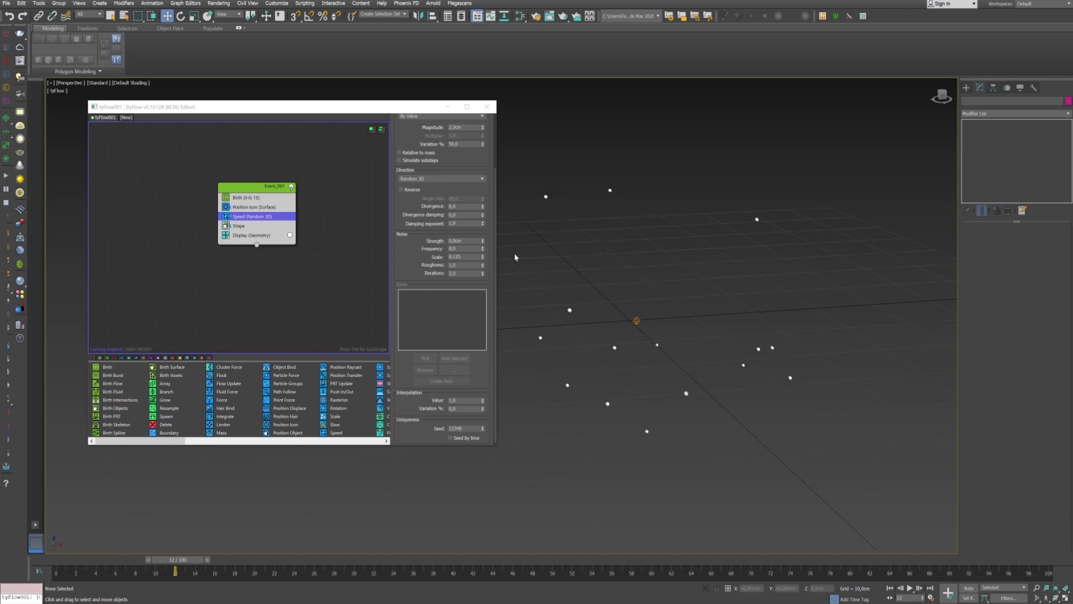
- Add a Spawn operator to Event_001 directly below its Speed operator
{"action": "left_click", "coordinate": [247, 219]}
{"action": "key", "text": "Tab"}
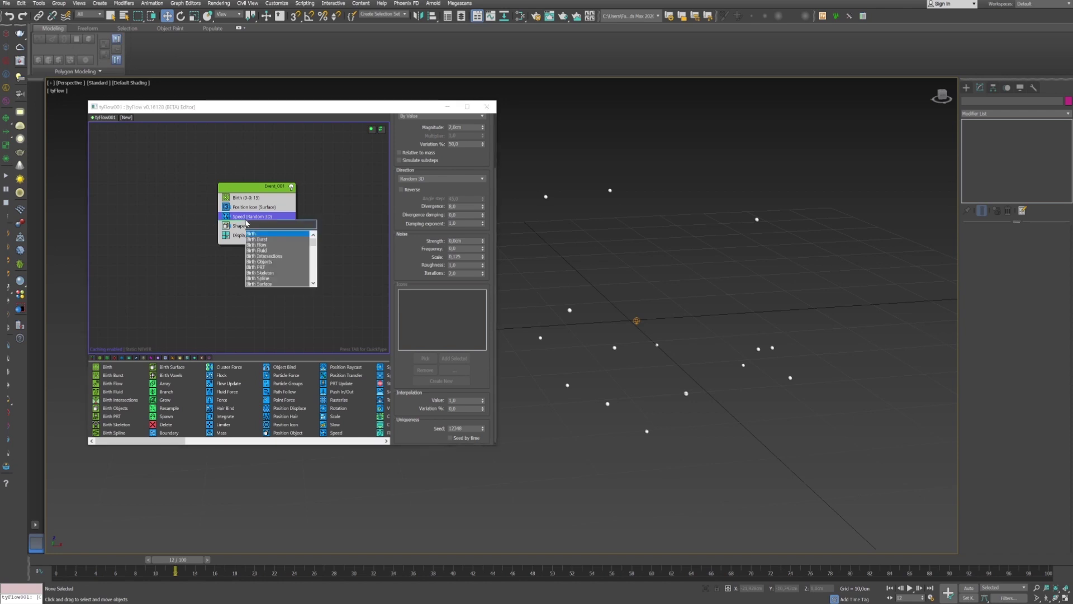
{"action": "type", "text": "spl"}
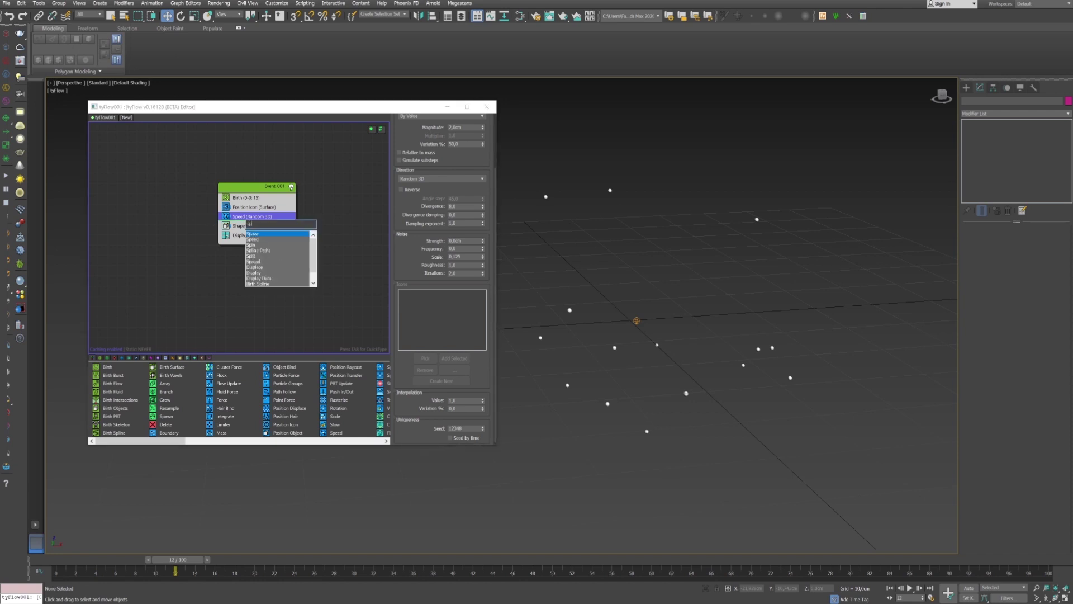
{"action": "left_click", "coordinate": [284, 233]}
- Copy Event_001's Shape and Display operators into a new event and arrange the two events side by side
{"action": "left_click", "coordinate": [244, 236]}
{"action": "left_click", "coordinate": [244, 244], "text": "ctrl"}
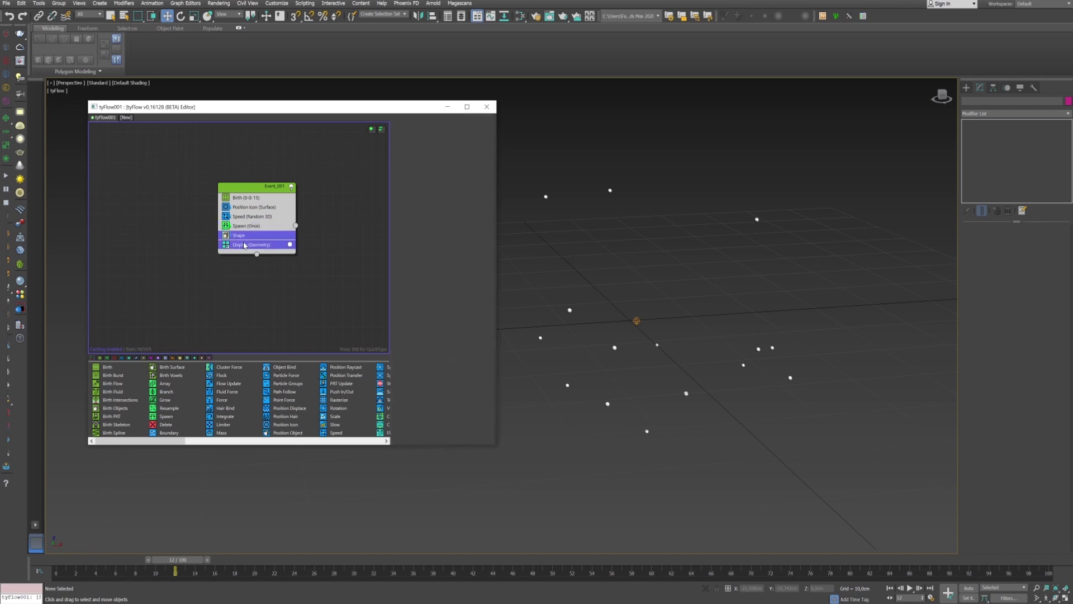
{"action": "left_click_drag", "start_coordinate": [240, 237], "coordinate": [318, 250], "text": "shift"}
{"action": "left_click_drag", "start_coordinate": [266, 186], "coordinate": [240, 189]}
{"action": "left_click_drag", "start_coordinate": [324, 253], "coordinate": [314, 250]}
- Change Event_002's display color to red and connect the Spawn operator's output to that event
{"action": "left_click", "coordinate": [369, 266]}
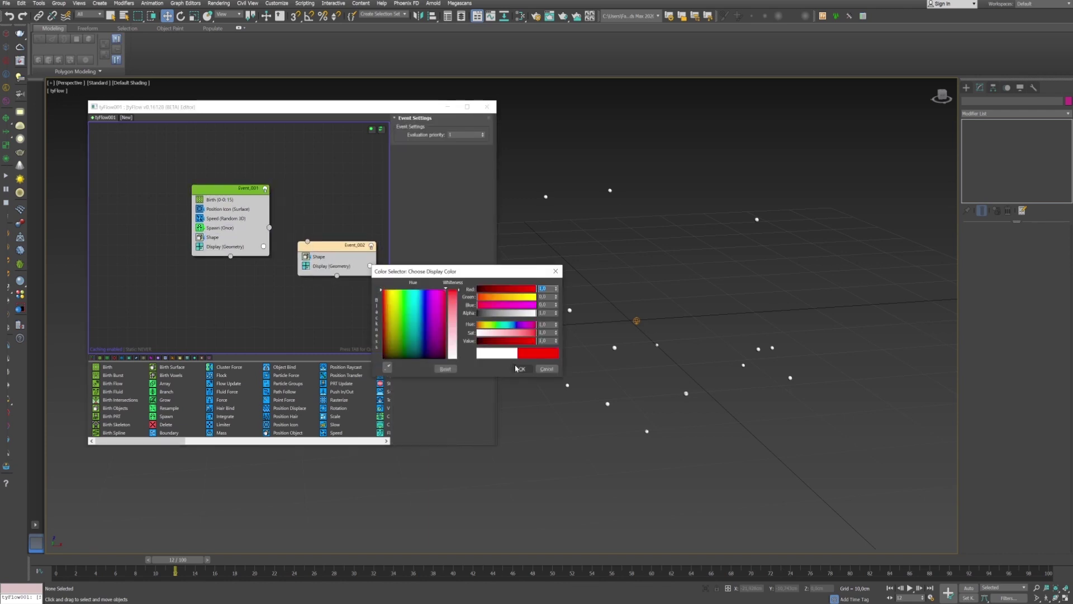
{"action": "left_click", "coordinate": [521, 369]}
{"action": "left_click_drag", "start_coordinate": [270, 228], "coordinate": [307, 242]}
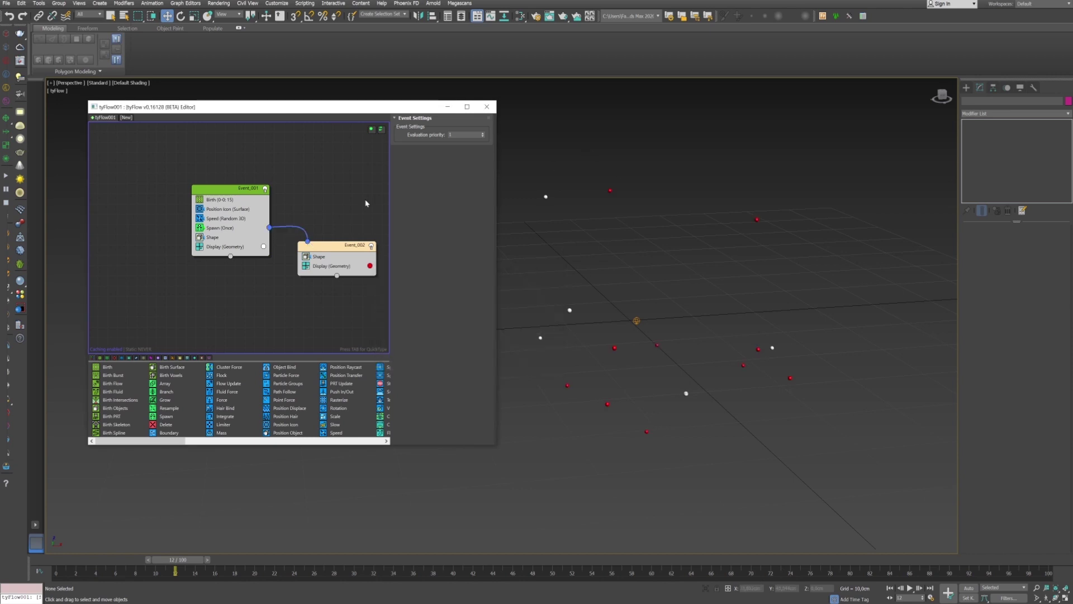
- Preview frame 15 and toggle each event's Display operator off and on to compare the parent and spawned particles
{"action": "left_click", "coordinate": [236, 230]}
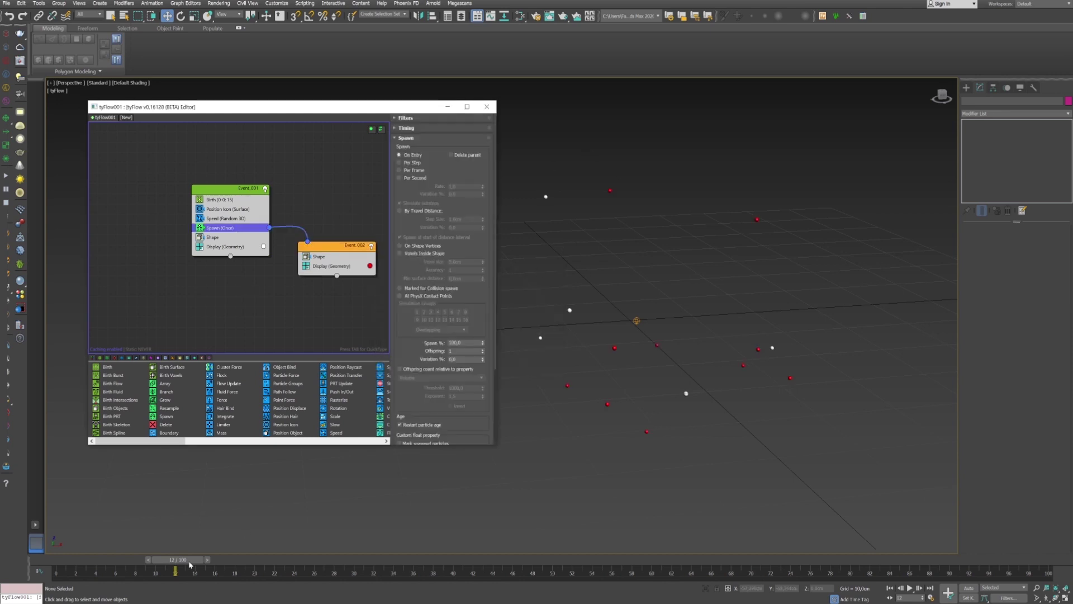
{"action": "left_click_drag", "start_coordinate": [191, 566], "coordinate": [218, 566]}
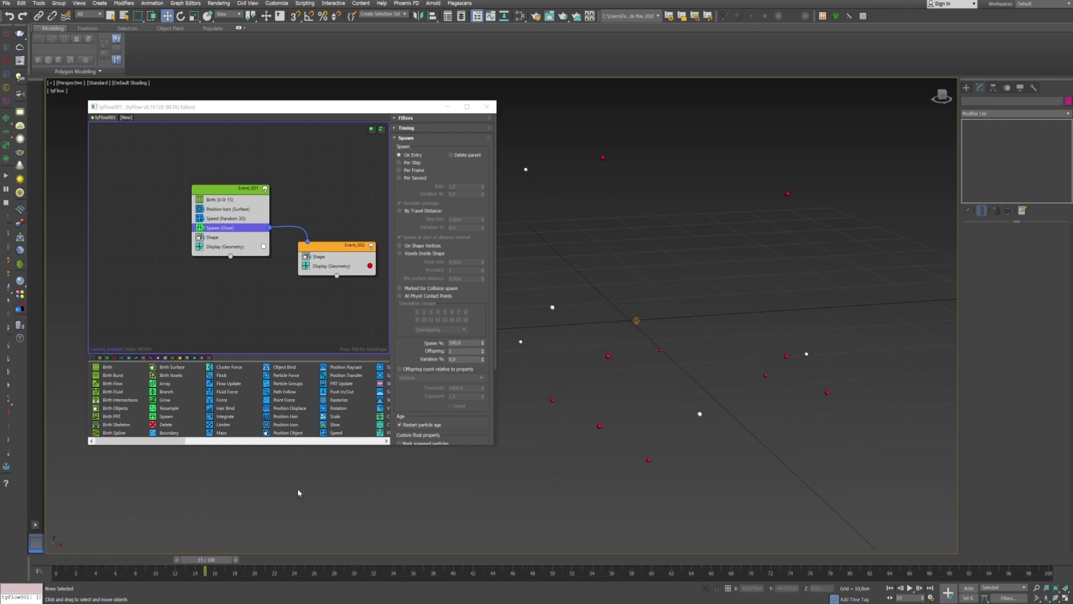
{"action": "left_click", "coordinate": [307, 267]}
{"action": "left_click", "coordinate": [307, 267]}
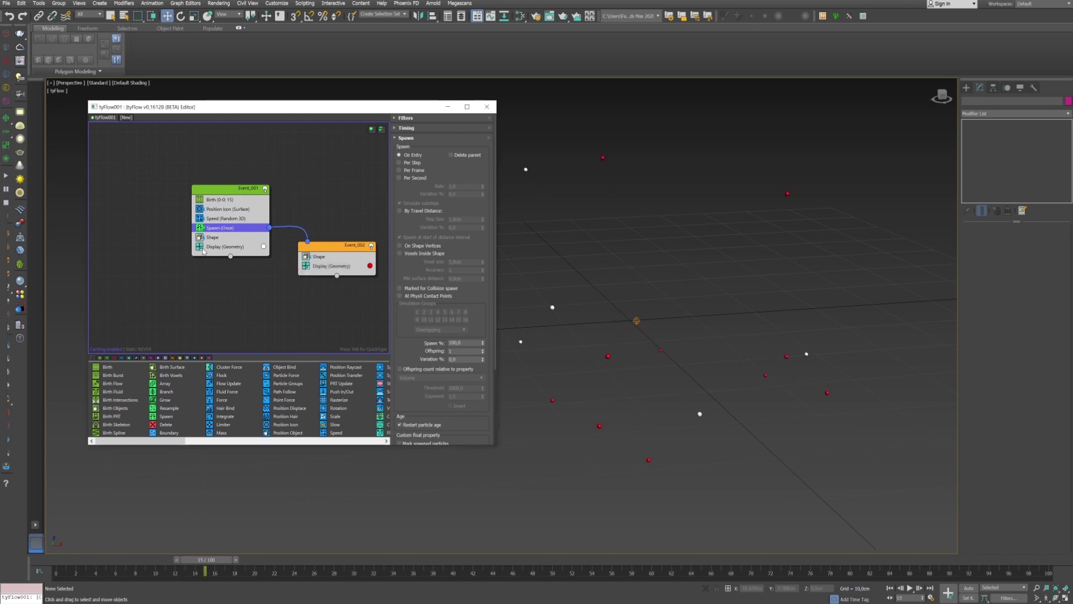
{"action": "left_click", "coordinate": [201, 248]}
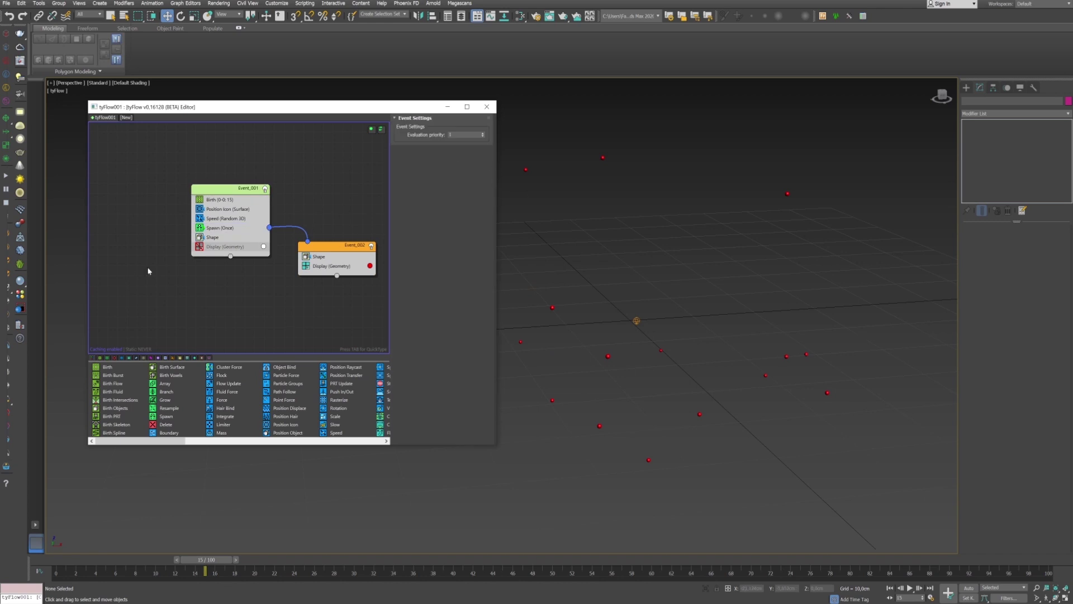
{"action": "left_click", "coordinate": [200, 248]}
{"action": "left_click", "coordinate": [307, 267]}
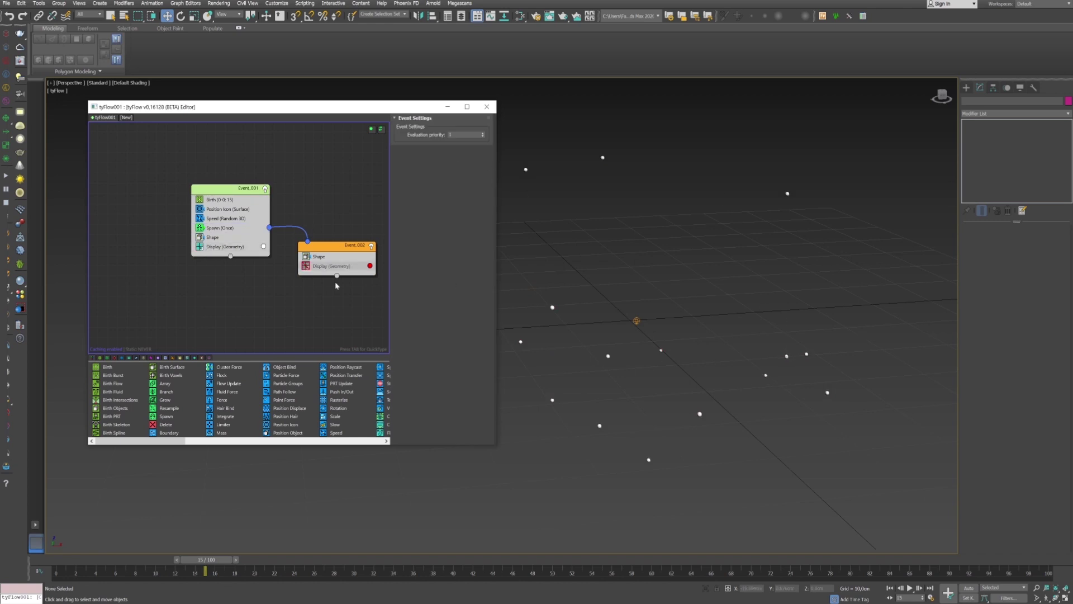
{"action": "left_click", "coordinate": [307, 267]}
- Add a Speed operator between Shape and Display in Event_002, set it to add to velocity, and reduce its magnitude
{"action": "left_click", "coordinate": [317, 257]}
{"action": "key", "text": "Tab"}
{"action": "type", "text": "sp"}
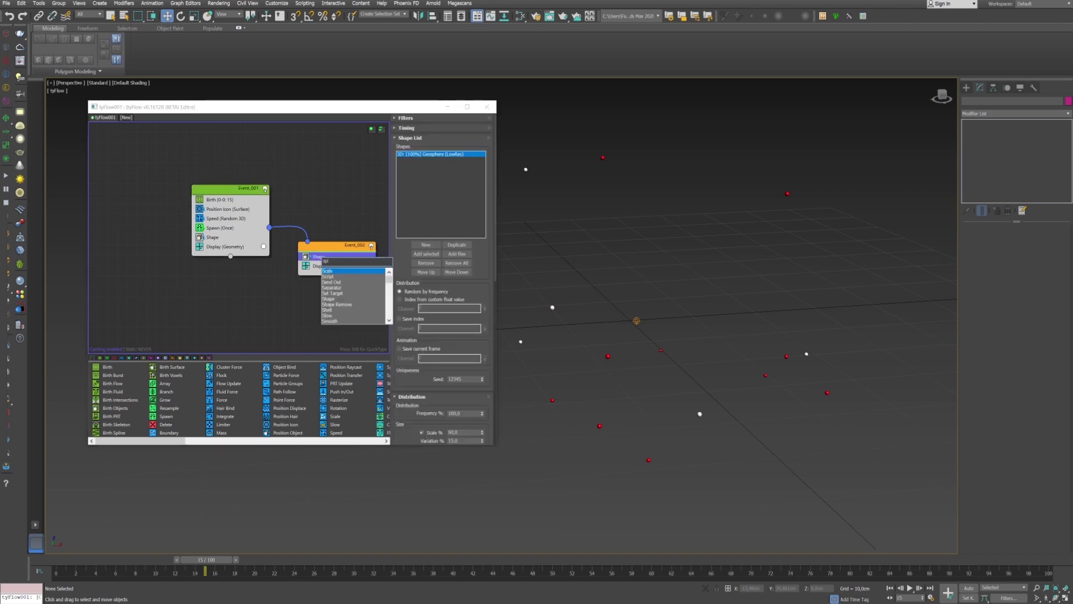
{"action": "type", "text": "e"}
{"action": "left_click", "coordinate": [337, 271]}
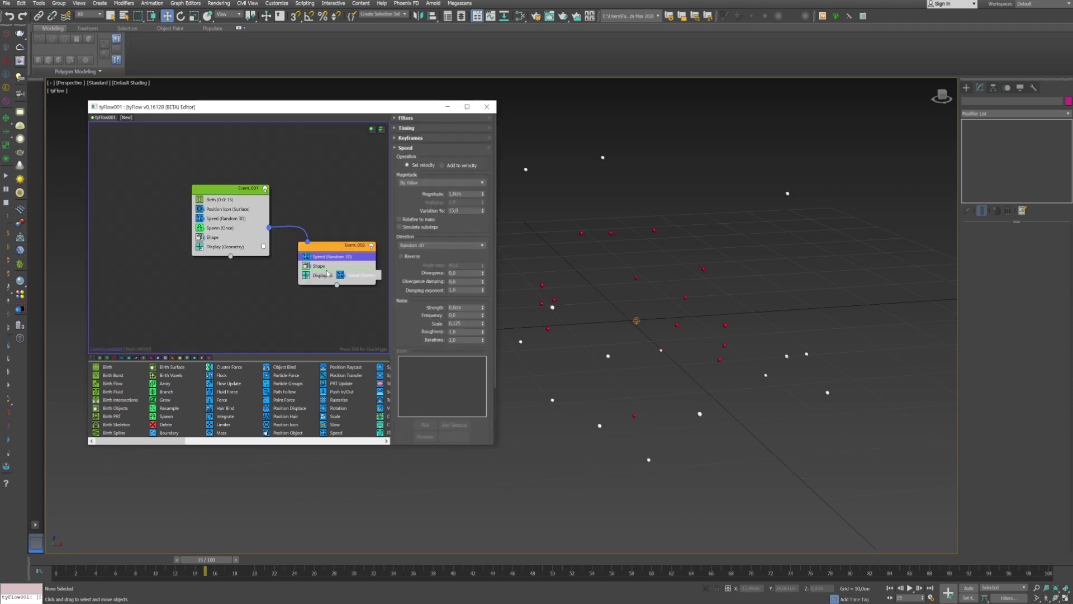
{"action": "left_click", "coordinate": [442, 166]}
{"action": "left_click_drag", "start_coordinate": [419, 114], "coordinate": [391, 114]}
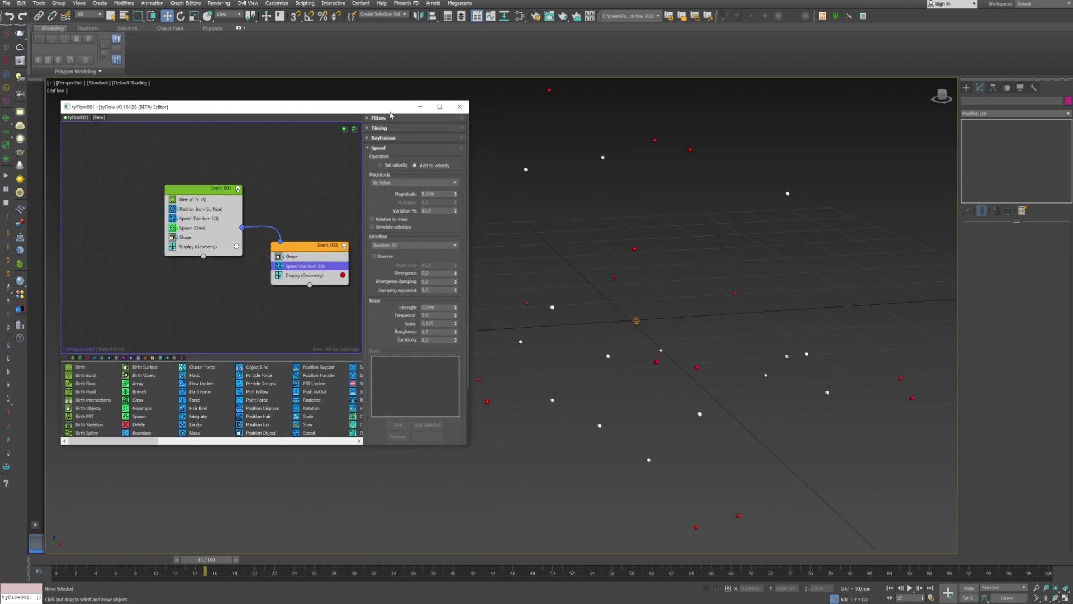
{"action": "left_click", "coordinate": [438, 194]}
- Raise the Spawn operator's offspring count, with the spawn percentage at 100 and the variation at 40%
{"action": "left_click", "coordinate": [197, 228]}
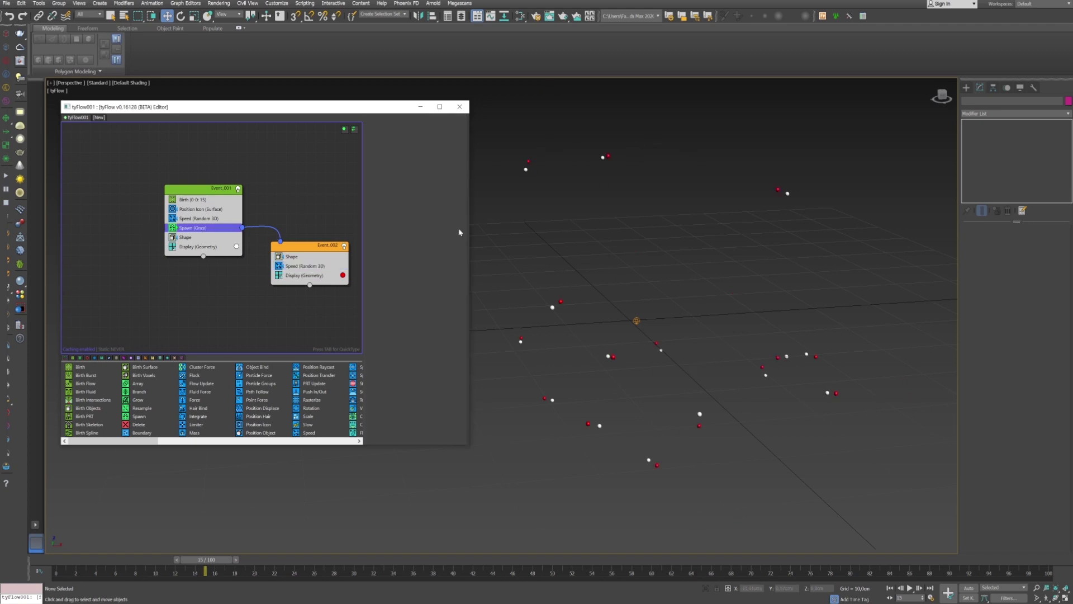
{"action": "scroll", "coordinate": [462, 259], "scroll_direction": "down", "scroll_amount": 5}
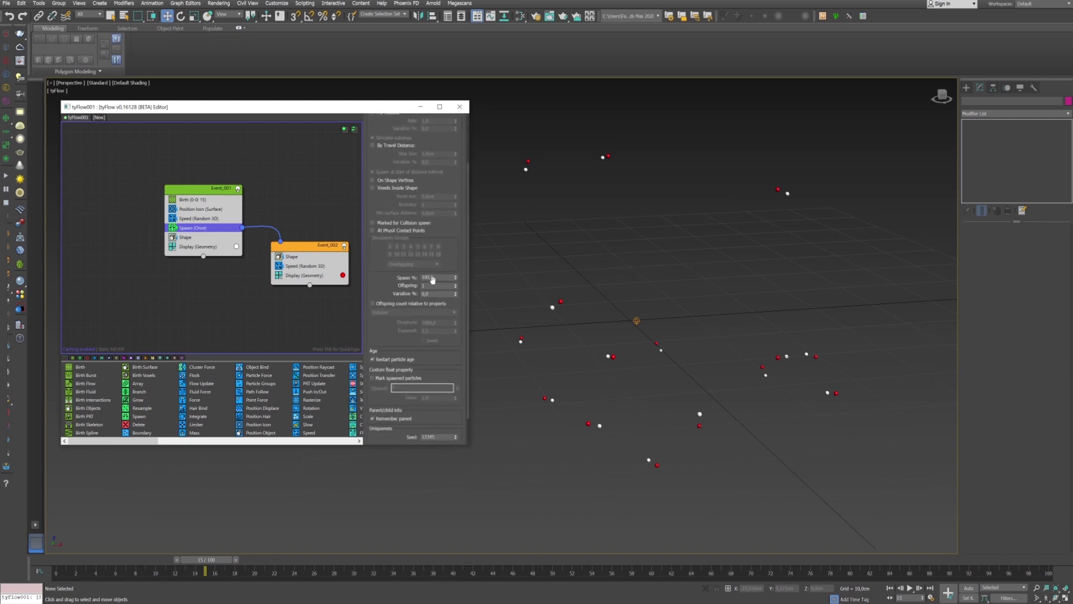
{"action": "left_click", "coordinate": [438, 285]}
{"action": "type", "text": "0"}
{"action": "key", "text": "Return"}
{"action": "double_click", "coordinate": [431, 277]}
{"action": "key", "text": "Return"}
{"action": "type", "text": "100"}
{"action": "key", "text": "Return"}
{"action": "double_click", "coordinate": [431, 294]}
{"action": "type", "text": "40"}
{"action": "key", "text": "Return"}
- Increase the magnitude variation of Event_002's Speed operator, set its magnitude to 0.25 cm, and preview the motion up to frame 18
{"action": "left_click", "coordinate": [303, 267]}
{"action": "left_click_drag", "start_coordinate": [456, 211], "coordinate": [455, 182]}
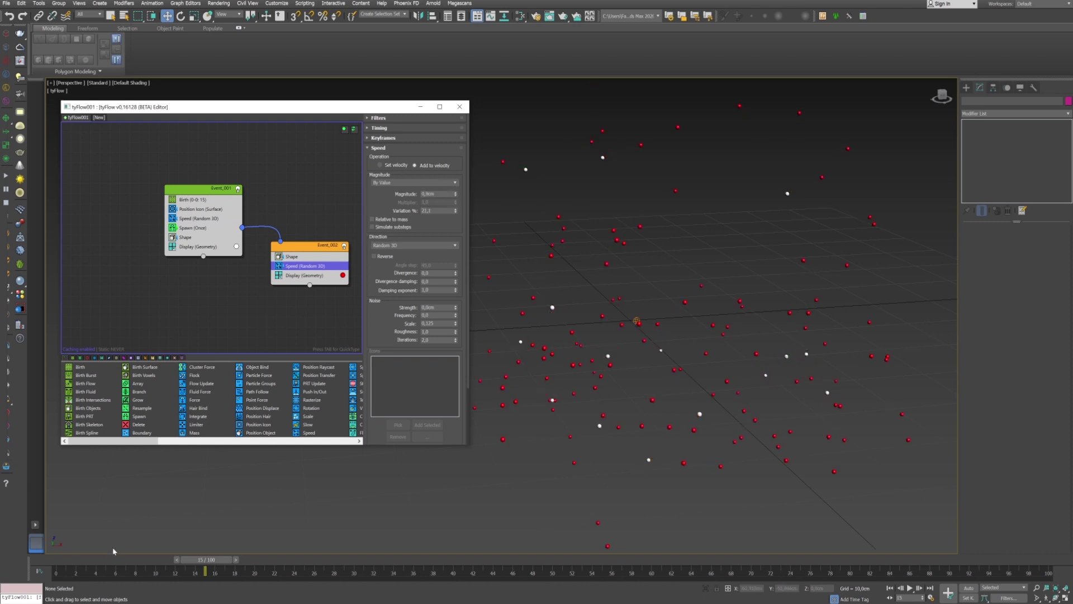
{"action": "left_click_drag", "start_coordinate": [112, 554], "coordinate": [220, 541]}
{"action": "left_click", "coordinate": [433, 194]}
{"action": "key", "text": "Return"}
{"action": "left_click_drag", "start_coordinate": [206, 559], "coordinate": [234, 559]}
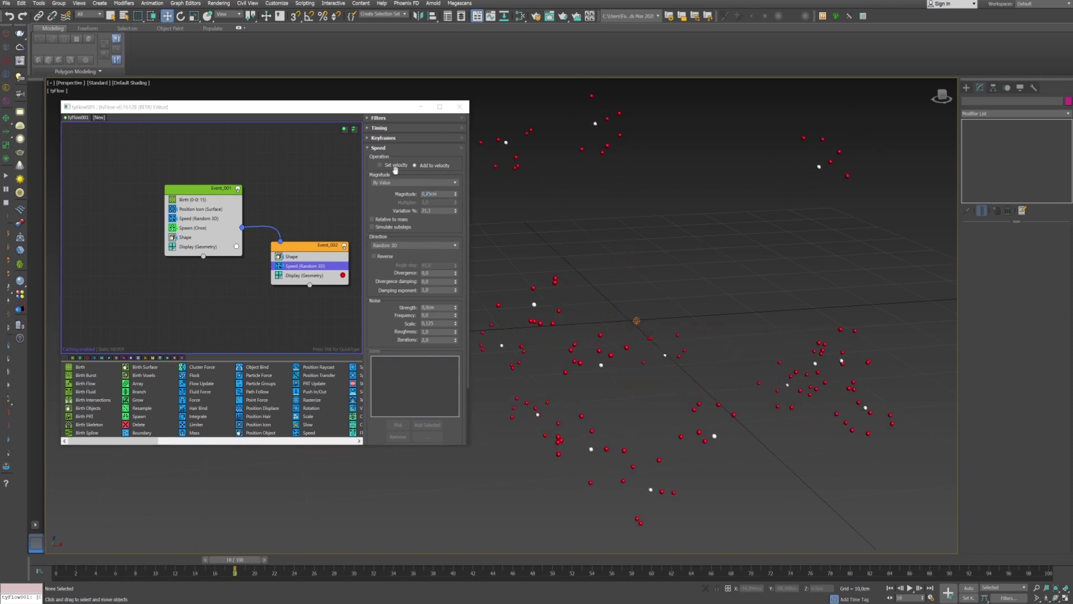
- Add a Spread operator between Shape and Speed in Event_002, adjust its random spread, and check the particle clusters around frame 14
{"action": "key", "text": "Tab"}
{"action": "type", "text": "spre"}
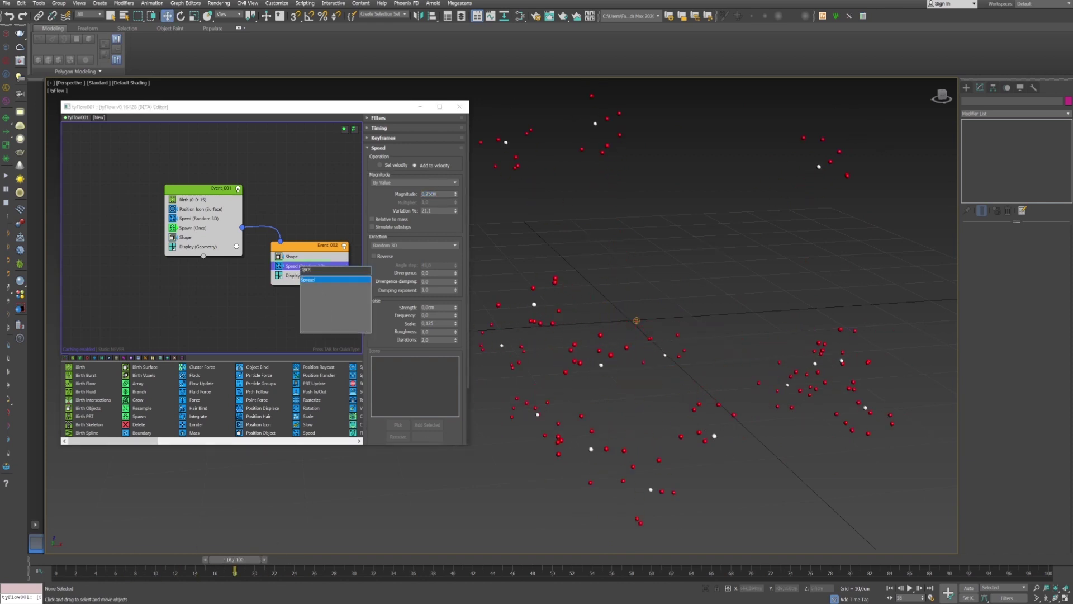
{"action": "left_click", "coordinate": [314, 280]}
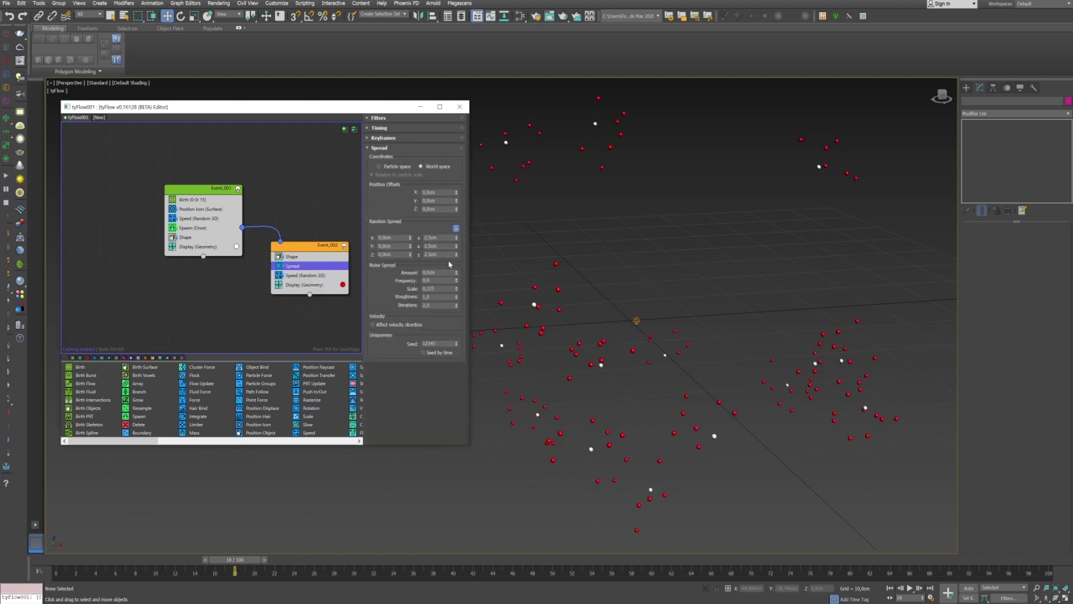
{"action": "left_click_drag", "start_coordinate": [457, 245], "coordinate": [458, 264]}
{"action": "middle_click_drag", "start_coordinate": [601, 272], "coordinate": [585, 280], "text": "alt"}
{"action": "left_click_drag", "start_coordinate": [233, 561], "coordinate": [195, 560]}
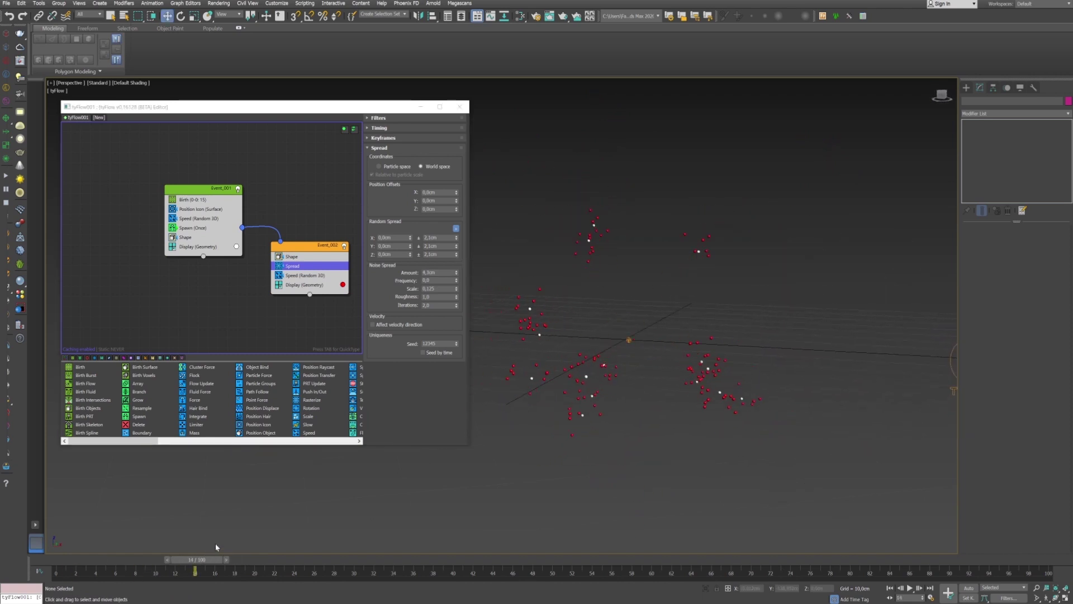
- Raise the magnitude of Event_002's Speed operator to 0.45 cm, add divergence and noise strength, and check frame 16
{"action": "left_click", "coordinate": [300, 275]}
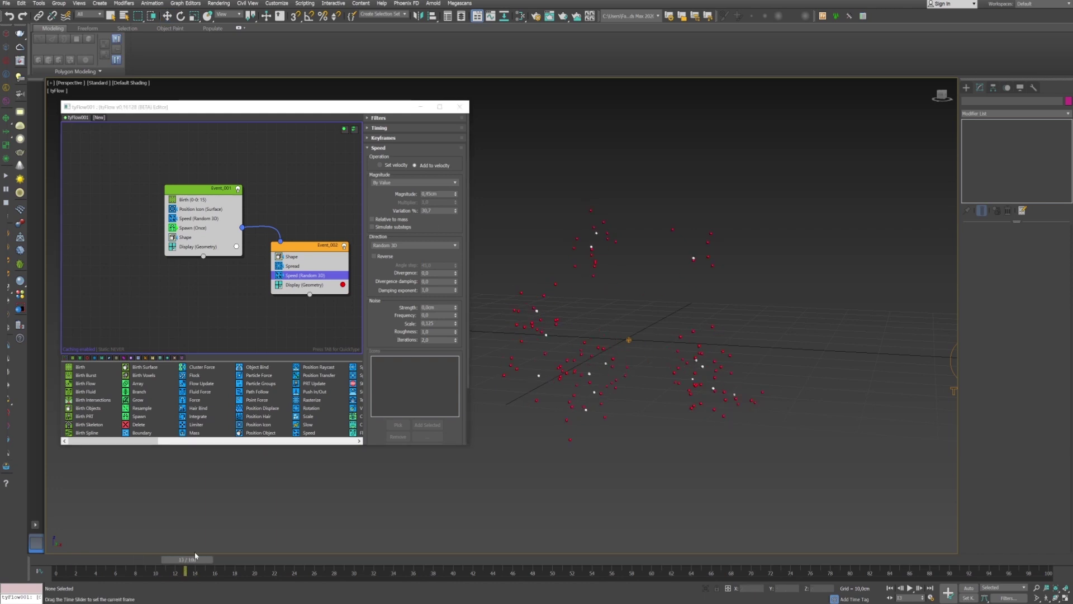
{"action": "left_click_drag", "start_coordinate": [205, 558], "coordinate": [224, 558]}
{"action": "left_click_drag", "start_coordinate": [455, 273], "coordinate": [455, 247]}
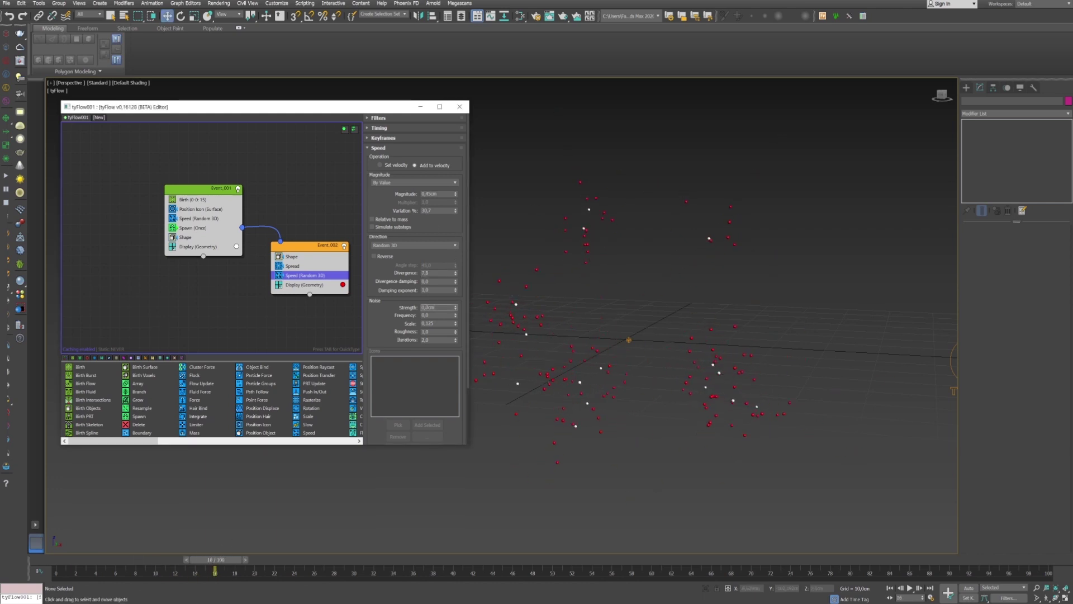
{"action": "middle_click_drag", "start_coordinate": [579, 350], "coordinate": [595, 348]}
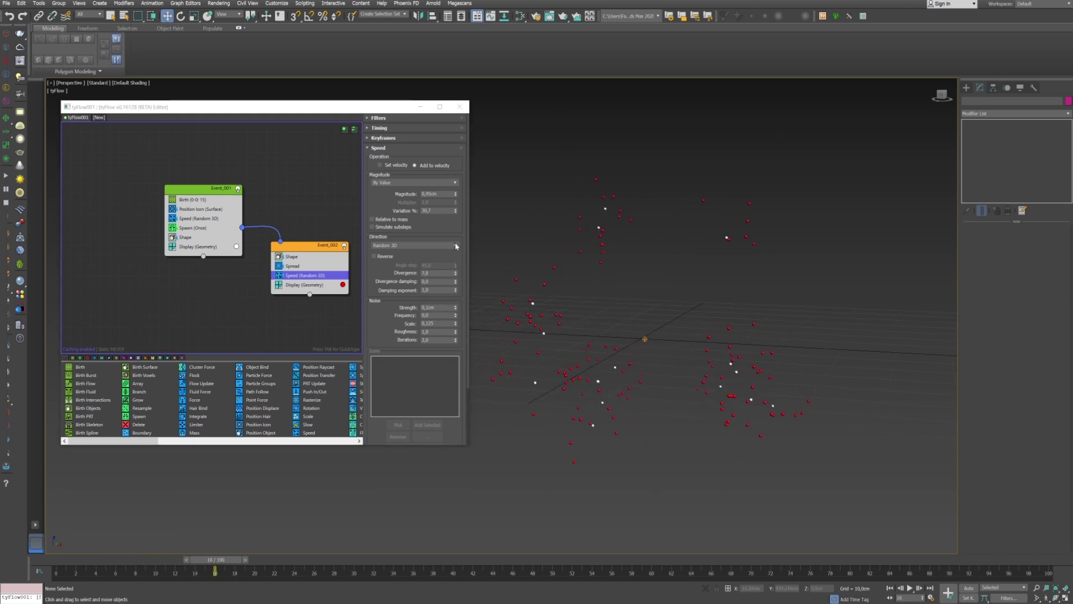
- Change the seed of Event_001's Speed operator to 12357 and preview the burst up to frame 25
{"action": "left_click", "coordinate": [198, 218]}
{"action": "scroll", "coordinate": [465, 336], "scroll_direction": "down", "scroll_amount": 3}
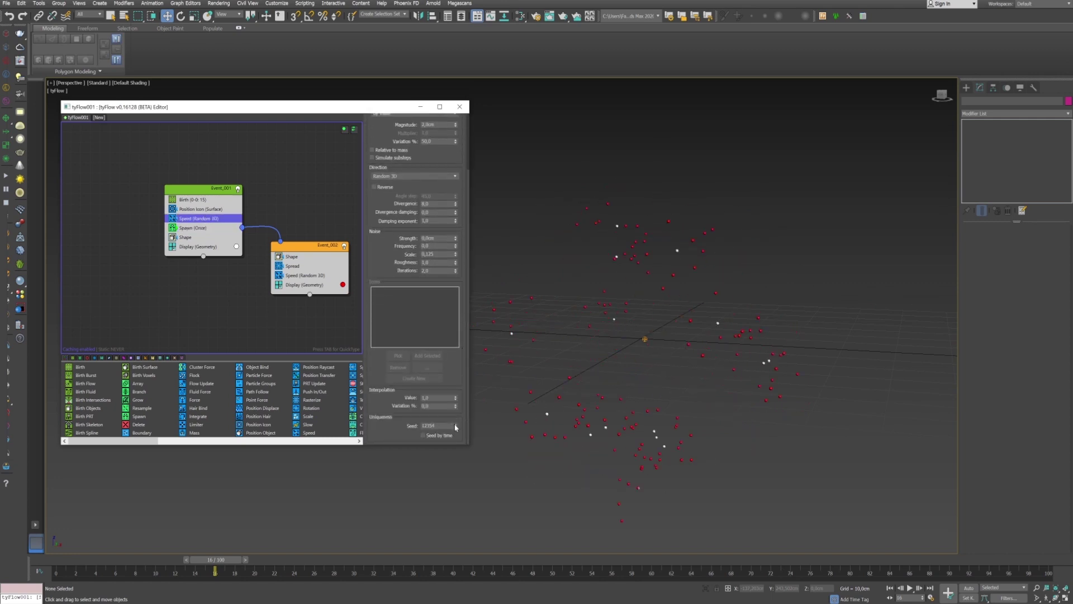
{"action": "middle_click_drag", "start_coordinate": [751, 289], "coordinate": [727, 311]}
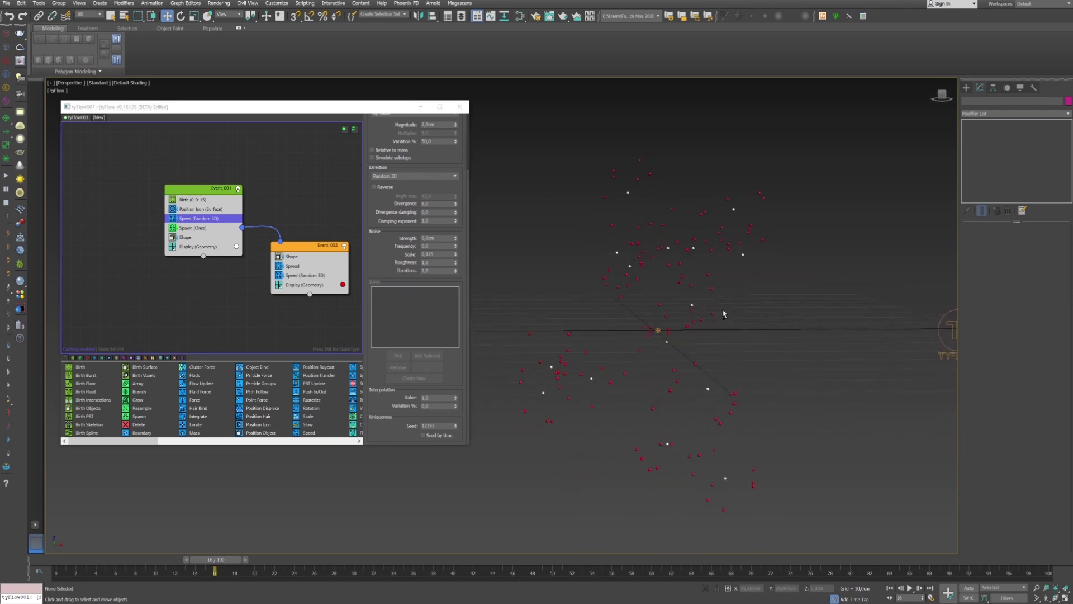
{"action": "left_click_drag", "start_coordinate": [215, 559], "coordinate": [313, 560]}
- Add a Time Test between Speed and Display in Event_002, with a test value of 20 and a variation of 3
{"action": "middle_click_drag", "start_coordinate": [348, 265], "coordinate": [327, 267]}
{"action": "left_click", "coordinate": [280, 276]}
{"action": "key", "text": "Tab"}
{"action": "type", "text": "time"}
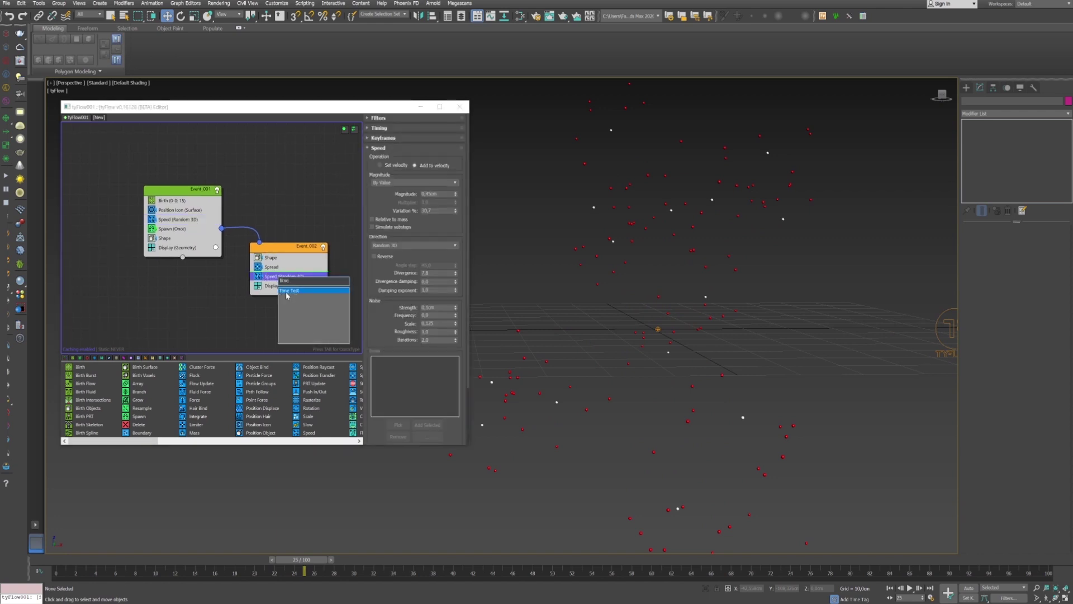
{"action": "left_click", "coordinate": [291, 291]}
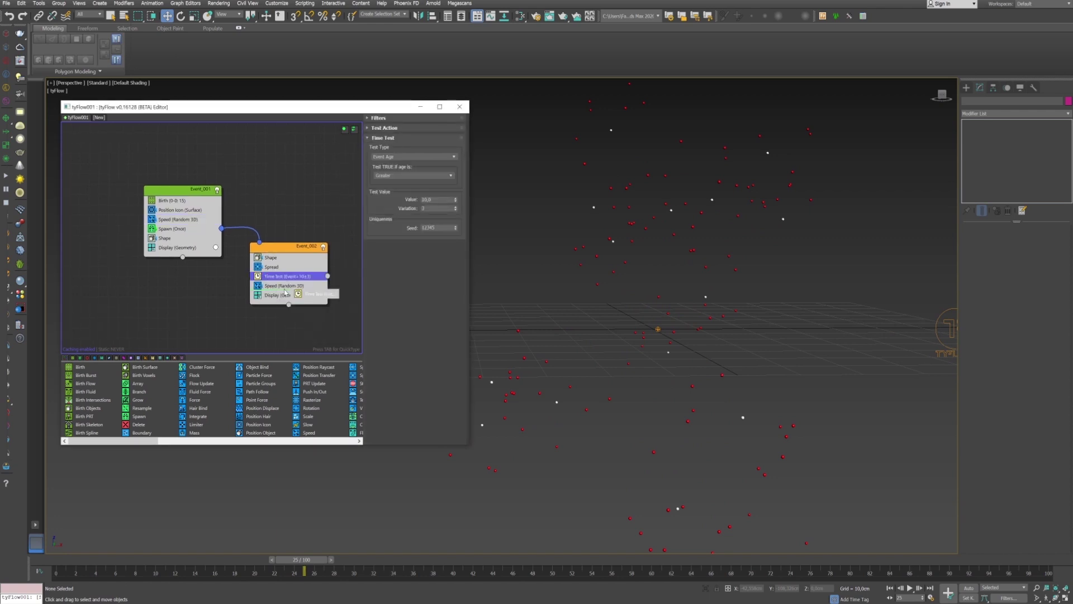
{"action": "double_click", "coordinate": [438, 199]}
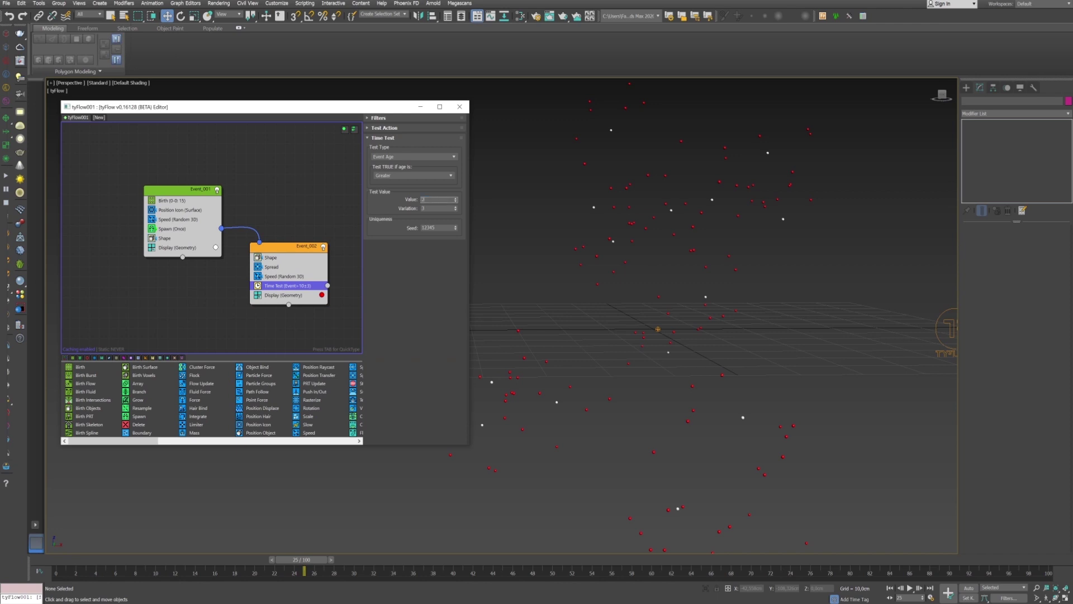
- Create a new event with a Delete operator, connect Event_002's Time Test to it, and preview up to frame 27
{"action": "middle_click_drag", "start_coordinate": [308, 202], "coordinate": [293, 196]}
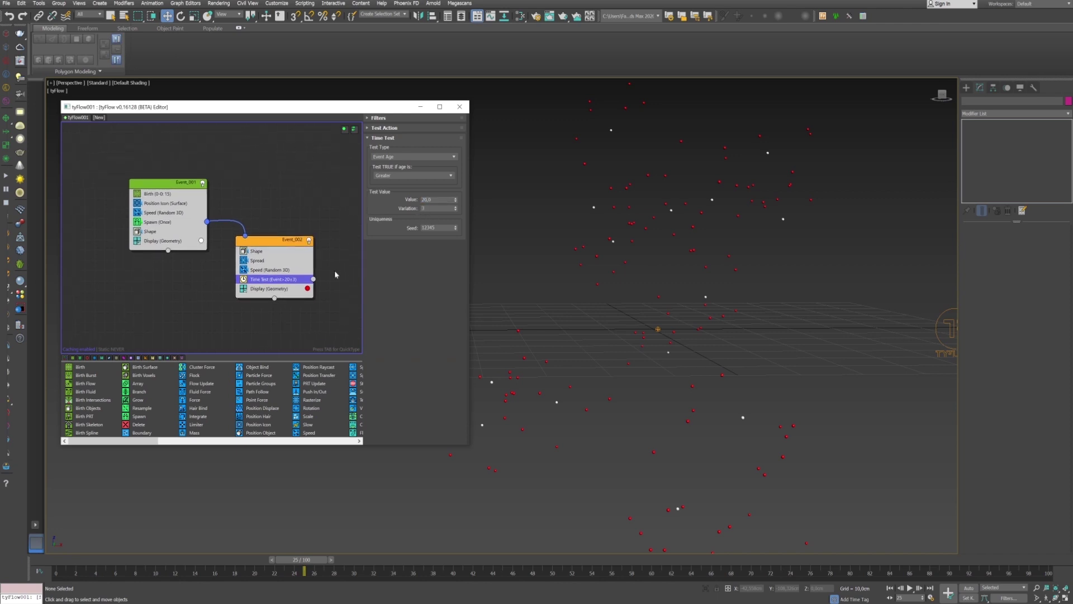
{"action": "left_click", "coordinate": [330, 308]}
{"action": "key", "text": "Tab"}
{"action": "type", "text": "delete"}
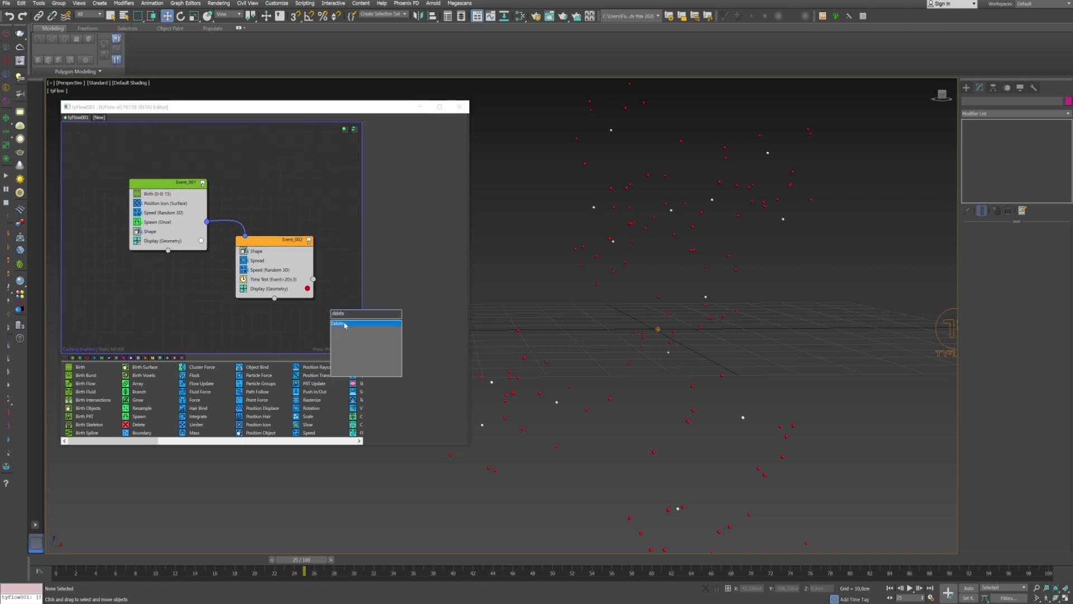
{"action": "key", "text": "Return"}
{"action": "left_click_drag", "start_coordinate": [313, 279], "coordinate": [330, 304]}
{"action": "middle_click_drag", "start_coordinate": [330, 304], "coordinate": [285, 282]}
{"action": "left_click_drag", "start_coordinate": [77, 554], "coordinate": [325, 537]}
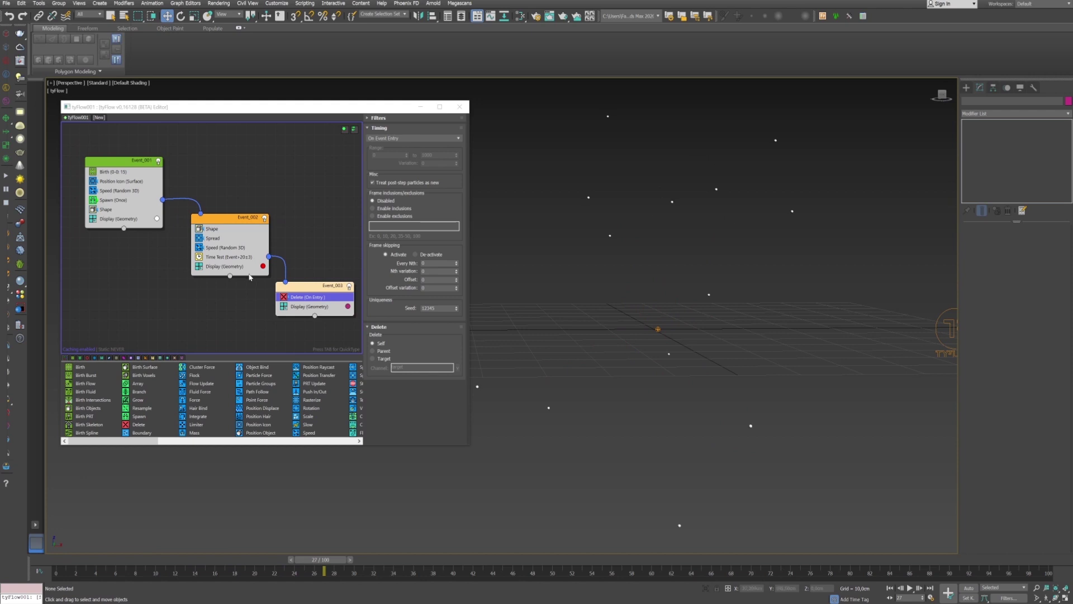
- Copy the Time Test into Event_001 above Display, connect it to the Delete event, and preview the result up to frame 12
{"action": "left_click_drag", "start_coordinate": [230, 258], "coordinate": [284, 290]}
{"action": "left_click_drag", "start_coordinate": [228, 226], "coordinate": [252, 166]}
{"action": "left_click_drag", "start_coordinate": [71, 574], "coordinate": [179, 554]}
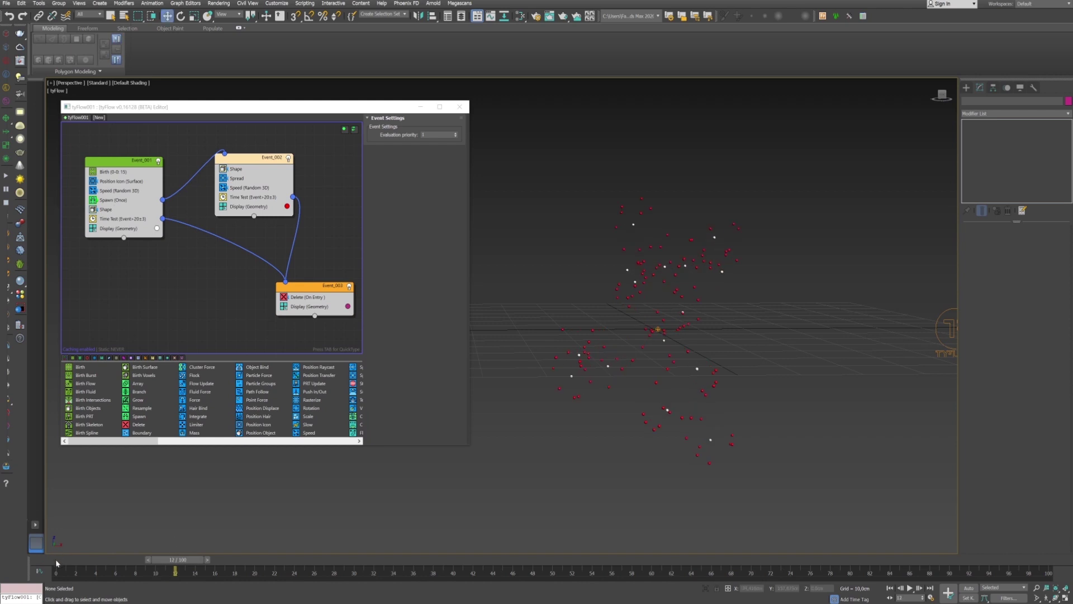
- Set the magnitude of Event_001's Speed operator to 3 cm and play the simulation from frame 0
{"action": "left_click", "coordinate": [119, 190]}
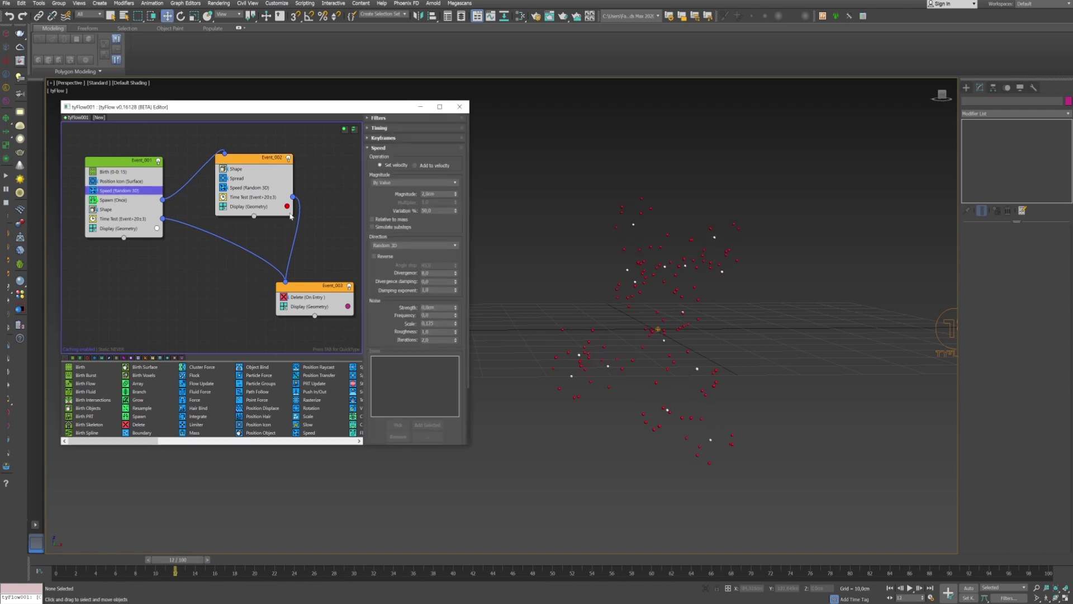
{"action": "left_click_drag", "start_coordinate": [168, 558], "coordinate": [58, 559]}
{"action": "left_click", "coordinate": [910, 587]}
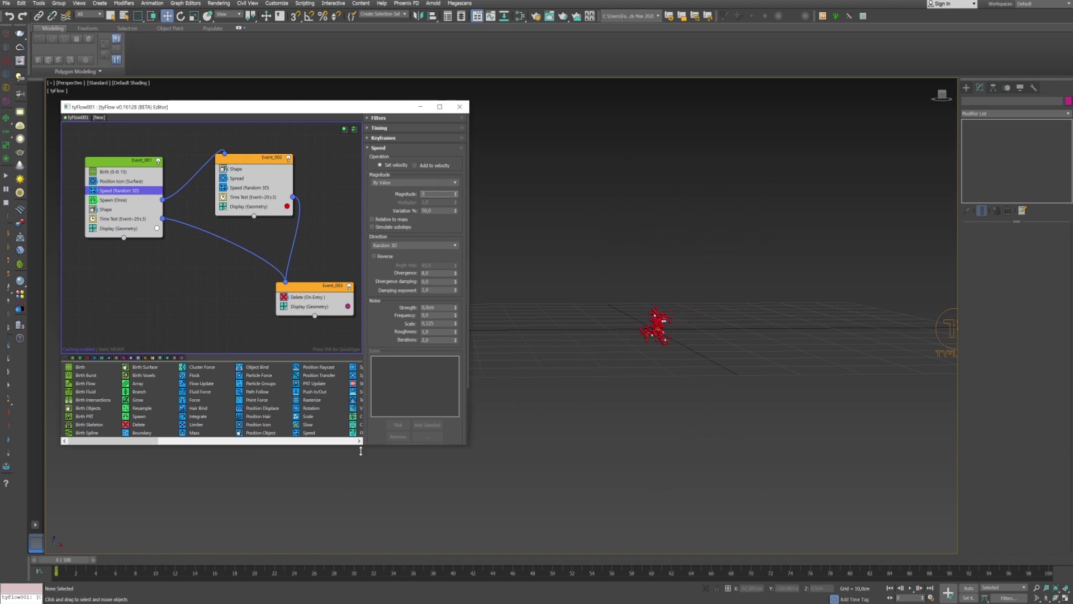
- Increase the birth total in Event_001 and adjust its Spawn operator, previewing the burst along the timeline
{"action": "left_click", "coordinate": [253, 197]}
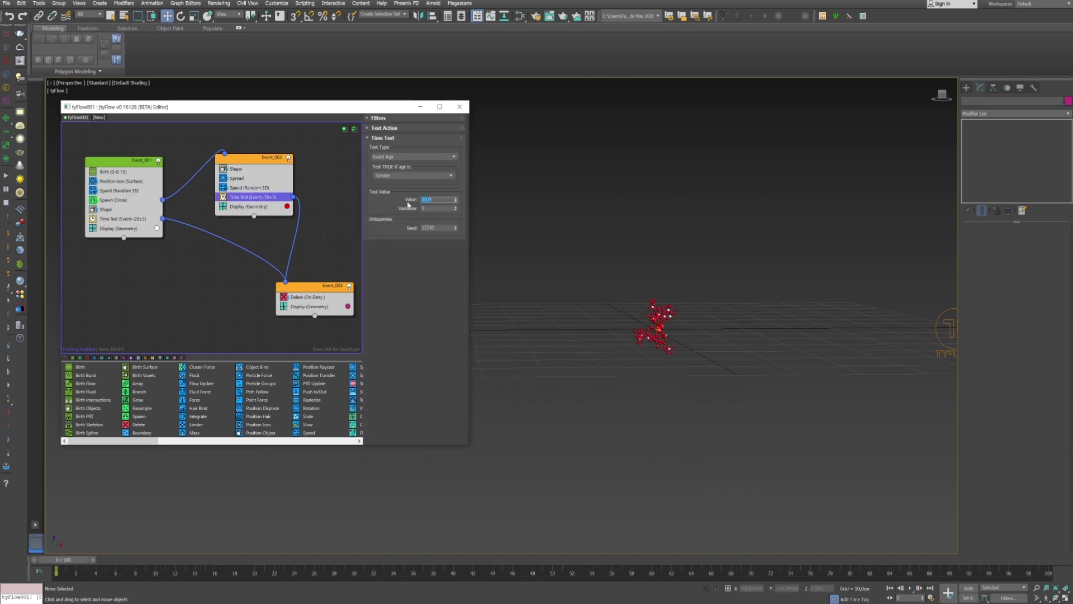
{"action": "left_click_drag", "start_coordinate": [56, 559], "coordinate": [150, 550]}
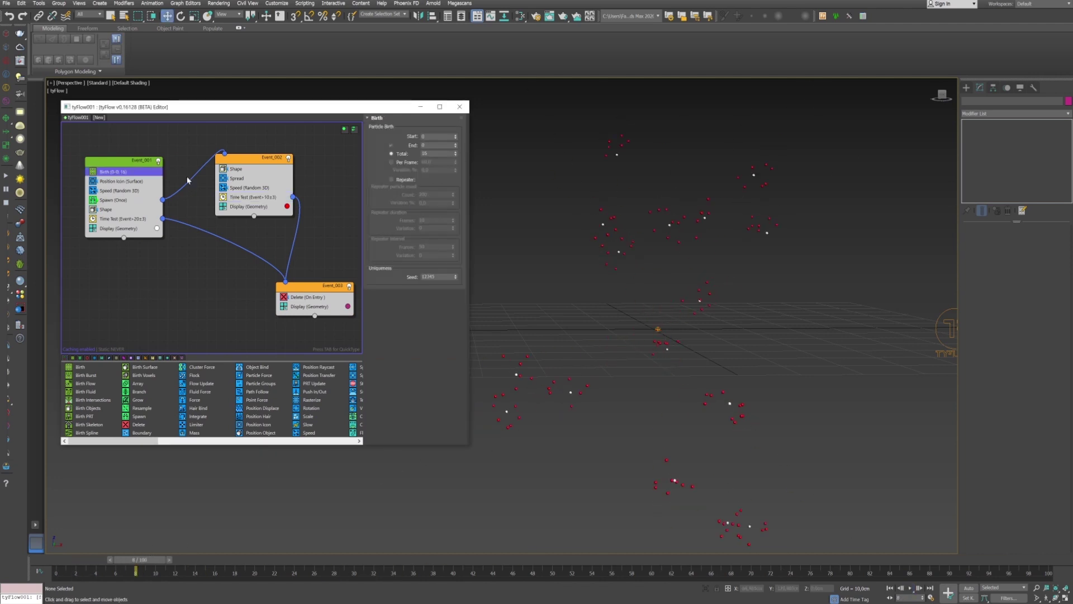
{"action": "left_click_drag", "start_coordinate": [455, 153], "coordinate": [456, 137]}
{"action": "left_click", "coordinate": [104, 201]}
{"action": "left_click_drag", "start_coordinate": [456, 351], "coordinate": [455, 356]}
{"action": "left_click_drag", "start_coordinate": [128, 560], "coordinate": [294, 571]}
{"action": "key", "text": "w"}
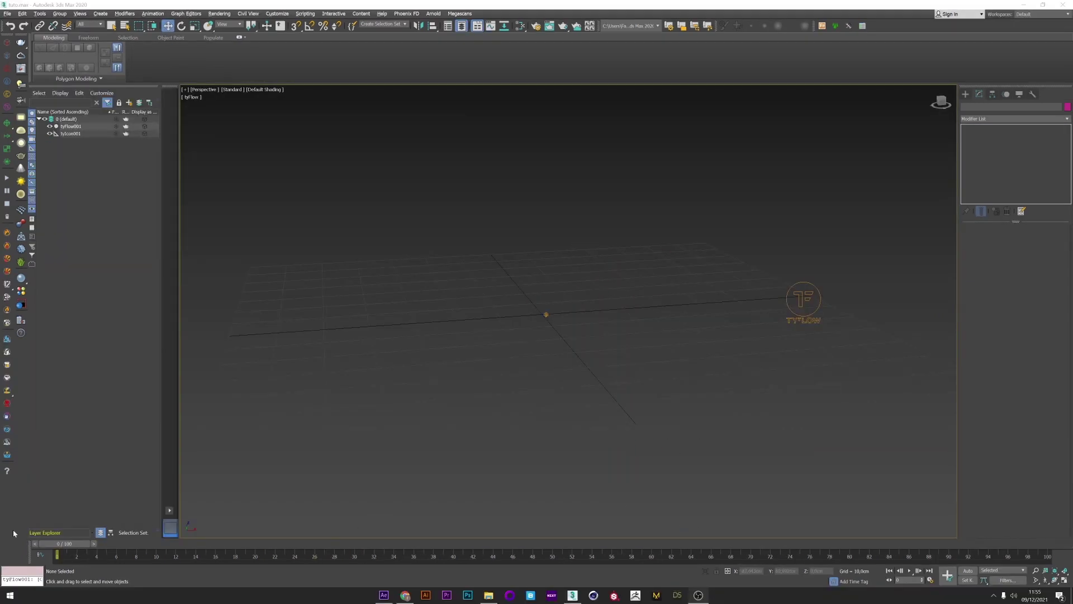
- At frame 0, create a Phoenix FD FireSmokeSim grid around the tyFlow icon at the scene centre
{"action": "left_click_drag", "start_coordinate": [84, 536], "coordinate": [67, 553]}
{"action": "left_click", "coordinate": [965, 94]}
{"action": "left_click", "coordinate": [975, 118]}
{"action": "left_click", "coordinate": [984, 257]}
{"action": "left_click", "coordinate": [987, 118]}
{"action": "left_click", "coordinate": [970, 227]}
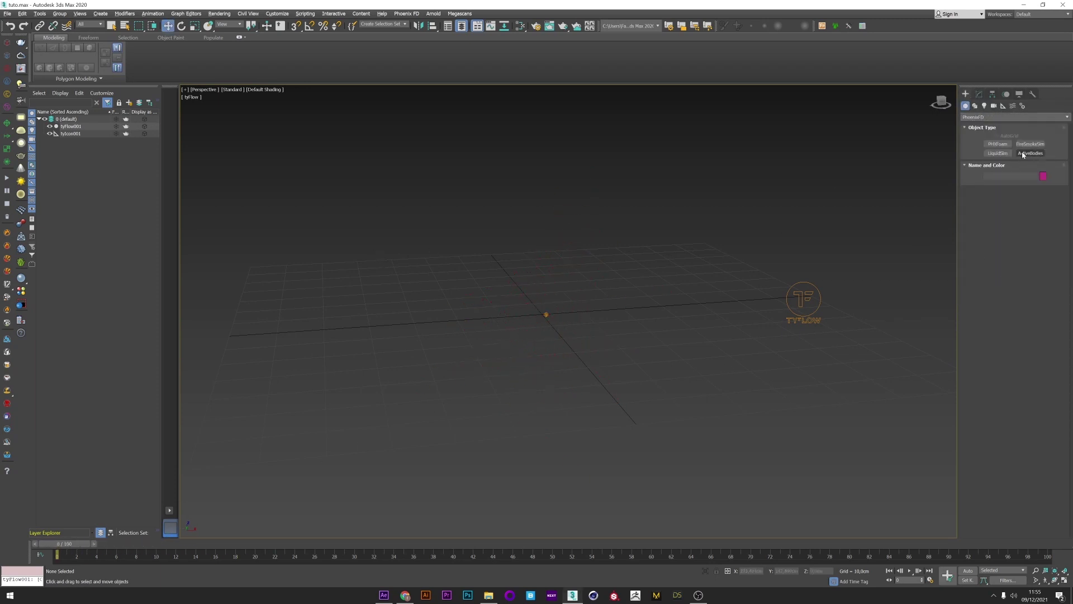
{"action": "left_click", "coordinate": [583, 286]}
{"action": "right_click", "coordinate": [583, 286]}
{"action": "left_click_drag", "start_coordinate": [505, 306], "coordinate": [558, 410]}
- Set the fire and smoke grid's size to 30 cells in X, Y and Z
{"action": "left_click", "coordinate": [979, 94]}
{"action": "double_click", "coordinate": [1029, 274]}
{"action": "type", "text": "30"}
{"action": "key", "text": "Tab"}
{"action": "key", "text": "Tab"}
{"action": "type", "text": "30"}
{"action": "key", "text": "Return"}
- Lower the simulator grid to about Z -14.3 cm so that it encloses the particles at frame 6
{"action": "left_click", "coordinate": [935, 334]}
{"action": "key", "text": "f"}
{"action": "key", "text": "p"}
{"action": "middle_click_drag", "start_coordinate": [615, 411], "coordinate": [512, 388], "text": "alt"}
{"action": "left_click_drag", "start_coordinate": [72, 545], "coordinate": [130, 536]}
{"action": "key", "text": "w"}
{"action": "left_click_drag", "start_coordinate": [545, 360], "coordinate": [546, 341]}
{"action": "middle_click_drag", "start_coordinate": [546, 340], "coordinate": [496, 345], "text": "alt"}
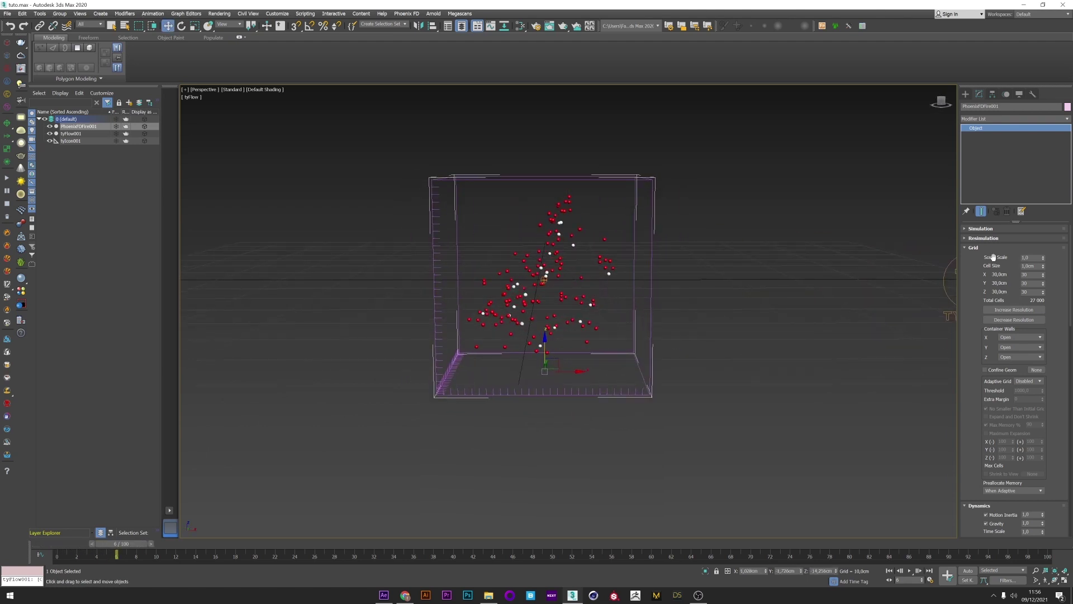
- Refine the grid to 114 cells per axis and set its adaptive mode to Smoke with an extra margin of 4
{"action": "left_click", "coordinate": [1021, 310]}
{"action": "left_click", "coordinate": [1022, 309]}
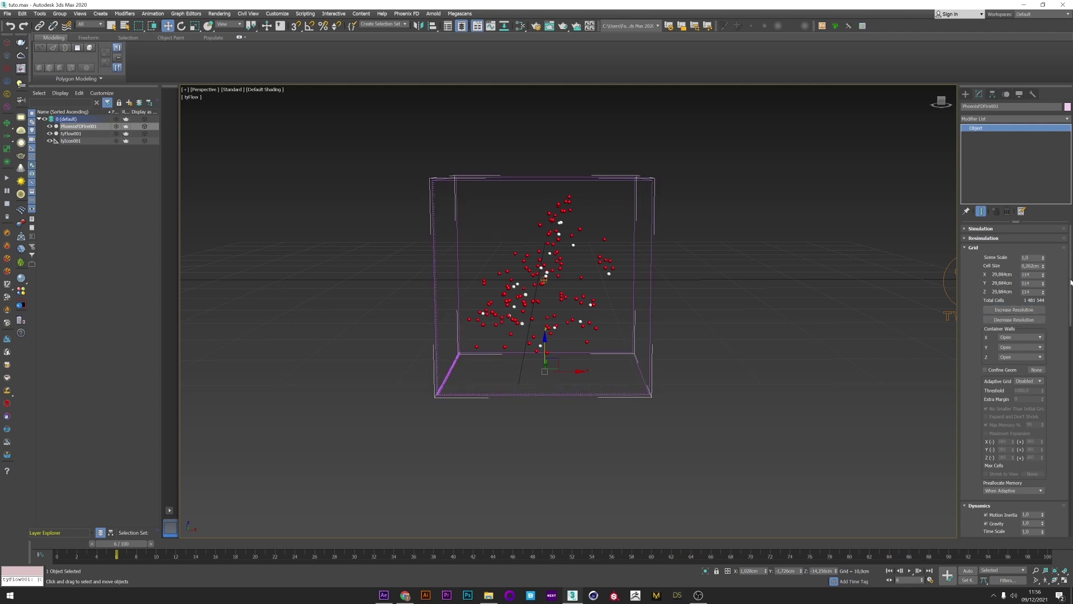
{"action": "scroll", "coordinate": [1071, 305], "scroll_direction": "down", "scroll_amount": 3}
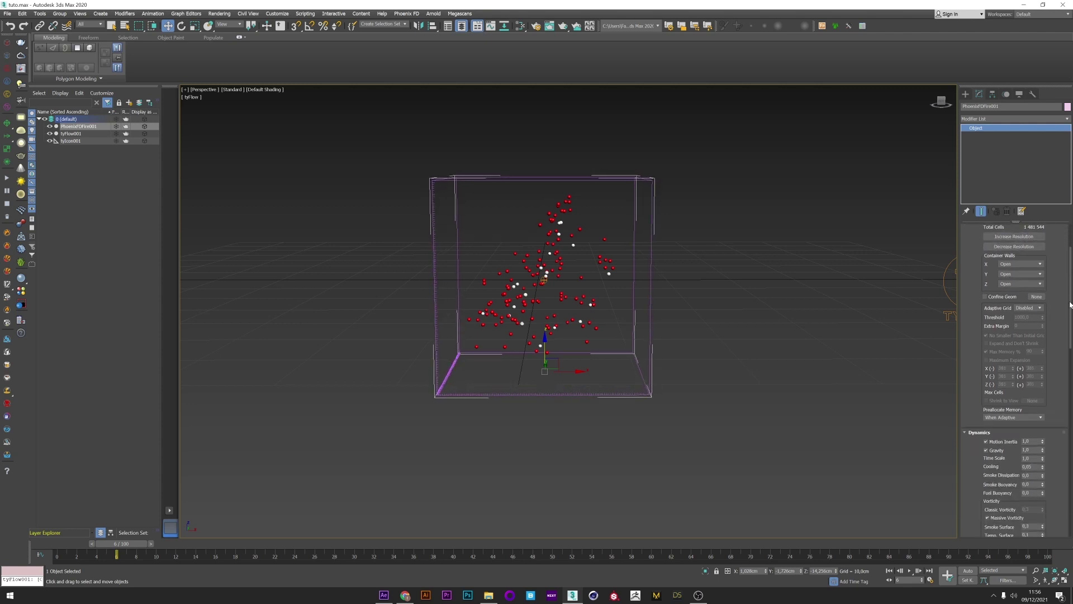
{"action": "left_click", "coordinate": [1027, 309]}
{"action": "left_click", "coordinate": [1022, 325]}
{"action": "double_click", "coordinate": [1022, 325]}
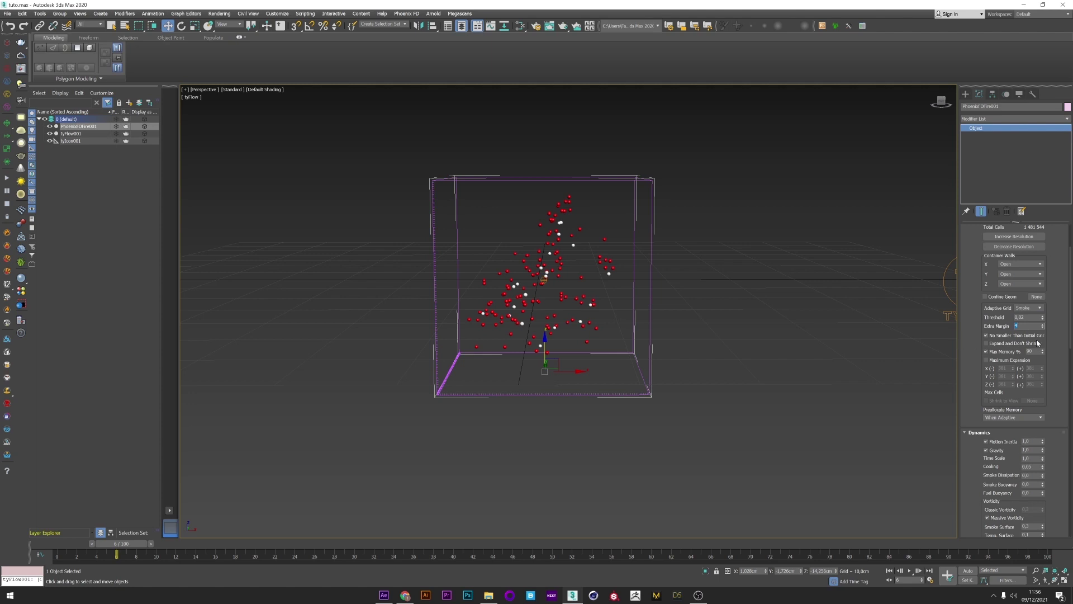
- Turn off gravity in the simulator's dynamics and set the fluidity quality to 40
{"action": "scroll", "coordinate": [1061, 357], "scroll_direction": "down", "scroll_amount": 5}
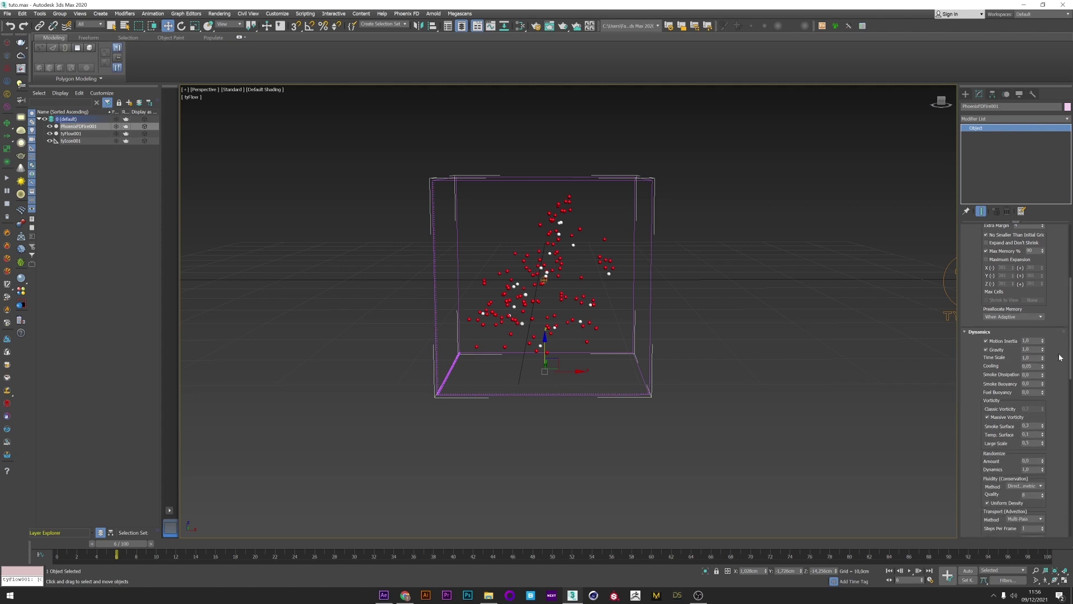
{"action": "scroll", "coordinate": [1060, 360], "scroll_direction": "down", "scroll_amount": 2}
{"action": "left_click", "coordinate": [987, 313]}
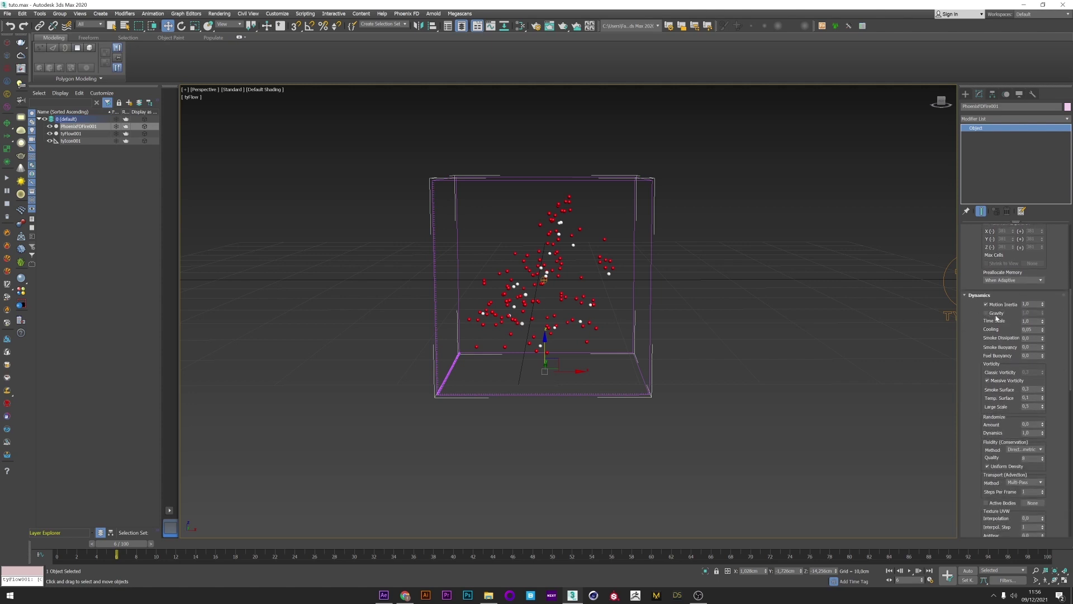
{"action": "scroll", "coordinate": [1006, 324], "scroll_direction": "down", "scroll_amount": 2}
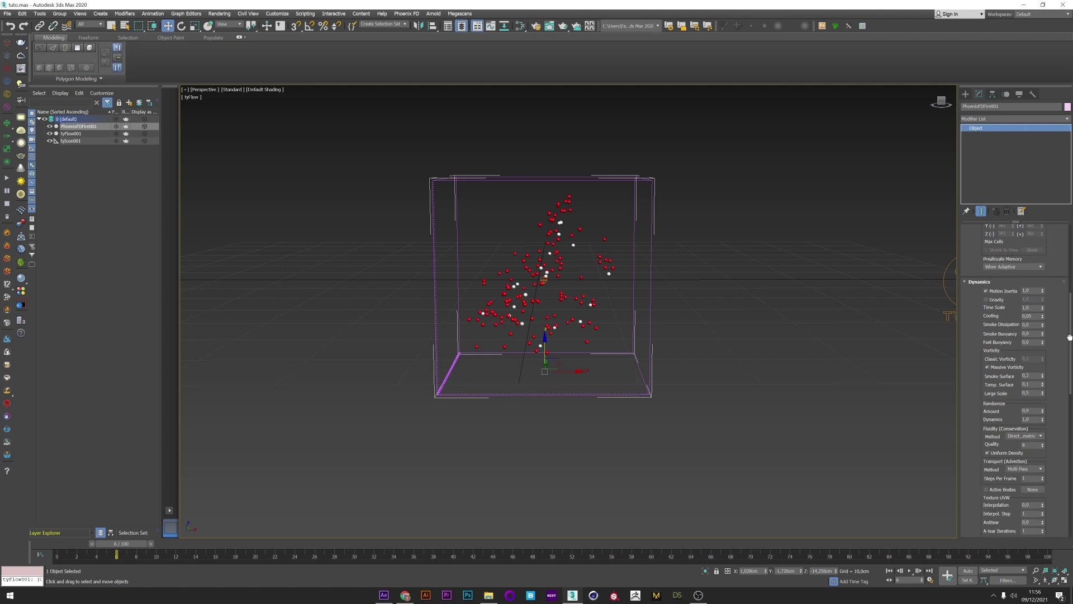
{"action": "scroll", "coordinate": [1004, 369], "scroll_direction": "down", "scroll_amount": 4}
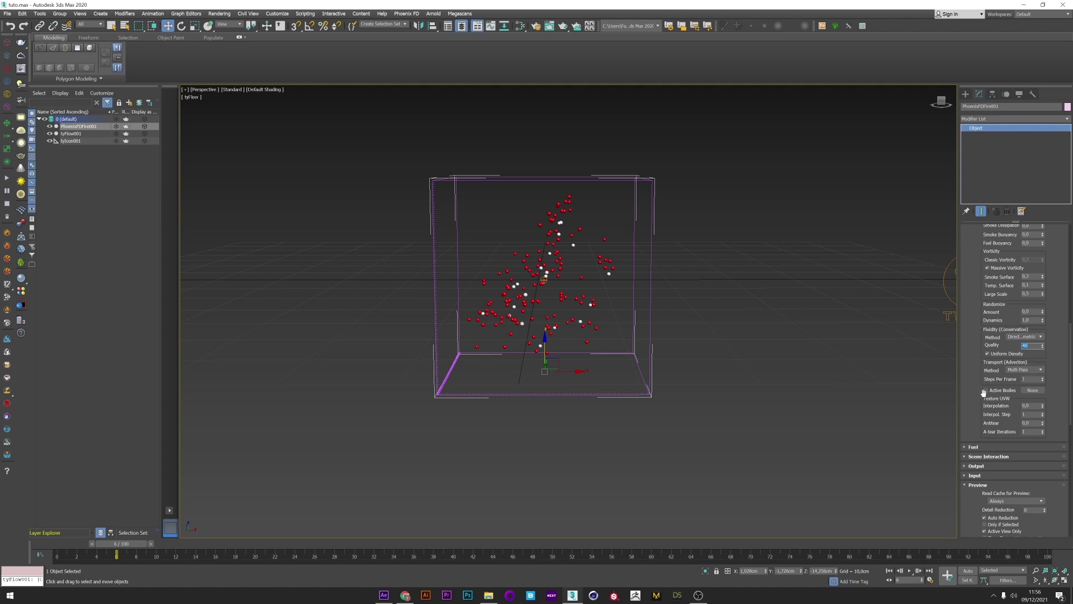
- Turn off Temperature and turn on RGB in the output grid channels, and look over the preview settings
{"action": "scroll", "coordinate": [981, 380], "scroll_direction": "down", "scroll_amount": 6}
{"action": "left_click", "coordinate": [972, 356]}
{"action": "scroll", "coordinate": [1012, 363], "scroll_direction": "down", "scroll_amount": 3}
{"action": "left_click", "coordinate": [996, 350]}
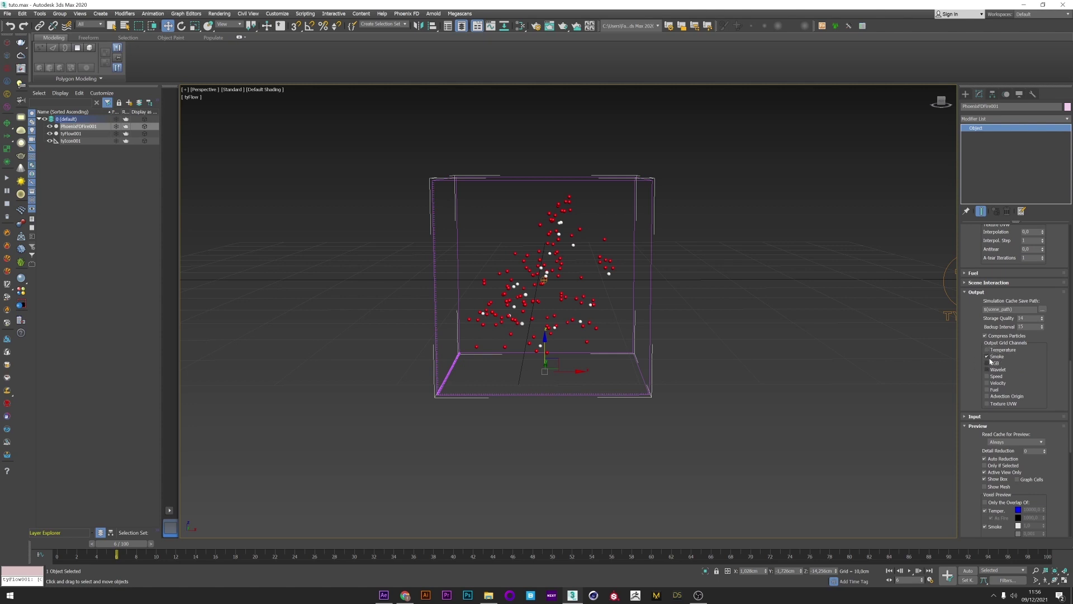
{"action": "left_click", "coordinate": [987, 364]}
{"action": "scroll", "coordinate": [984, 420], "scroll_direction": "down", "scroll_amount": 5}
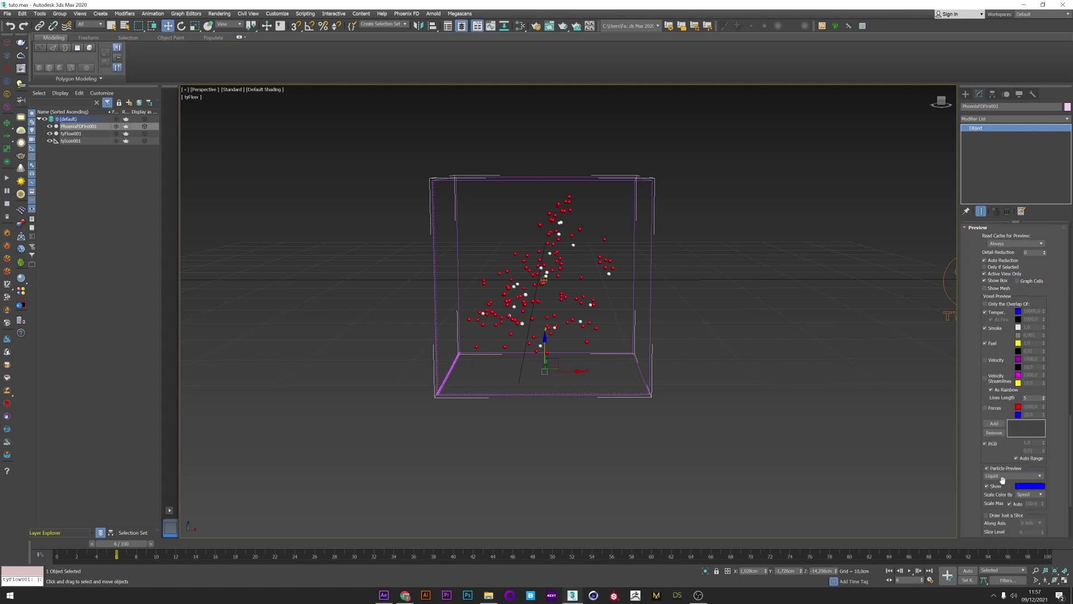
{"action": "scroll", "coordinate": [1001, 488], "scroll_direction": "down", "scroll_amount": 2}
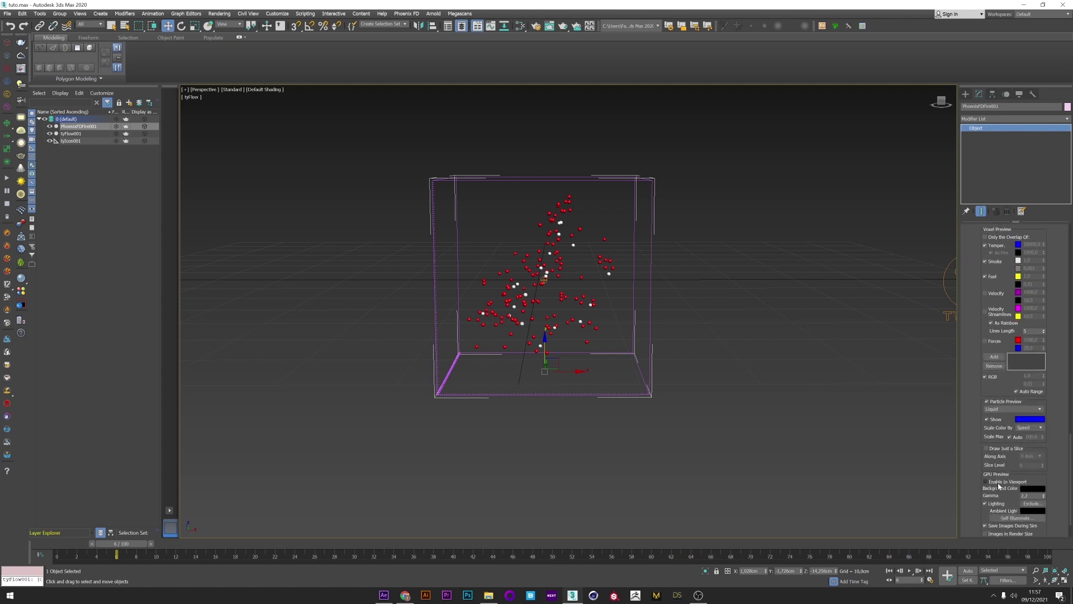
{"action": "mouse_move", "coordinate": [1069, 449]}
{"action": "left_mouse_down"}
{"action": "mouse_move", "coordinate": [1070, 470]}
{"action": "mouse_move", "coordinate": [1070, 442]}
{"action": "left_mouse_up"}
- Create a Phoenix FD PHXSource helper in the viewport beside the simulation grid
{"action": "left_click", "coordinate": [965, 94]}
{"action": "left_click", "coordinate": [1003, 105]}
{"action": "left_click", "coordinate": [986, 117]}
{"action": "left_click", "coordinate": [974, 213]}
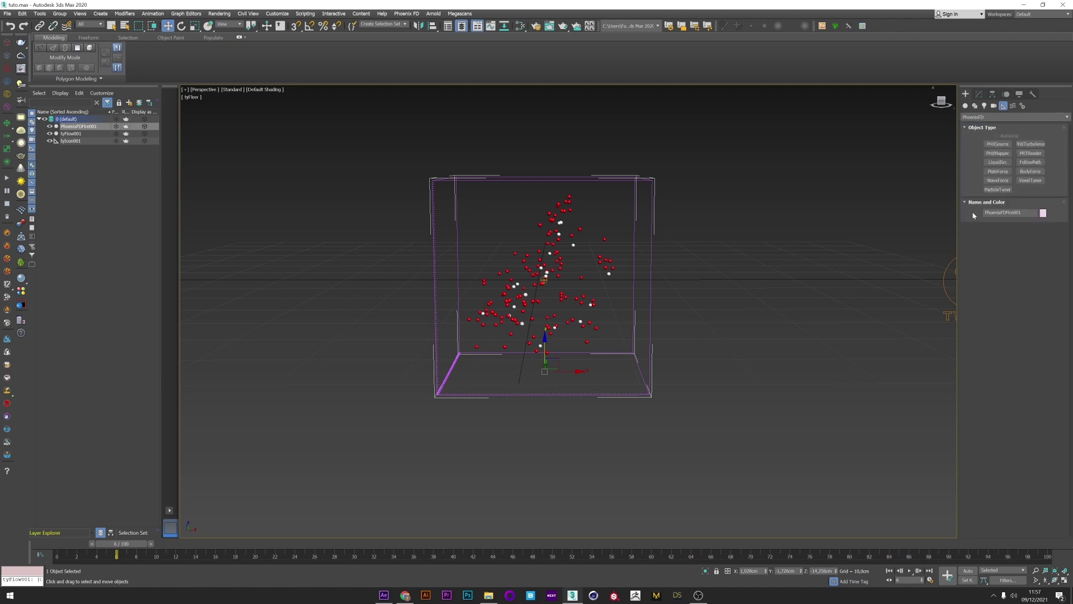
{"action": "left_click", "coordinate": [998, 144]}
{"action": "left_click_drag", "start_coordinate": [741, 342], "coordinate": [747, 357]}
{"action": "right_click", "coordinate": [799, 341]}
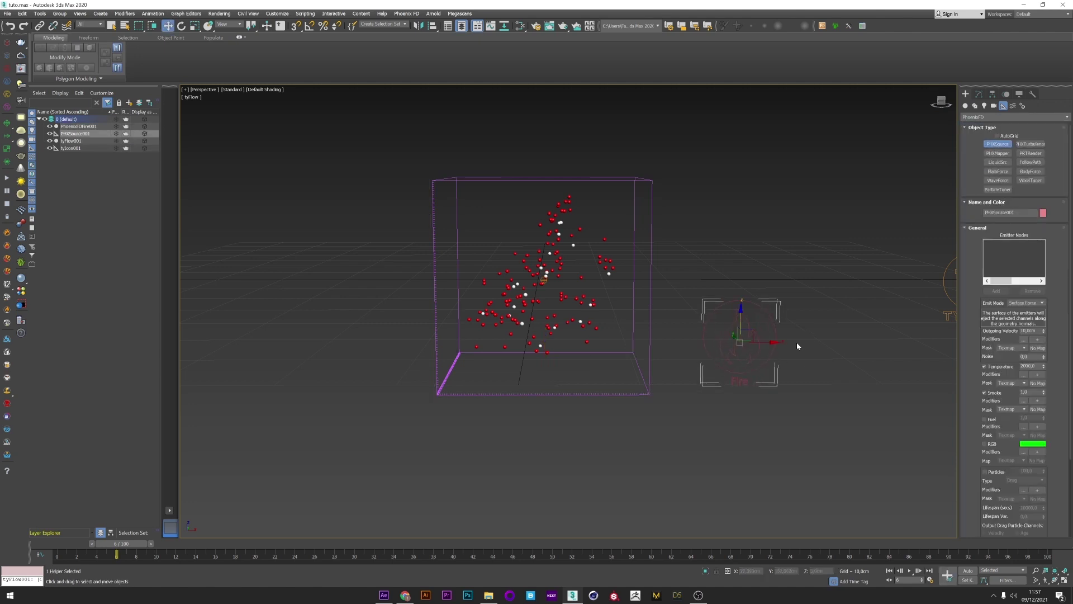
- Turn off Temperature in the Phoenix source and add tyFlow001 as its emitter node
{"action": "left_click", "coordinate": [979, 94]}
{"action": "left_click", "coordinate": [990, 270]}
{"action": "scroll", "coordinate": [1036, 258], "scroll_direction": "up", "scroll_amount": 2}
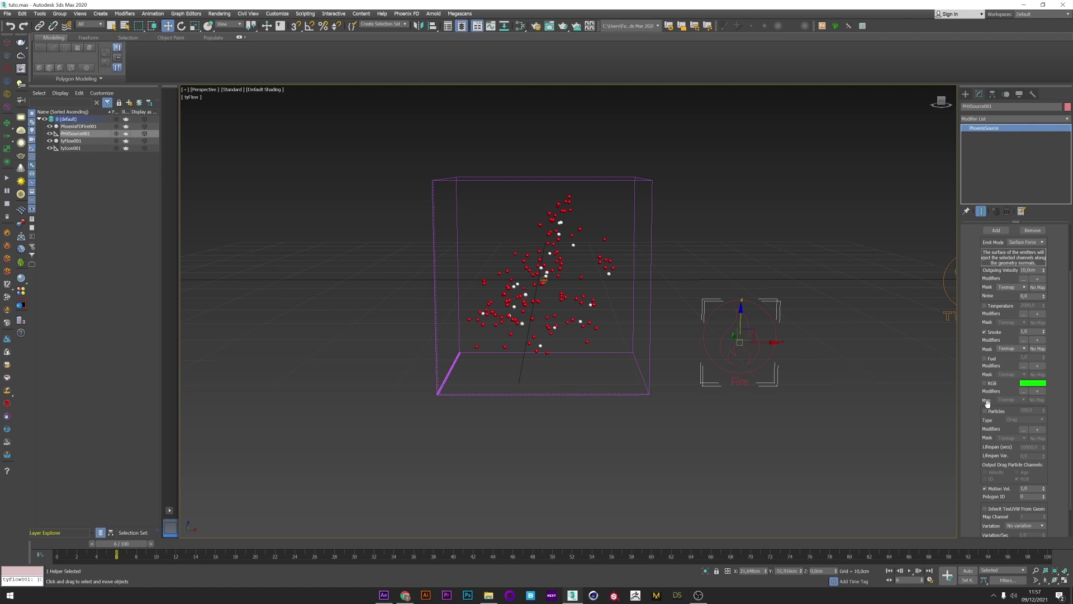
{"action": "scroll", "coordinate": [978, 303], "scroll_direction": "up", "scroll_amount": 3}
{"action": "left_click", "coordinate": [996, 291]}
{"action": "left_click", "coordinate": [949, 316]}
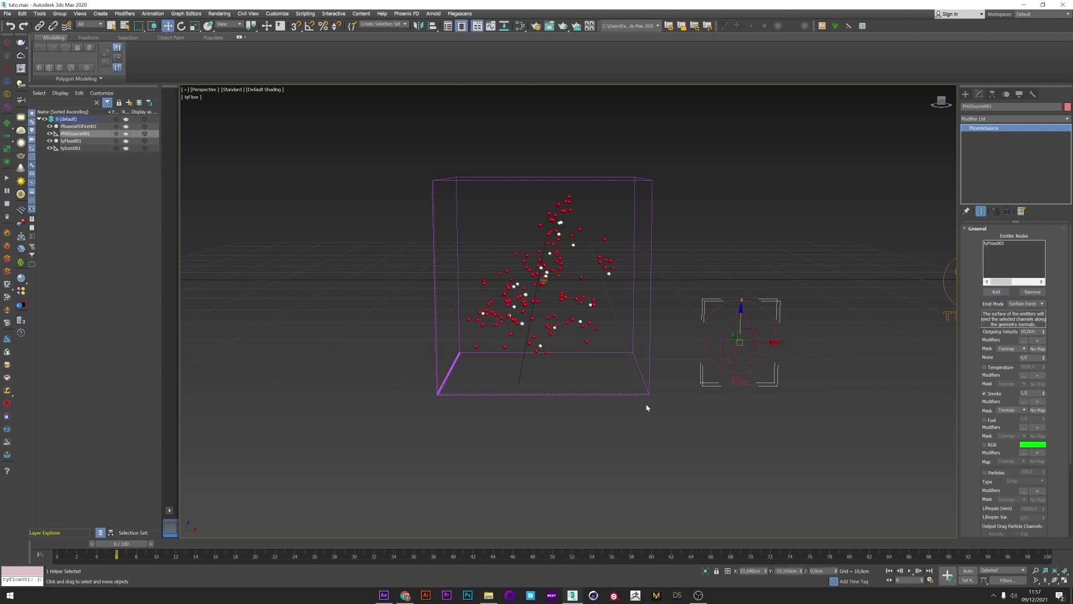
- Try running the Phoenix simulation from frame 0, stop it, and return to the start of the timeline
{"action": "left_click_drag", "start_coordinate": [115, 545], "coordinate": [51, 544]}
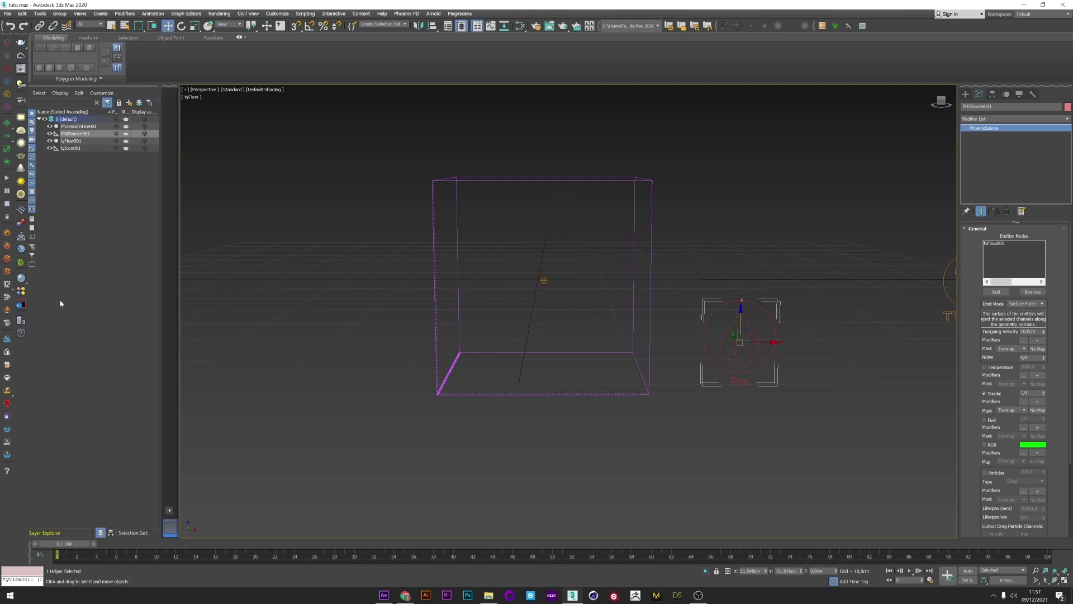
{"action": "left_click", "coordinate": [7, 180]}
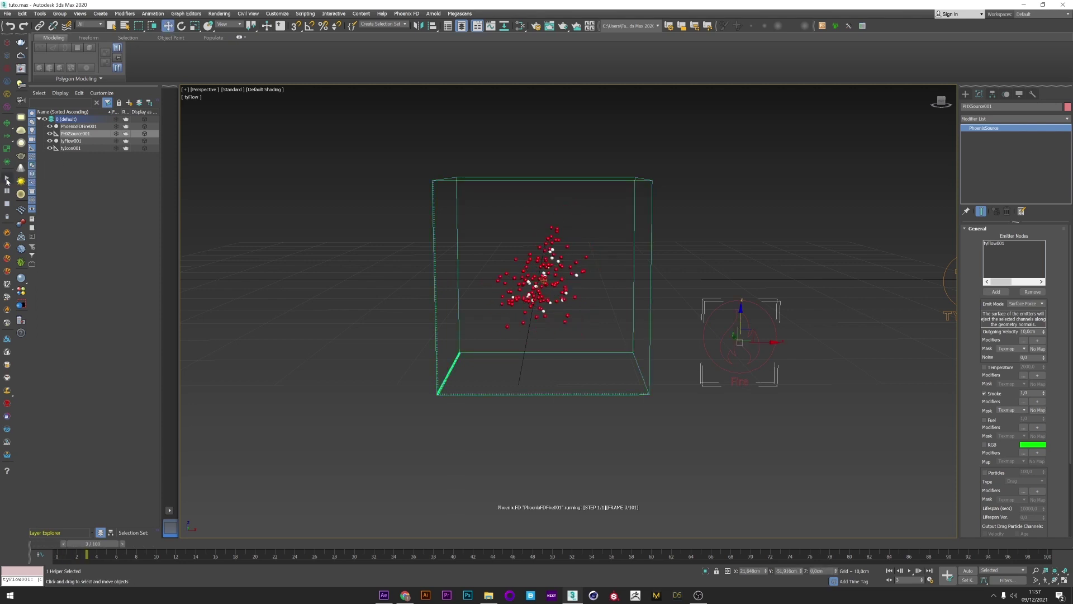
{"action": "left_click", "coordinate": [7, 204]}
{"action": "left_click_drag", "start_coordinate": [250, 544], "coordinate": [45, 538]}
{"action": "key", "text": "w"}
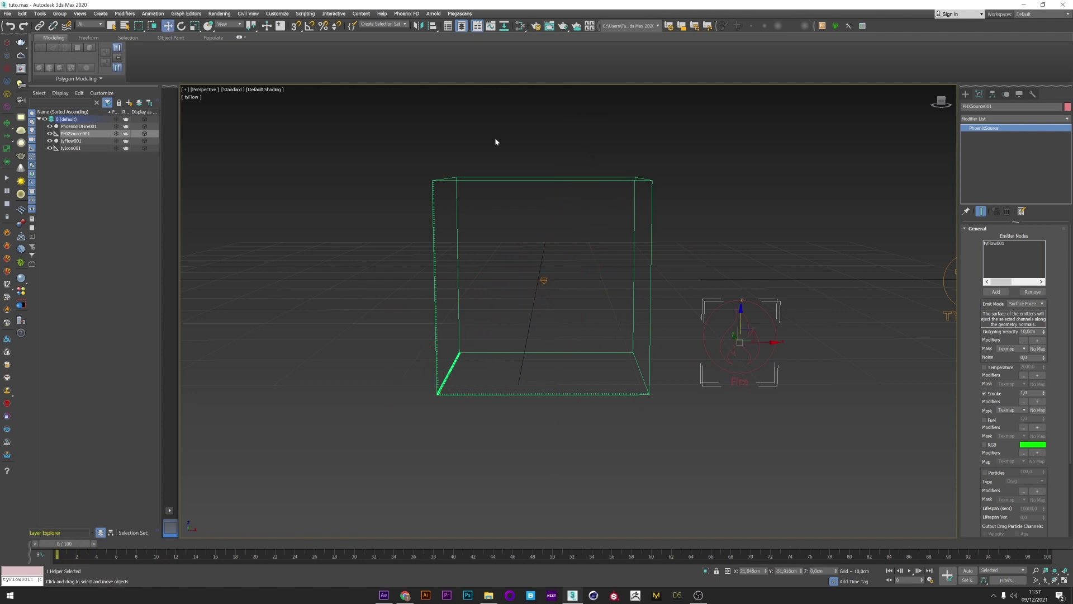
- Enable the particle interface of tyFlow001 and rerun the Phoenix simulation, stopping it at frame 15
{"action": "left_click", "coordinate": [946, 314]}
{"action": "left_click", "coordinate": [1009, 323]}
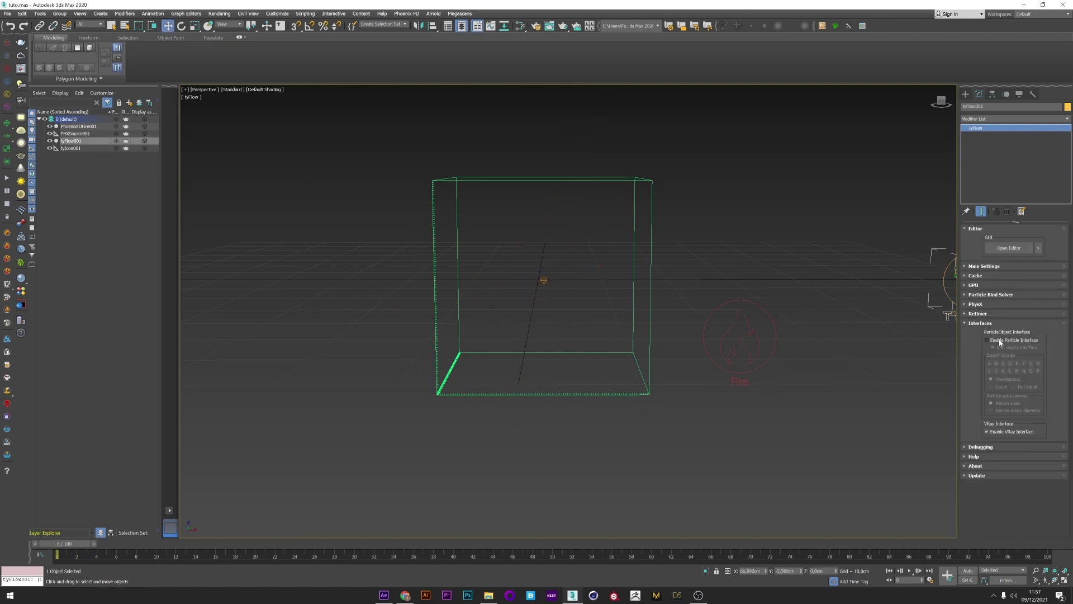
{"action": "left_click", "coordinate": [987, 341]}
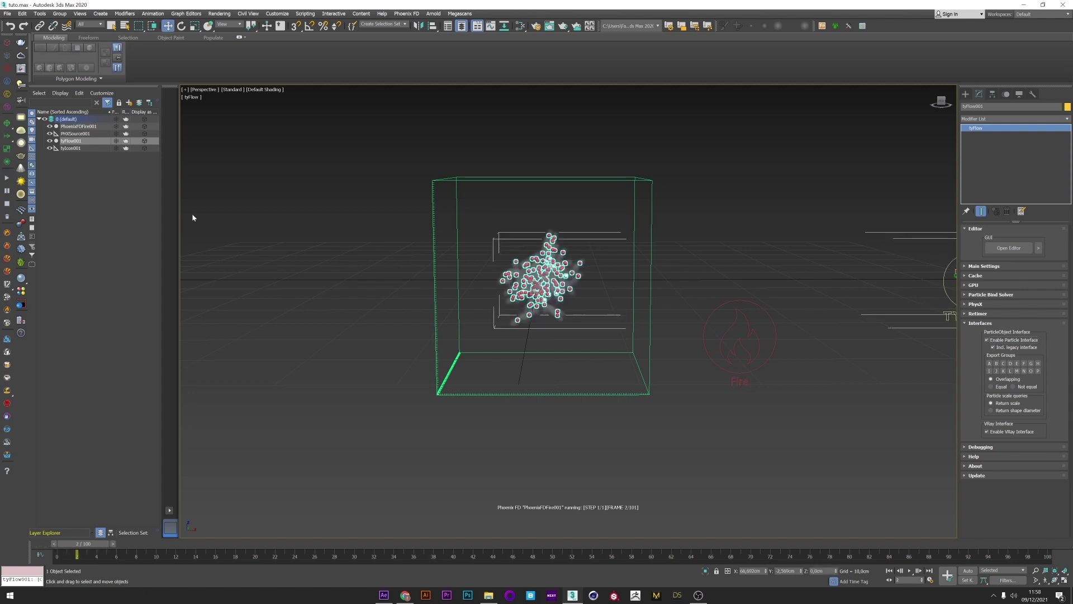
{"action": "left_click", "coordinate": [357, 340]}
{"action": "middle_click_drag", "start_coordinate": [357, 340], "coordinate": [348, 333], "text": "alt"}
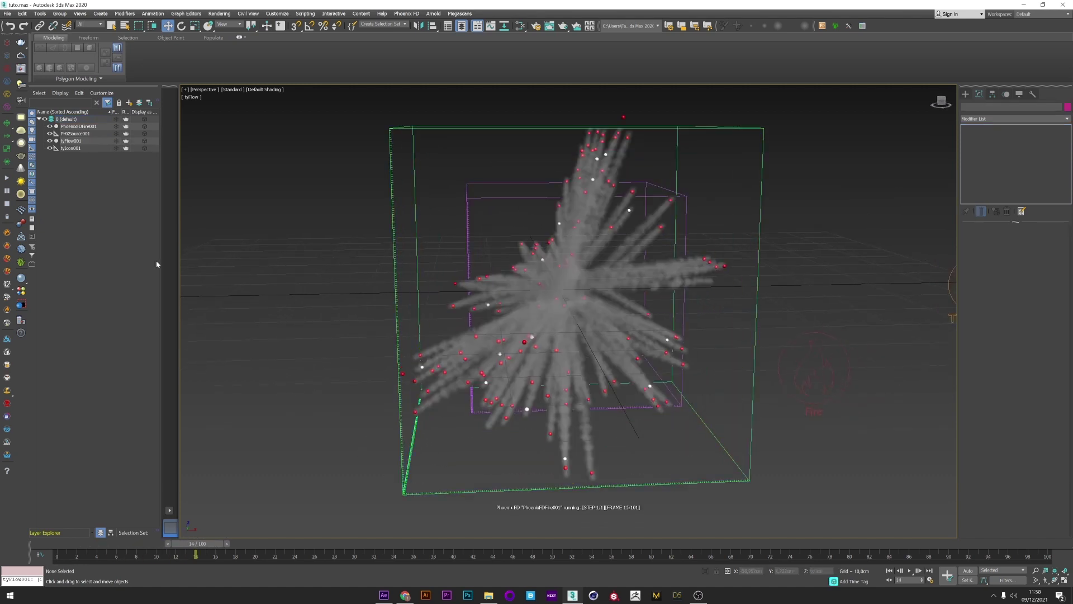
{"action": "left_click", "coordinate": [7, 205]}
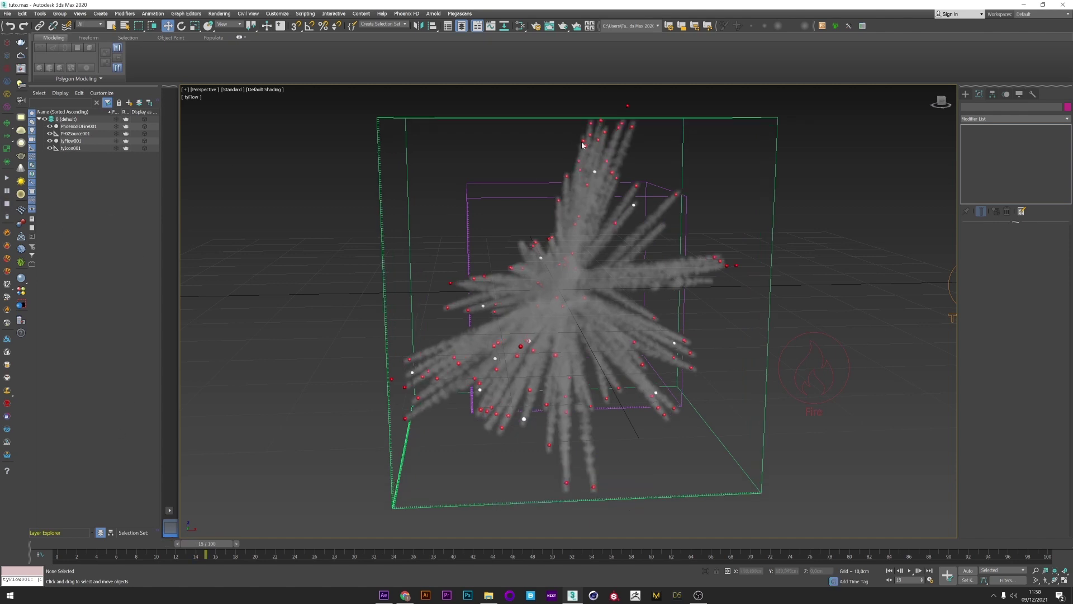
- Disable the Display operators of Event_001 and Event_002 in the tyFlow editor, and inspect the smoke at frame 12
{"action": "left_click", "coordinate": [70, 141]}
{"action": "left_click", "coordinate": [1008, 247]}
{"action": "left_click", "coordinate": [294, 304]}
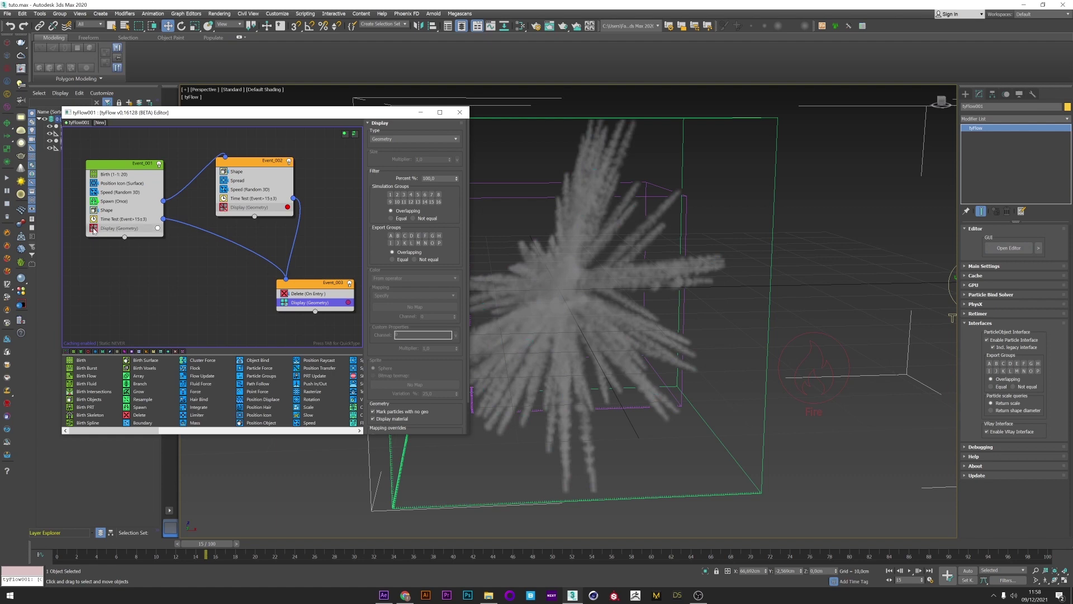
{"action": "left_click", "coordinate": [421, 114]}
{"action": "left_click_drag", "start_coordinate": [110, 543], "coordinate": [176, 556]}
{"action": "key", "text": "w"}
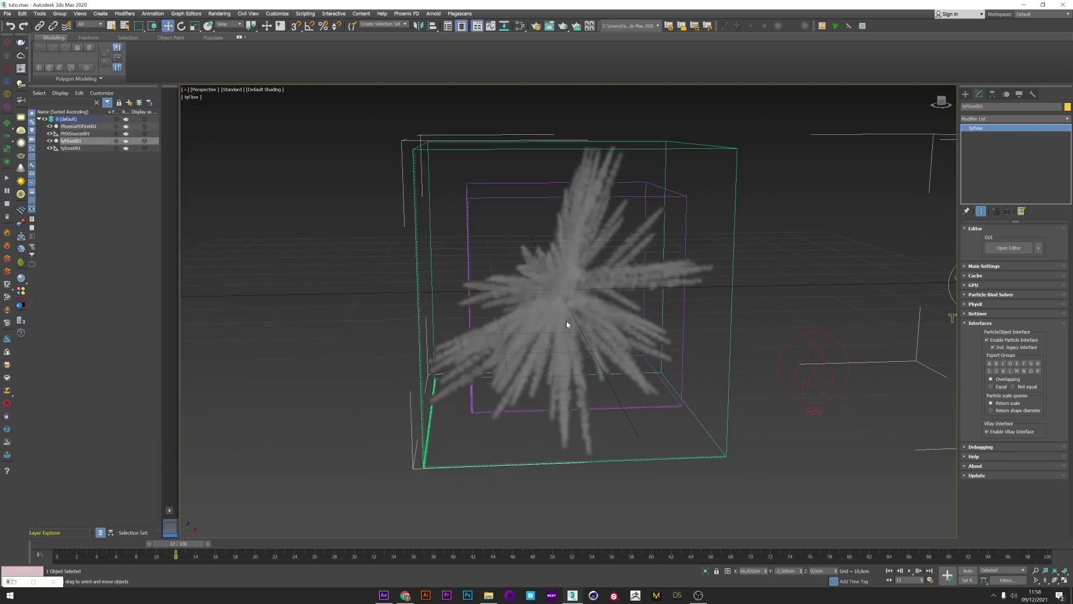
{"action": "middle_click_drag", "start_coordinate": [567, 325], "coordinate": [536, 319]}
- Raise the Phoenix source's outgoing velocity and run the simulation to about frame 13
{"action": "left_click", "coordinate": [778, 398]}
{"action": "double_click", "coordinate": [1029, 332]}
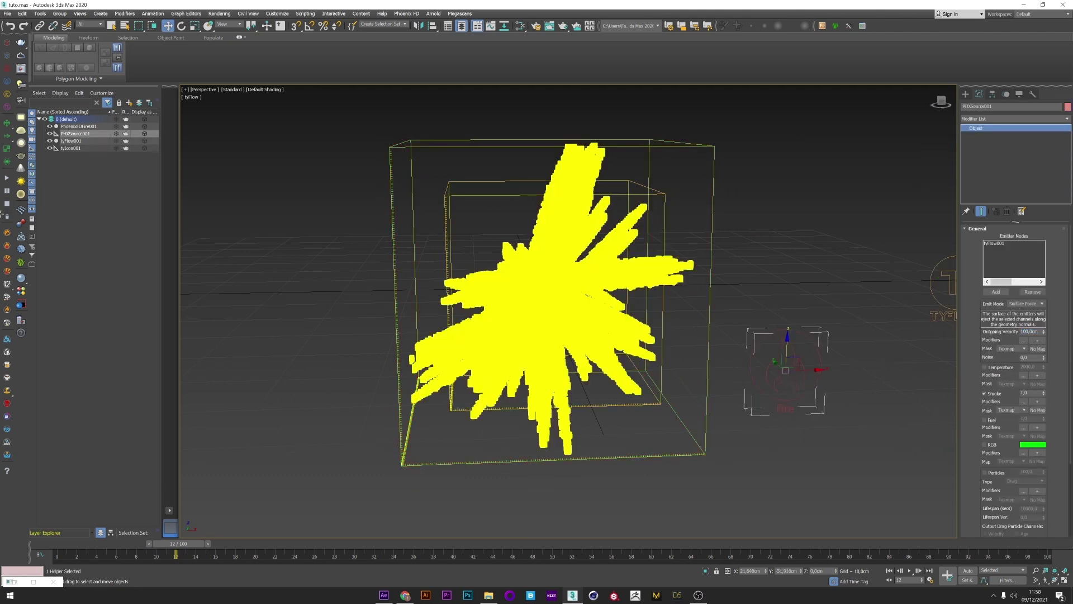
{"action": "left_click", "coordinate": [7, 178]}
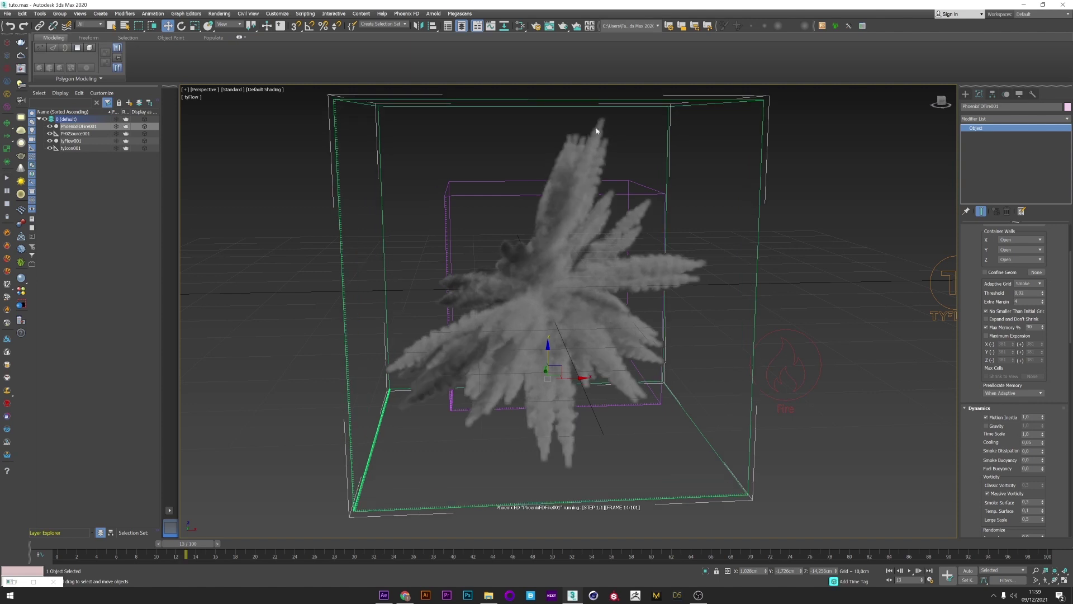
{"action": "left_click", "coordinate": [6, 203]}
- Delete the cached simulation and set the Phoenix source's outgoing velocity to 30 cm
{"action": "left_click", "coordinate": [7, 217]}
{"action": "key", "text": "Return"}
{"action": "left_click_drag", "start_coordinate": [197, 544], "coordinate": [73, 544]}
{"action": "left_click", "coordinate": [780, 406]}
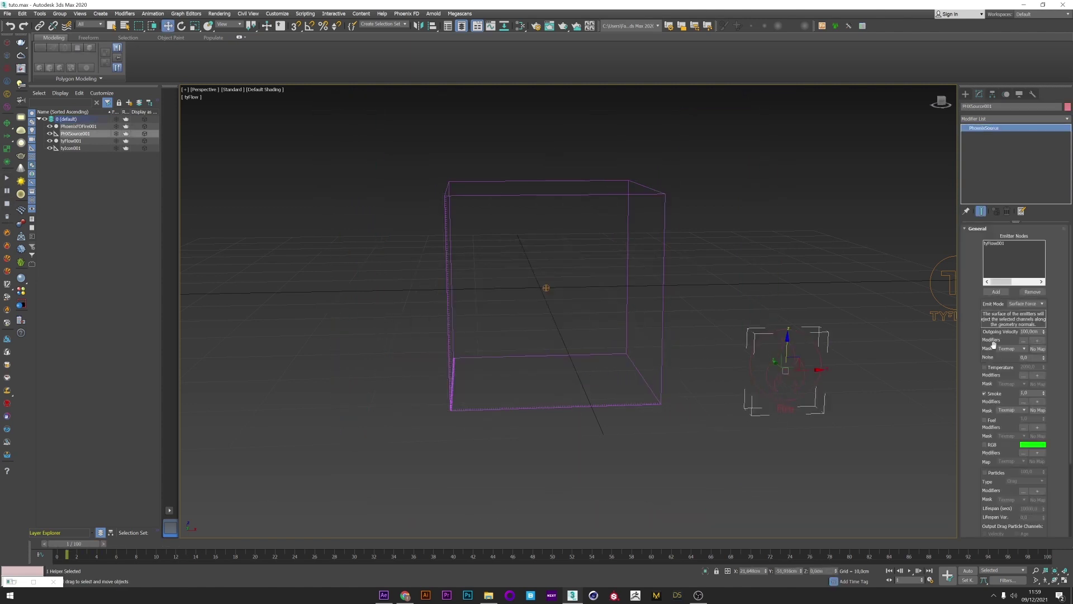
{"action": "double_click", "coordinate": [1029, 331]}
{"action": "type", "text": "3"}
- Animate the source's Noise with keyframes at frames 0 and 10, reducing it to zero at frame 10
{"action": "left_click_drag", "start_coordinate": [84, 546], "coordinate": [68, 546]}
{"action": "double_click", "coordinate": [1028, 357]}
{"action": "left_click", "coordinate": [968, 571]}
{"action": "mouse_move", "coordinate": [108, 545]}
{"action": "left_mouse_down"}
{"action": "mouse_move", "coordinate": [160, 545]}
{"action": "mouse_move", "coordinate": [61, 545]}
{"action": "mouse_move", "coordinate": [121, 545]}
{"action": "left_mouse_up"}
{"action": "right_click", "coordinate": [1043, 357]}
{"action": "left_click", "coordinate": [967, 572]}
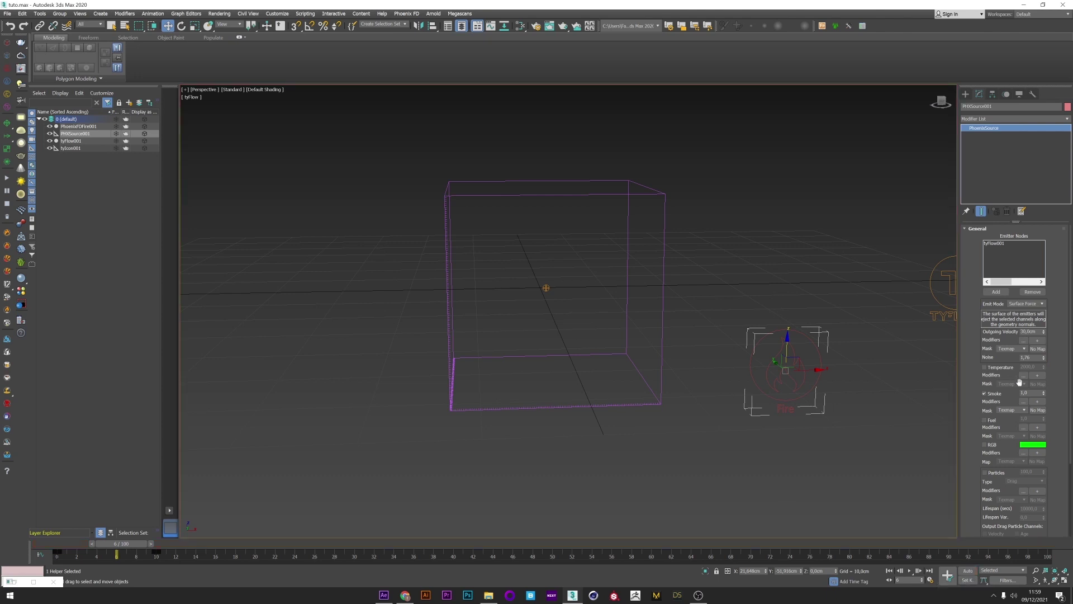
- Set the source's Smoke amount to 2 and enable its RGB channel with a yellow colour
{"action": "double_click", "coordinate": [1030, 393]}
{"action": "type", "text": "2"}
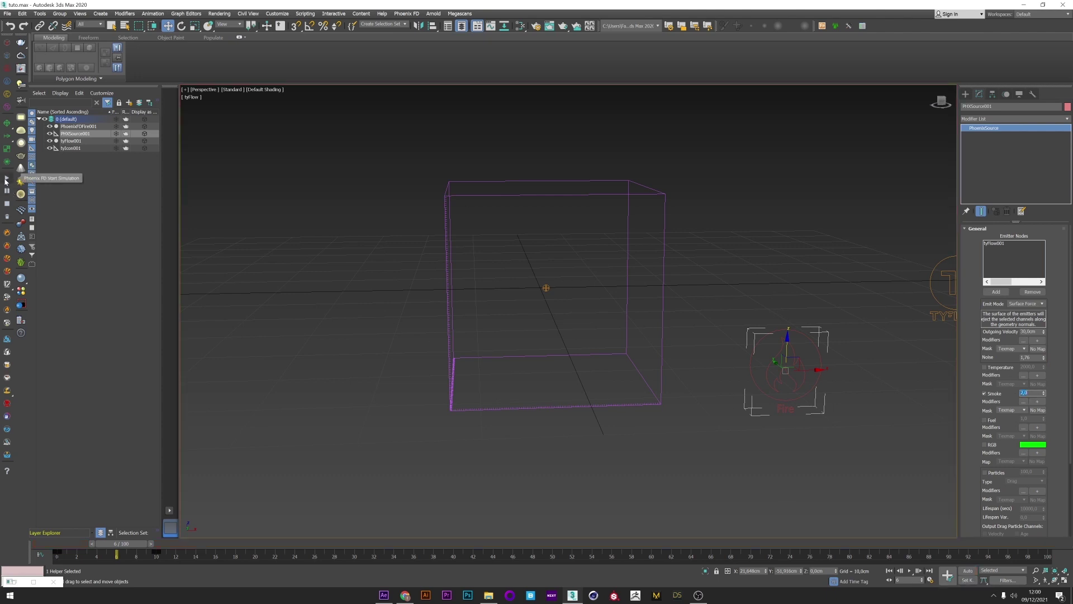
{"action": "left_click", "coordinate": [985, 444]}
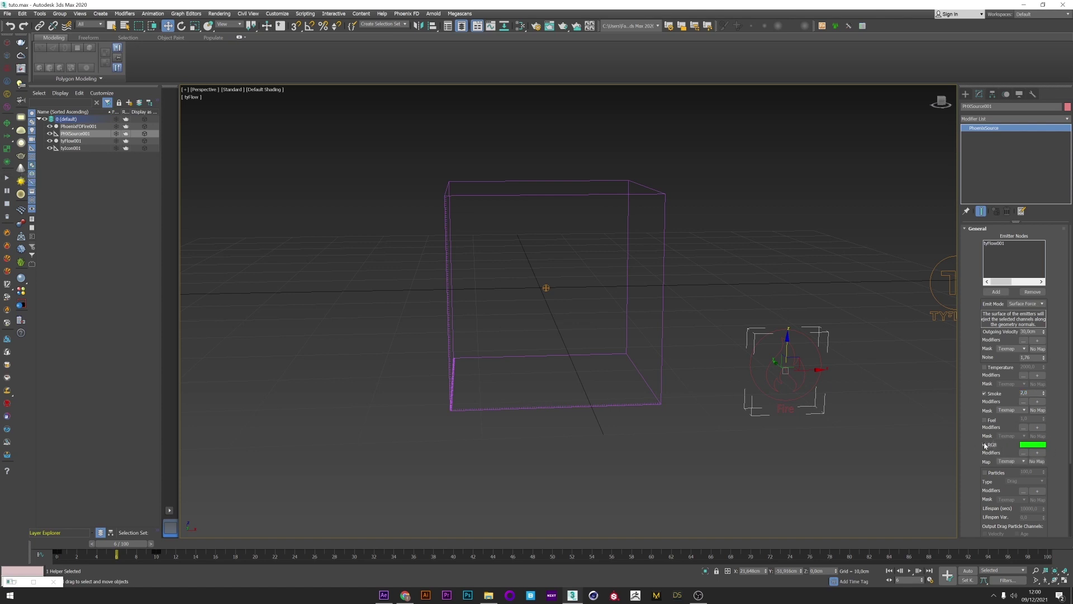
{"action": "left_click", "coordinate": [1027, 448]}
{"action": "left_click_drag", "start_coordinate": [397, 312], "coordinate": [396, 306]}
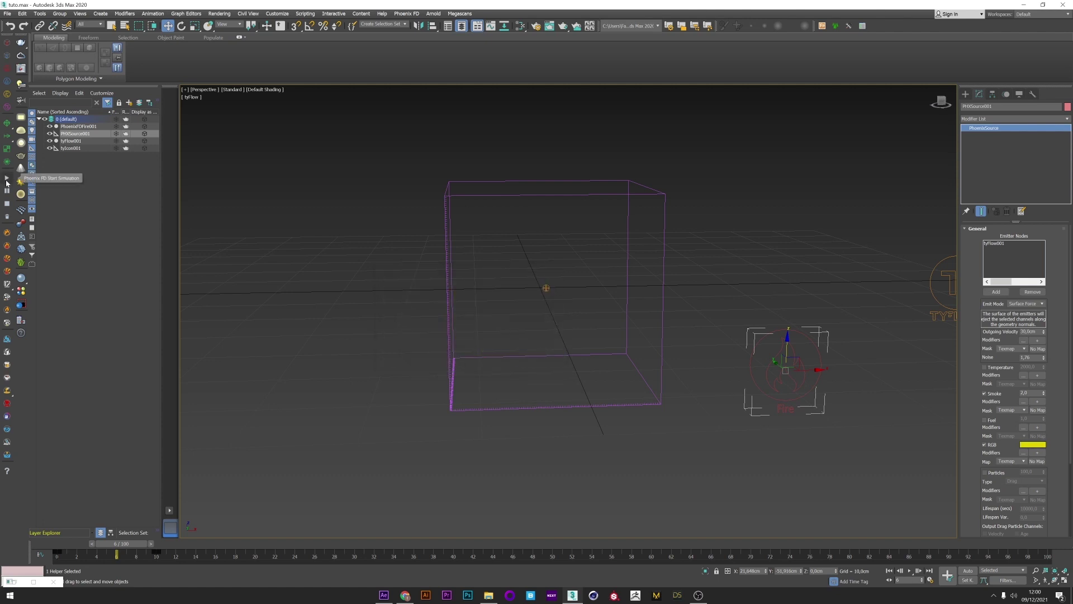
- Run the Phoenix simulation to about frame 14 and inspect the smoke
{"action": "left_click", "coordinate": [7, 178]}
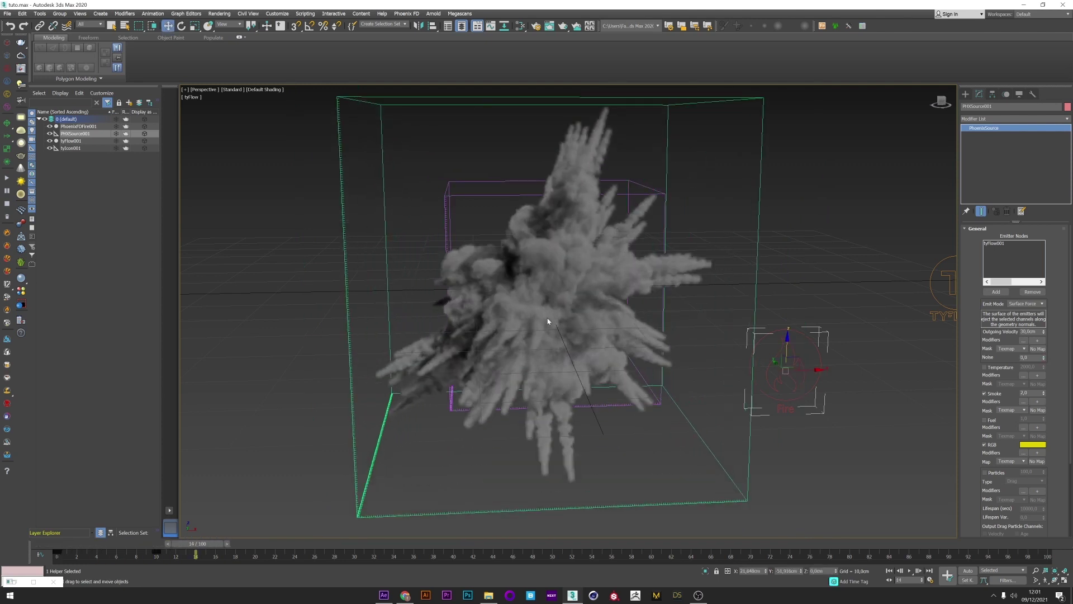
{"action": "middle_click_drag", "start_coordinate": [548, 321], "coordinate": [551, 301], "text": "alt"}
- Create a Phoenix Turbulence helper beside the simulator, set its size to 40 cm and lower its strength
{"action": "left_click", "coordinate": [966, 94]}
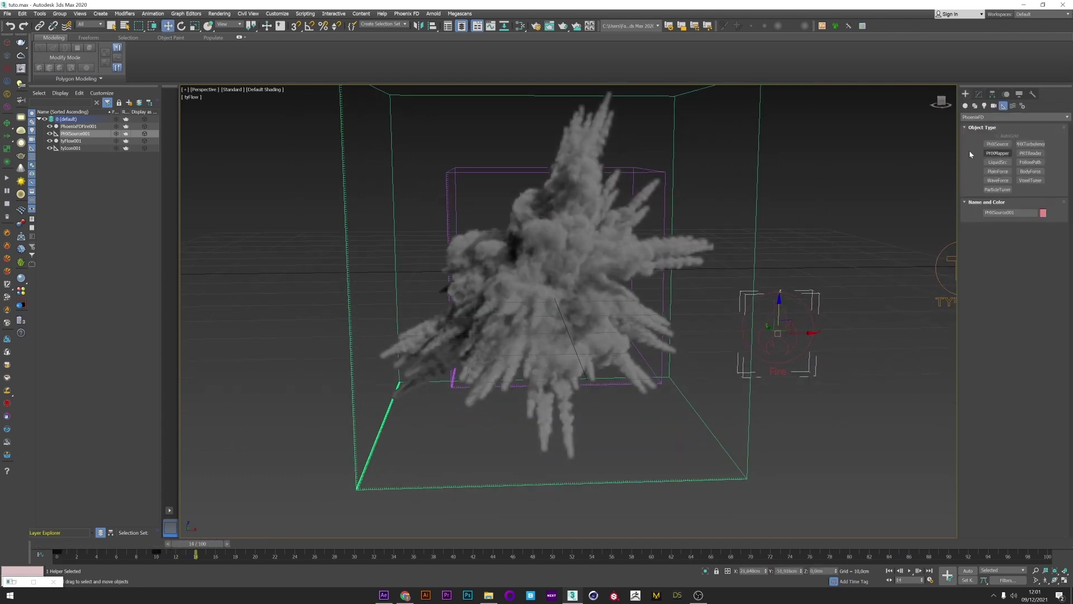
{"action": "left_click", "coordinate": [987, 116]}
{"action": "left_click", "coordinate": [974, 211]}
{"action": "left_click", "coordinate": [1032, 143]}
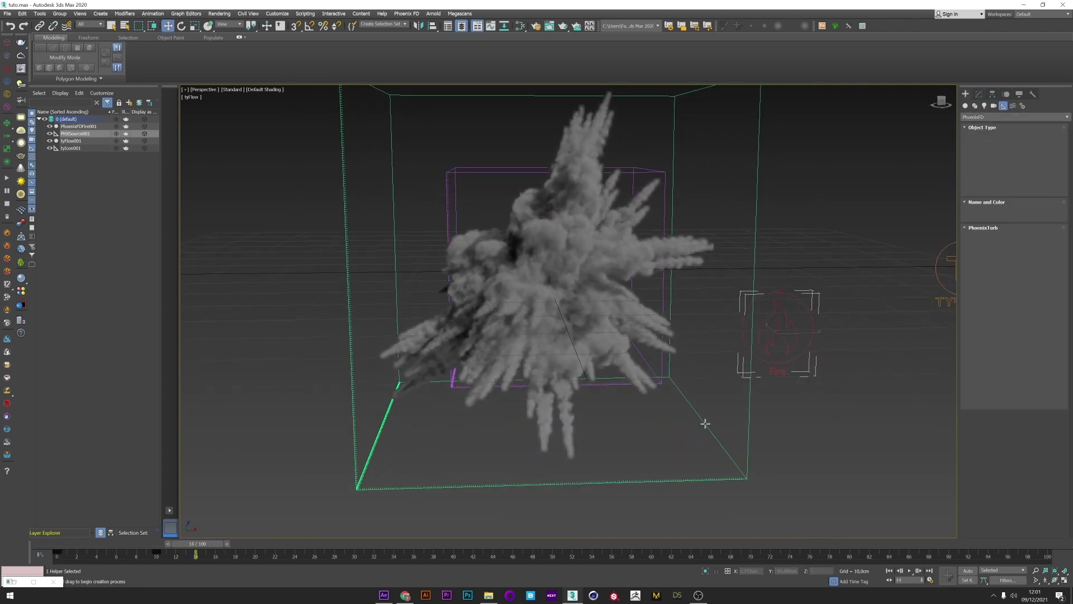
{"action": "left_click_drag", "start_coordinate": [669, 423], "coordinate": [711, 465]}
{"action": "double_click", "coordinate": [1029, 255]}
{"action": "type", "text": "40"}
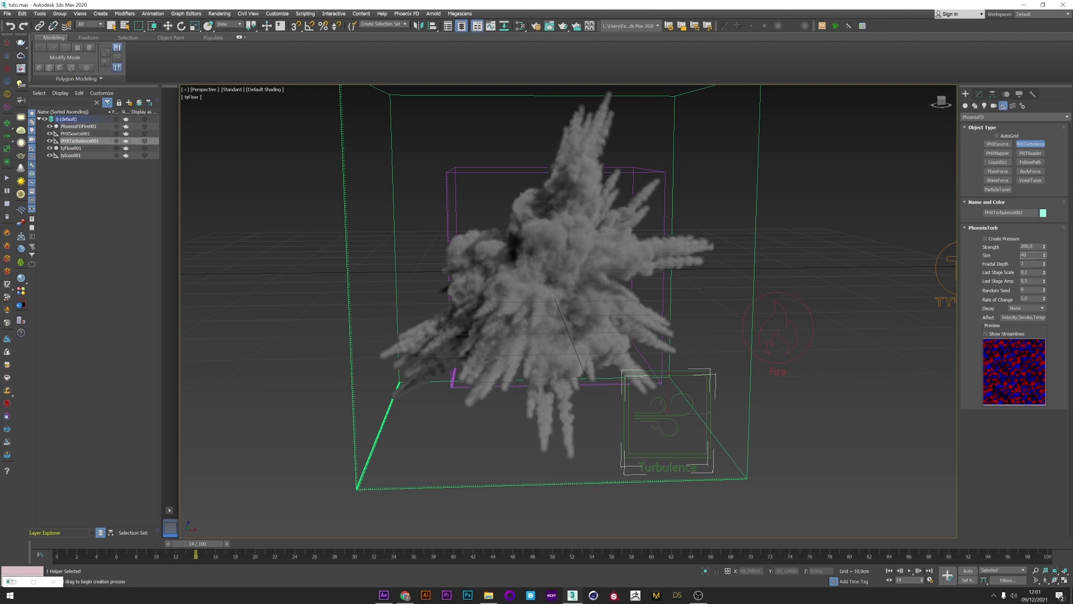
{"action": "left_click", "coordinate": [1029, 247]}
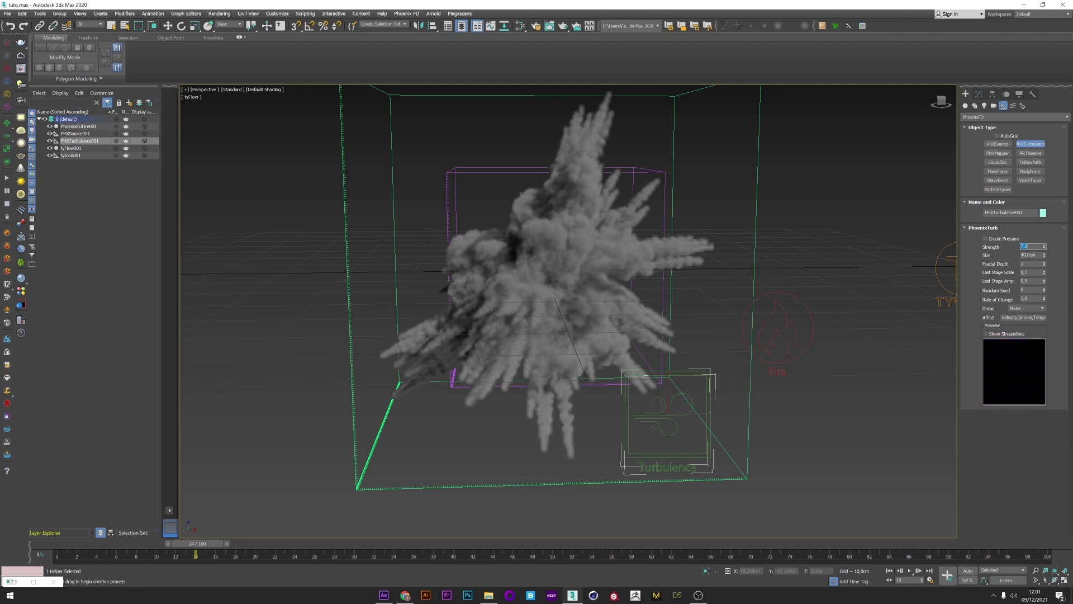
{"action": "right_click", "coordinate": [344, 251]}
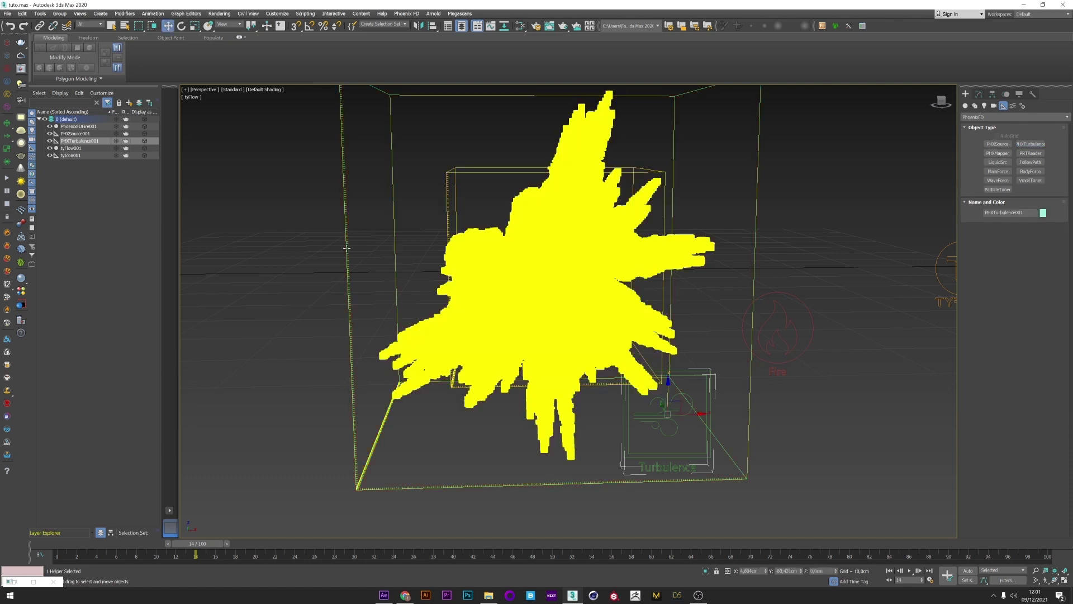
- Delete the Phoenix simulator's cached simulation and set its grid cell size to 0,32 cm
{"action": "left_click", "coordinate": [346, 250]}
{"action": "left_click", "coordinate": [7, 216]}
{"action": "left_click", "coordinate": [605, 323]}
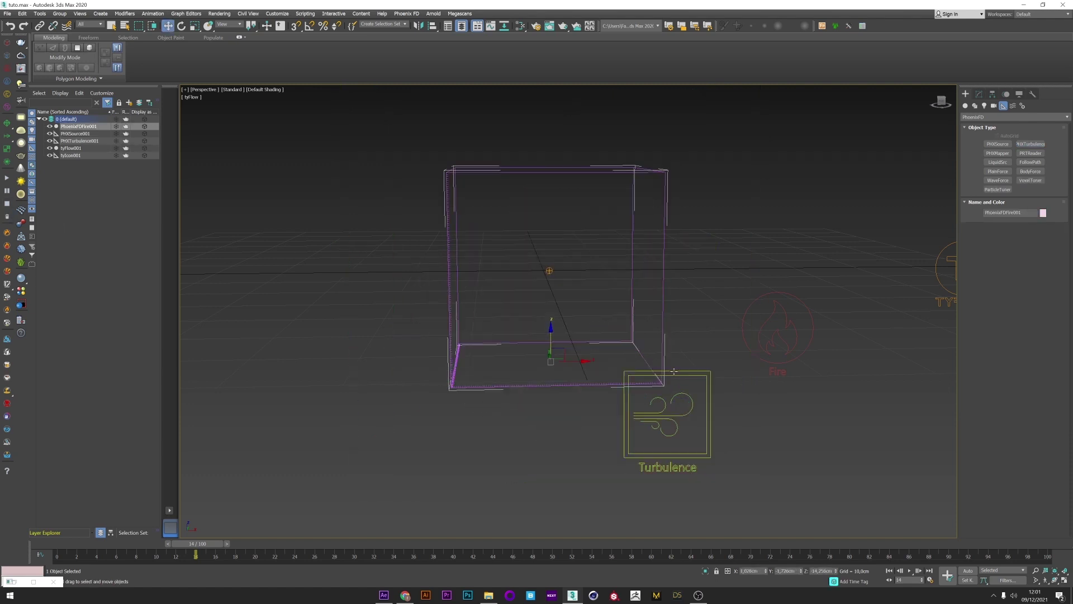
{"action": "left_click", "coordinate": [979, 94]}
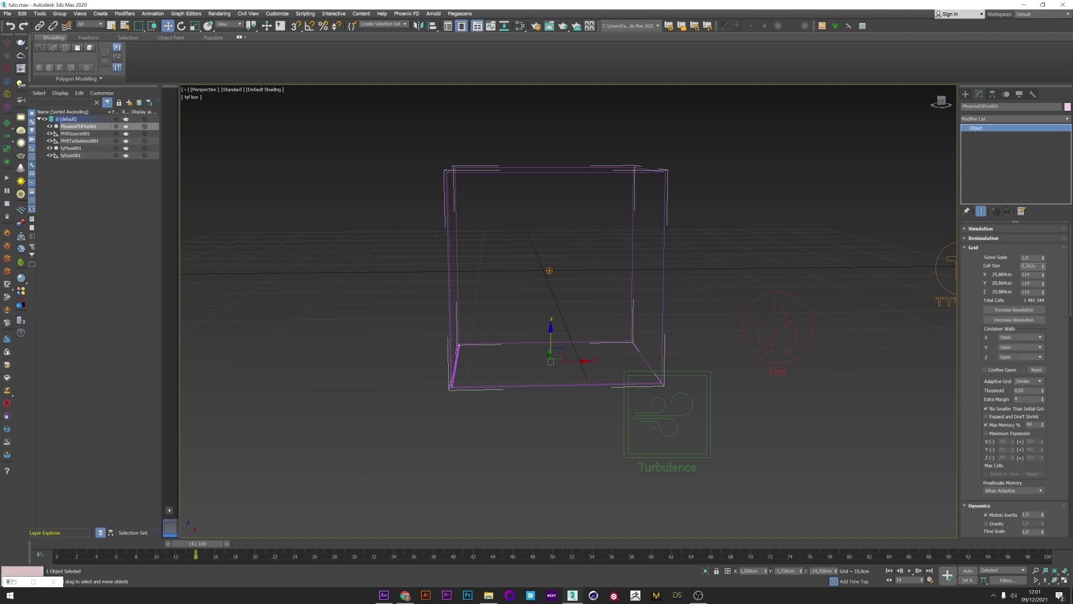
{"action": "key", "text": "BackSpace"}
{"action": "type", "text": "32"}
{"action": "key", "text": "Return"}
- Run the simulation, pause it at about frame 24 and scrub through the frames to review the smoke
{"action": "left_click", "coordinate": [7, 177]}
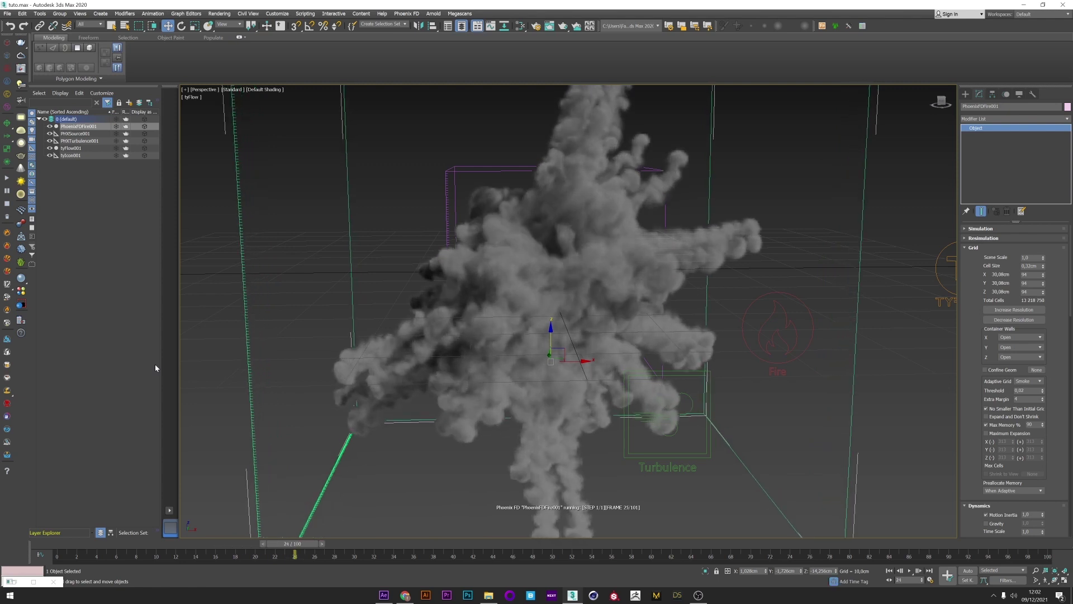
{"action": "left_click", "coordinate": [6, 191]}
{"action": "left_click_drag", "start_coordinate": [57, 544], "coordinate": [299, 545]}
{"action": "key", "text": "w"}
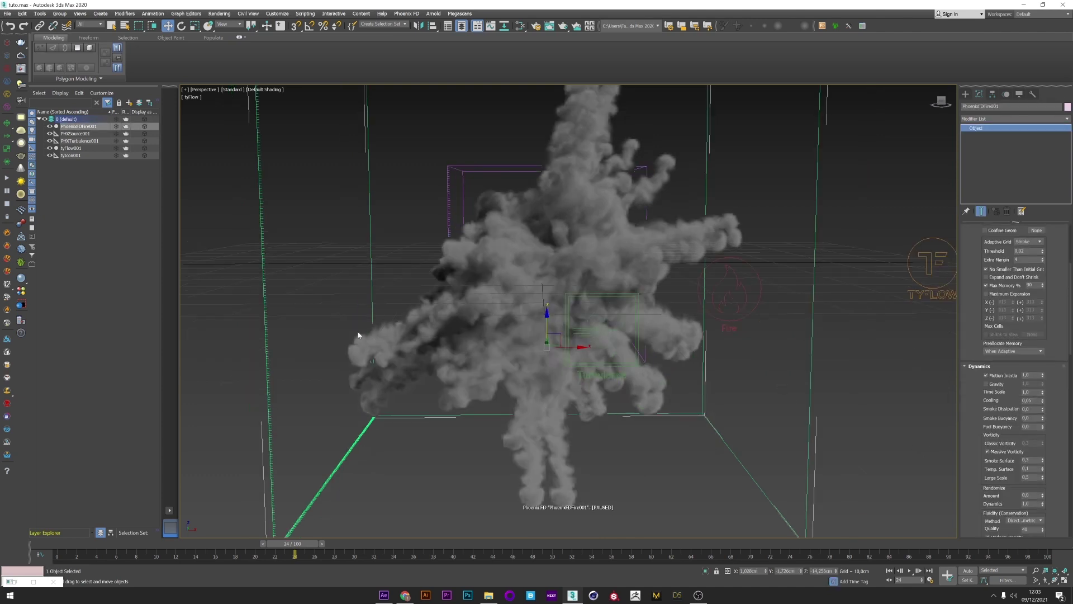
{"action": "left_click_drag", "start_coordinate": [1069, 335], "coordinate": [1061, 273]}
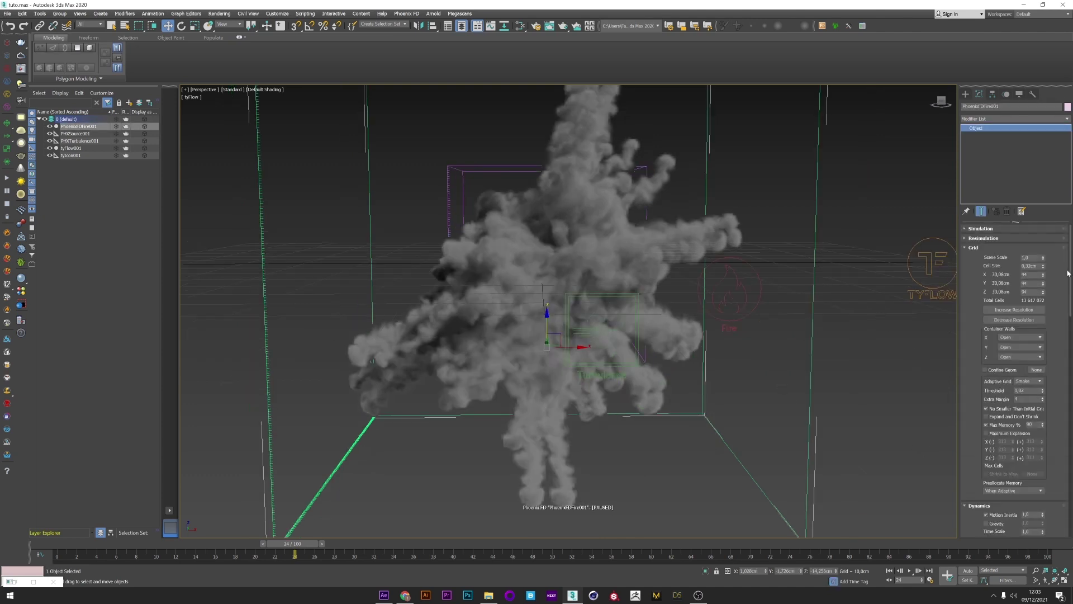
{"action": "mouse_move", "coordinate": [479, 334]}
{"action": "middle_mouse_down", "text": "alt"}
{"action": "mouse_move", "coordinate": [510, 336]}
{"action": "mouse_move", "coordinate": [482, 334]}
{"action": "middle_mouse_up", "text": "alt"}
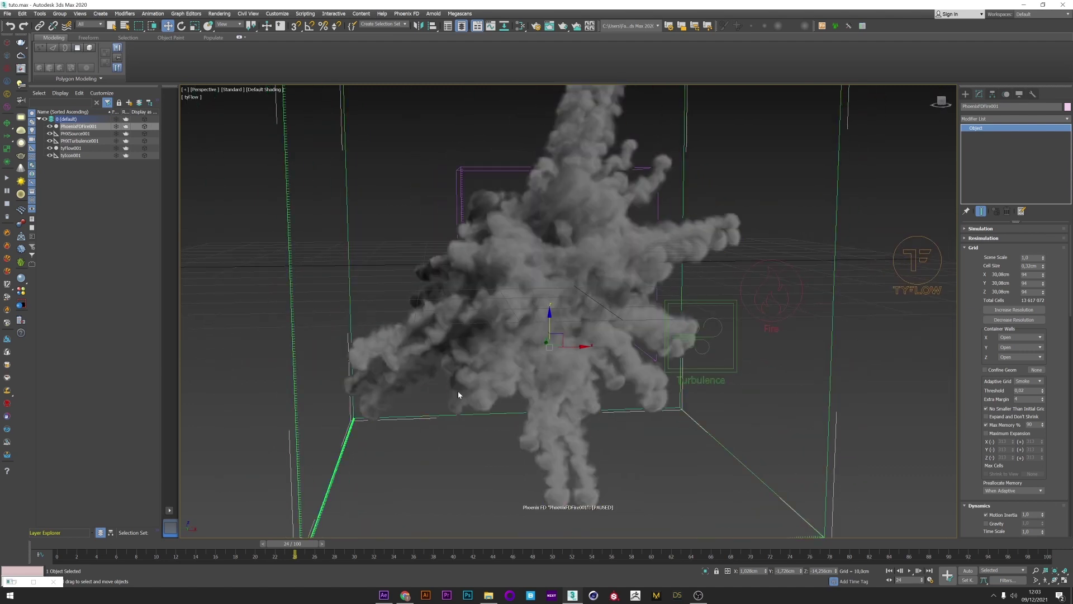
- Enable Grid Resimulation on the Phoenix simulator, accept the notice and return the timeline to frame 0
{"action": "left_click", "coordinate": [982, 247]}
{"action": "left_click", "coordinate": [979, 238]}
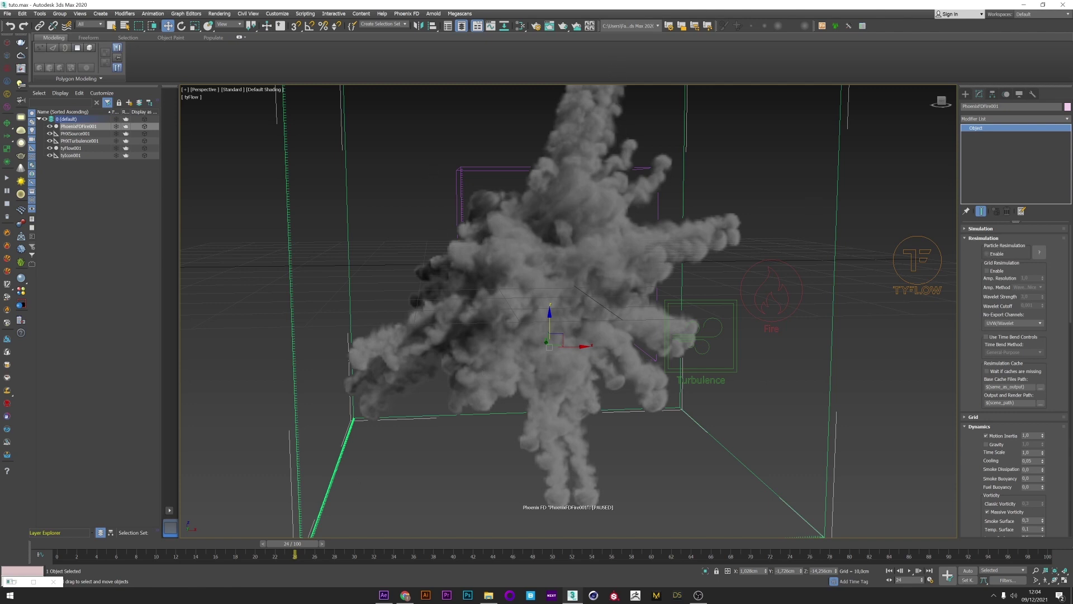
{"action": "left_click", "coordinate": [988, 270]}
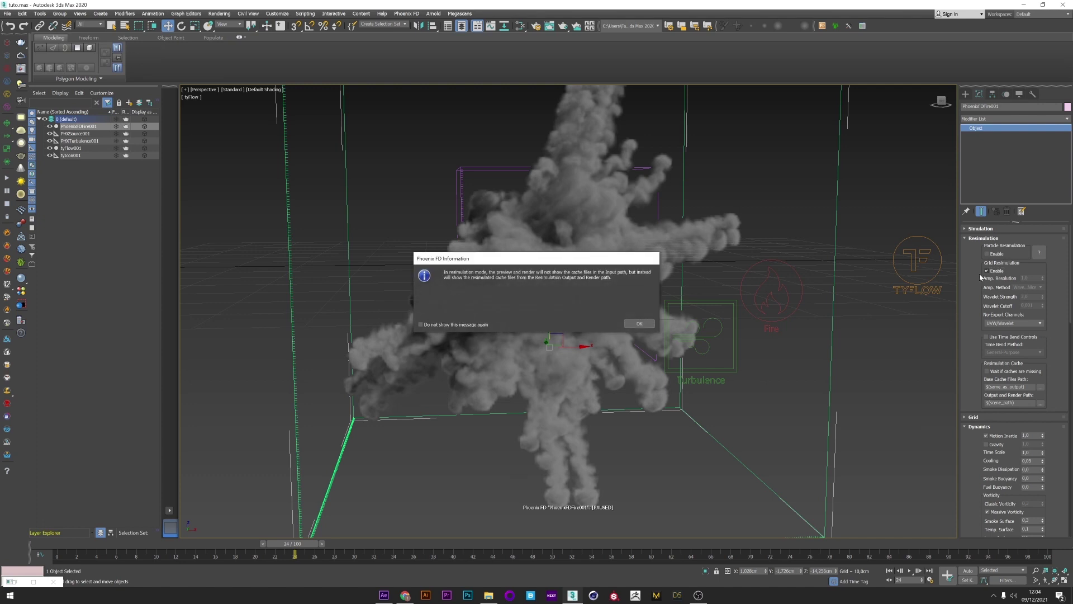
{"action": "left_click", "coordinate": [639, 324]}
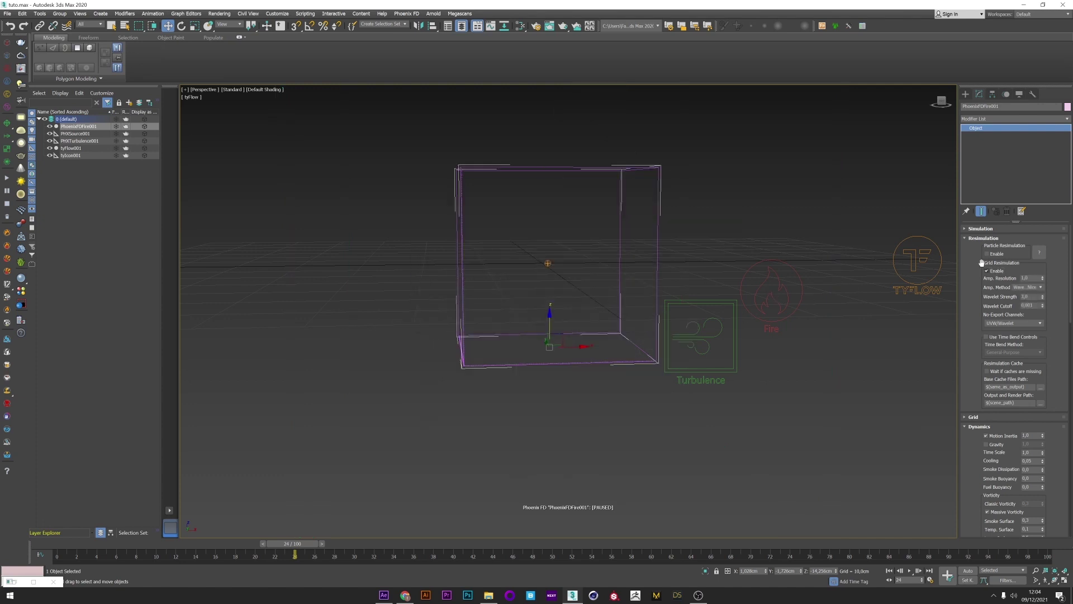
{"action": "left_click_drag", "start_coordinate": [293, 544], "coordinate": [56, 544]}
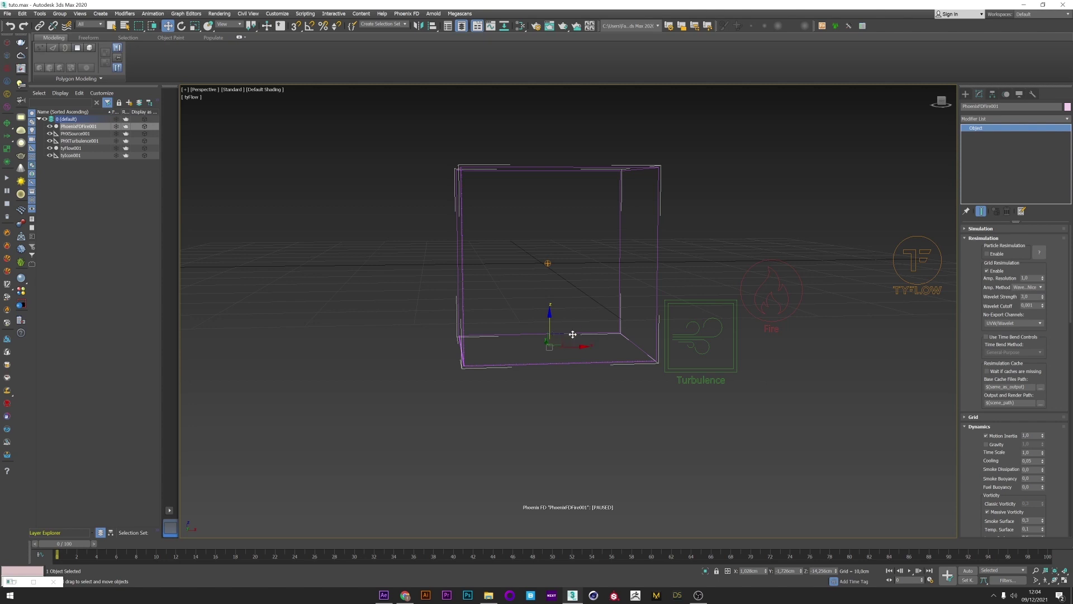
- Set the grid resimulation's wavelet strength to 0,5 and its amplification resolution to 0,7, and check the steps per frame
{"action": "left_click", "coordinate": [1029, 297]}
{"action": "left_click", "coordinate": [1029, 278]}
{"action": "type", "text": "0,7"}
{"action": "key", "text": "Return"}
{"action": "left_click_drag", "start_coordinate": [1068, 306], "coordinate": [1070, 399]}
{"action": "double_click", "coordinate": [1023, 312]}
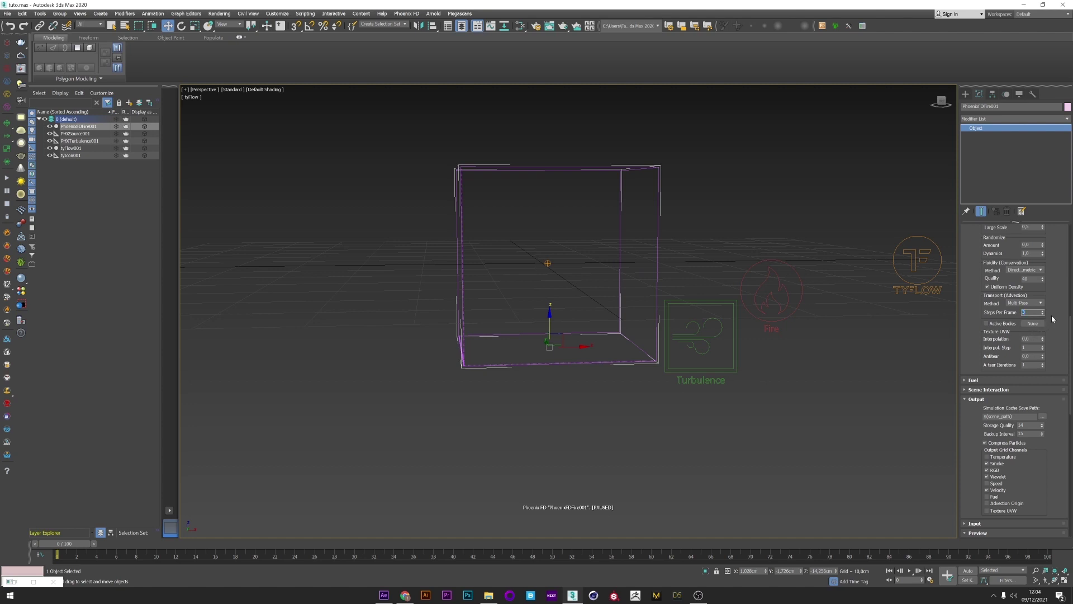
- Run the resimulation to about frame 22 and scrub to frame 15 to review the refined smoke
{"action": "left_click", "coordinate": [6, 178]}
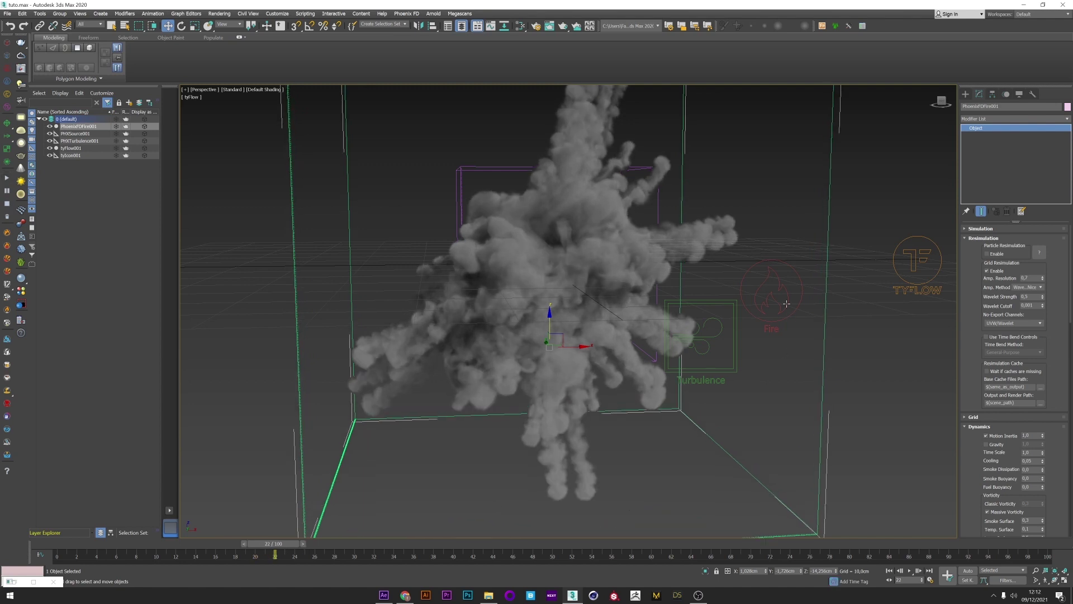
{"action": "left_click_drag", "start_coordinate": [53, 545], "coordinate": [209, 530]}
{"action": "key", "text": "w"}
{"action": "middle_click_drag", "start_coordinate": [543, 300], "coordinate": [543, 276], "text": "alt"}
{"action": "scroll", "coordinate": [543, 276], "scroll_direction": "up", "scroll_amount": 1}
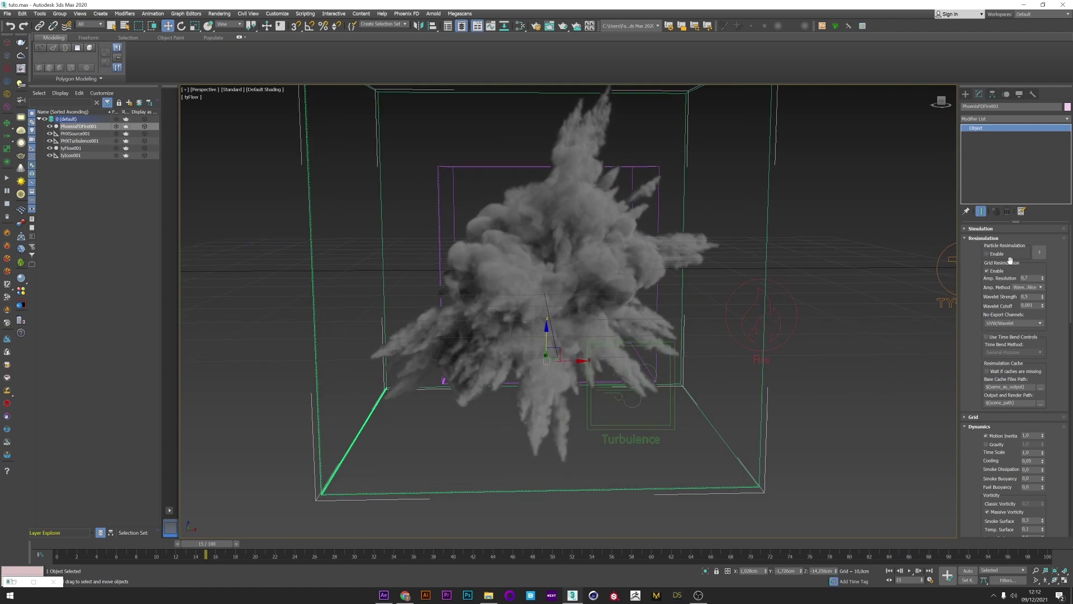
- Compare the smoke with Grid Resimulation off and on, and inspect the resimulated result at frame 16
{"action": "left_click", "coordinate": [988, 272]}
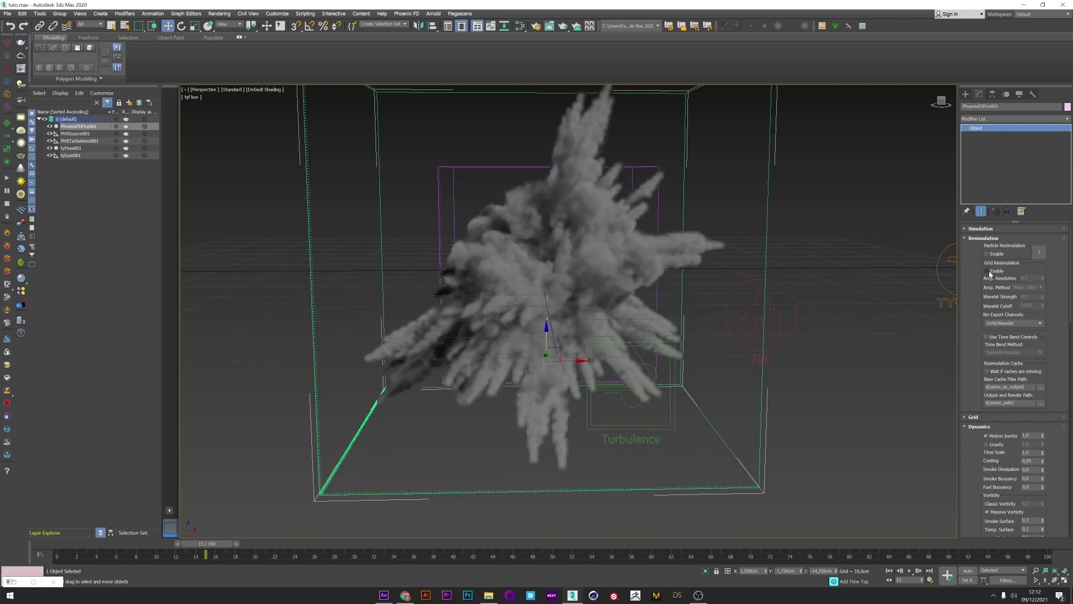
{"action": "left_click", "coordinate": [988, 271]}
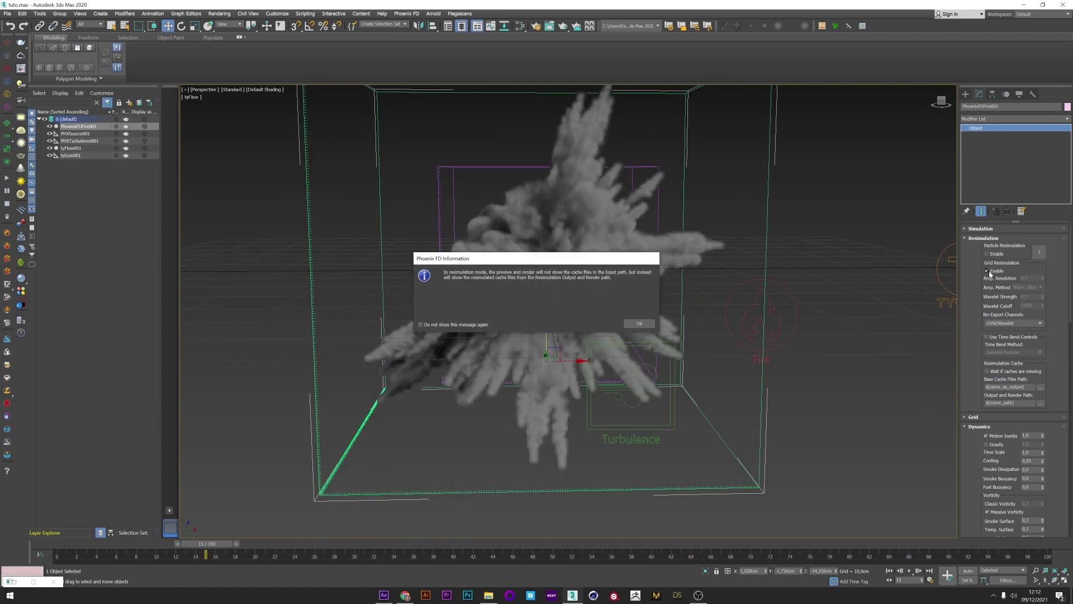
{"action": "left_click", "coordinate": [639, 324]}
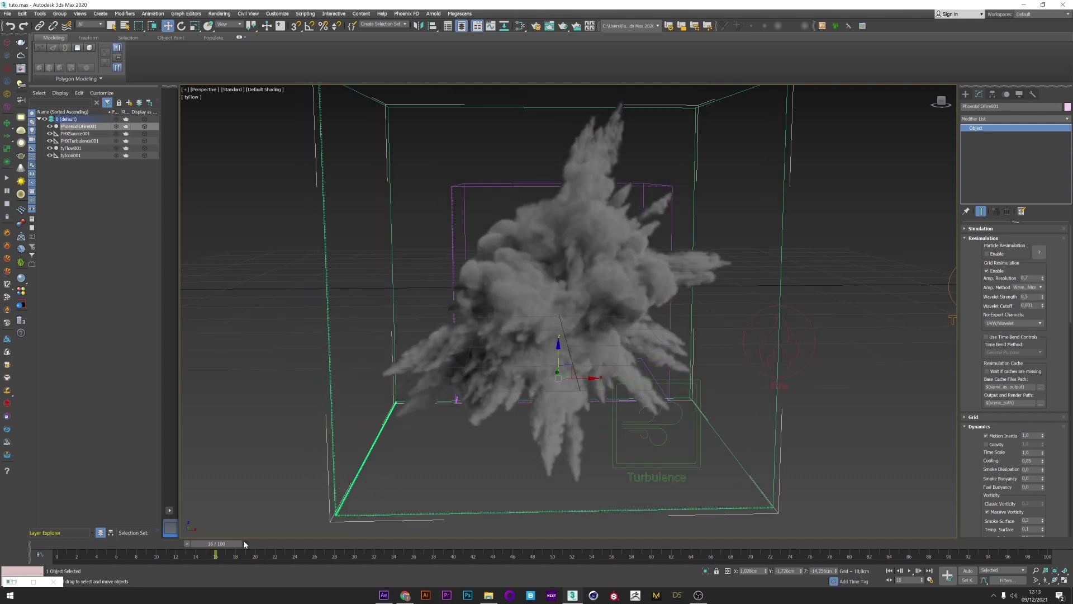
{"action": "left_click", "coordinate": [238, 543]}
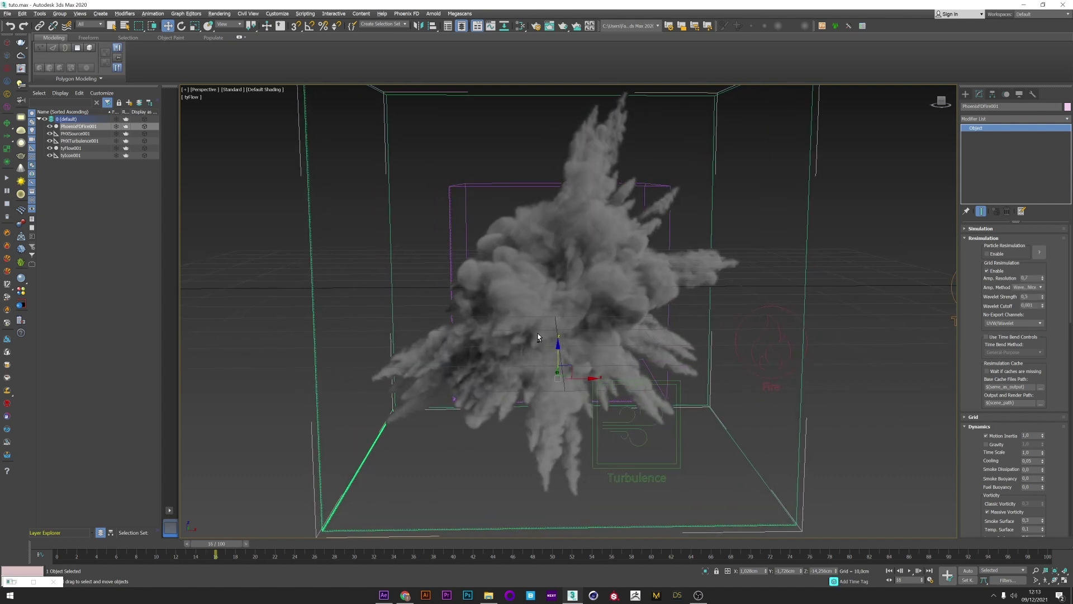
{"action": "middle_click_drag", "start_coordinate": [537, 333], "coordinate": [541, 334], "text": "alt"}
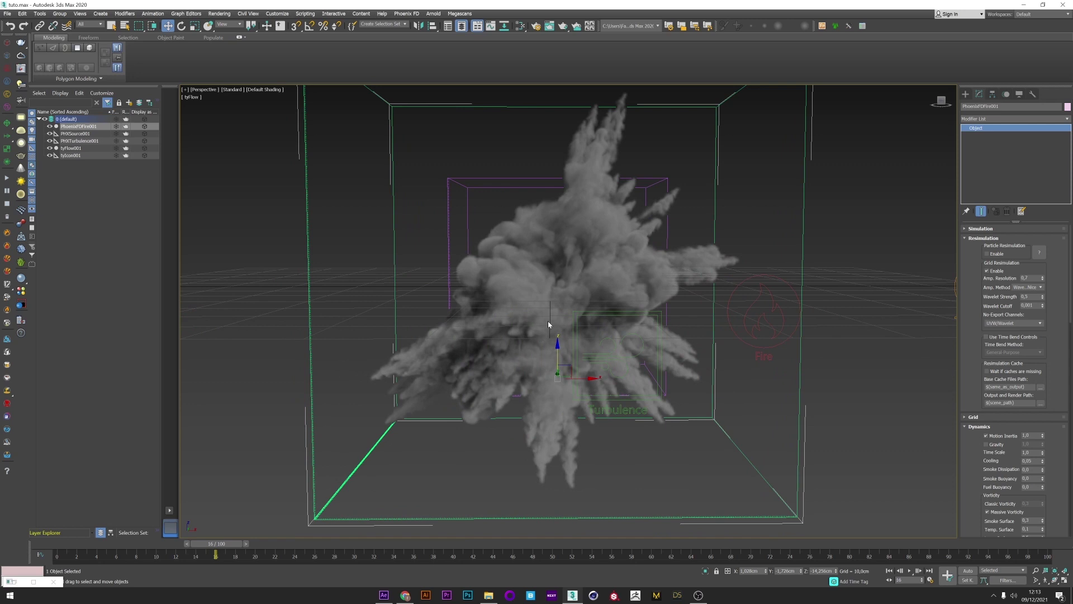
- Create a V-Ray camera with a target facing the explosion
{"action": "left_click", "coordinate": [23, 96]}
{"action": "left_click", "coordinate": [561, 331]}
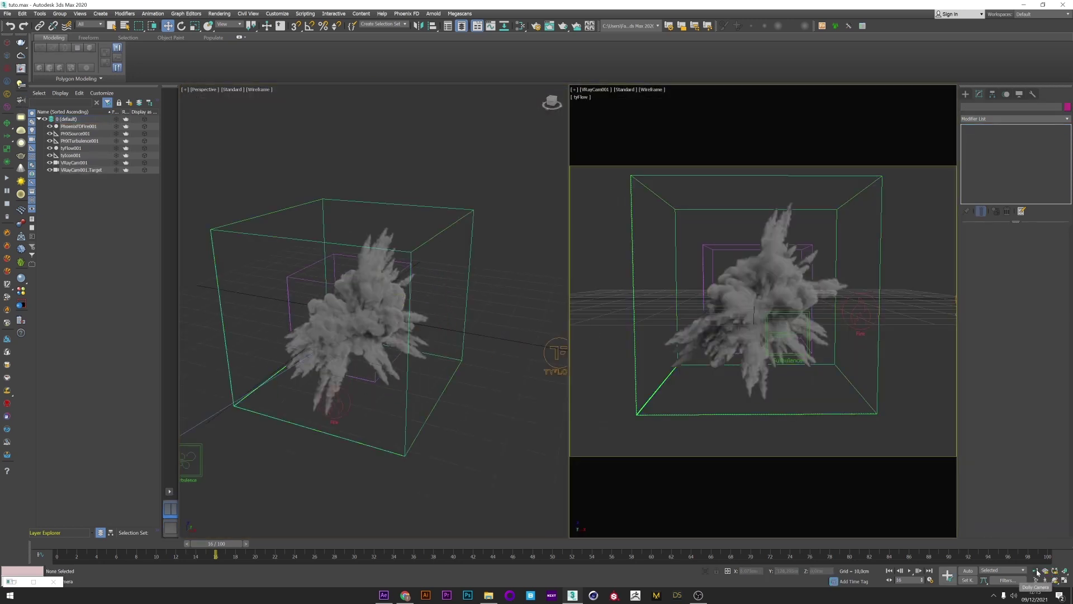
- Set the render output width to 1000 with an image aspect of 0,87, and frame the explosion closely in the camera view
{"action": "key", "text": "F10"}
{"action": "double_click", "coordinate": [353, 293]}
{"action": "type", "text": "1000"}
{"action": "left_click_drag", "start_coordinate": [362, 302], "coordinate": [362, 282]}
{"action": "middle_click_drag", "start_coordinate": [790, 425], "coordinate": [790, 374], "text": "ctrl+alt"}
{"action": "left_click_drag", "start_coordinate": [790, 374], "coordinate": [801, 364]}
{"action": "left_click", "coordinate": [438, 113]}
- Create a V-Ray plane light above the Phoenix simulator, pointing down at the explosion
{"action": "left_click", "coordinate": [965, 94]}
{"action": "left_click", "coordinate": [984, 106]}
{"action": "left_click", "coordinate": [997, 144]}
{"action": "left_click_drag", "start_coordinate": [369, 395], "coordinate": [378, 228]}
{"action": "left_click", "coordinate": [622, 246]}
{"action": "left_click", "coordinate": [460, 121]}
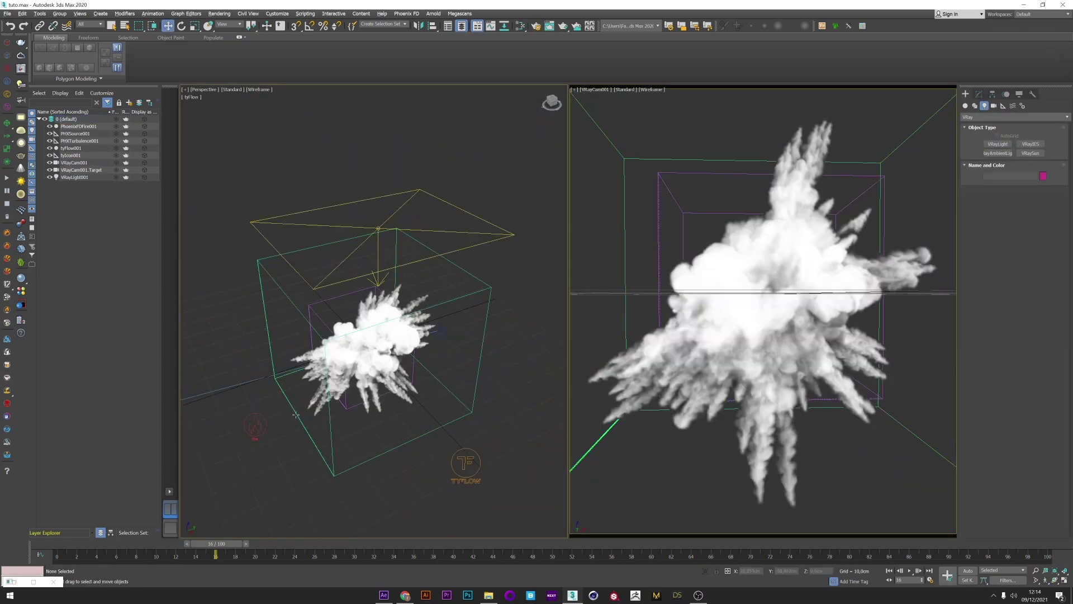
{"action": "middle_click_drag", "start_coordinate": [303, 423], "coordinate": [363, 394], "text": "alt"}
- Choose V-Ray GPU 5 as the renderer and set its global light evaluation to full light evaluation
{"action": "key", "text": "F10"}
{"action": "key", "text": "F10"}
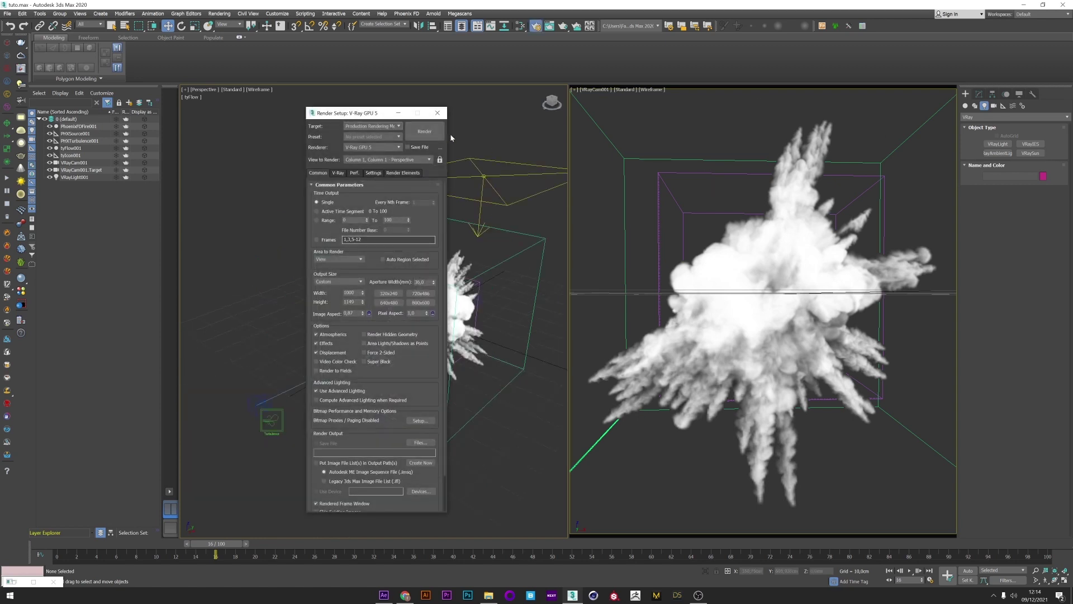
{"action": "left_click", "coordinate": [372, 147]}
{"action": "left_click", "coordinate": [364, 190]}
{"action": "left_click", "coordinate": [339, 173]}
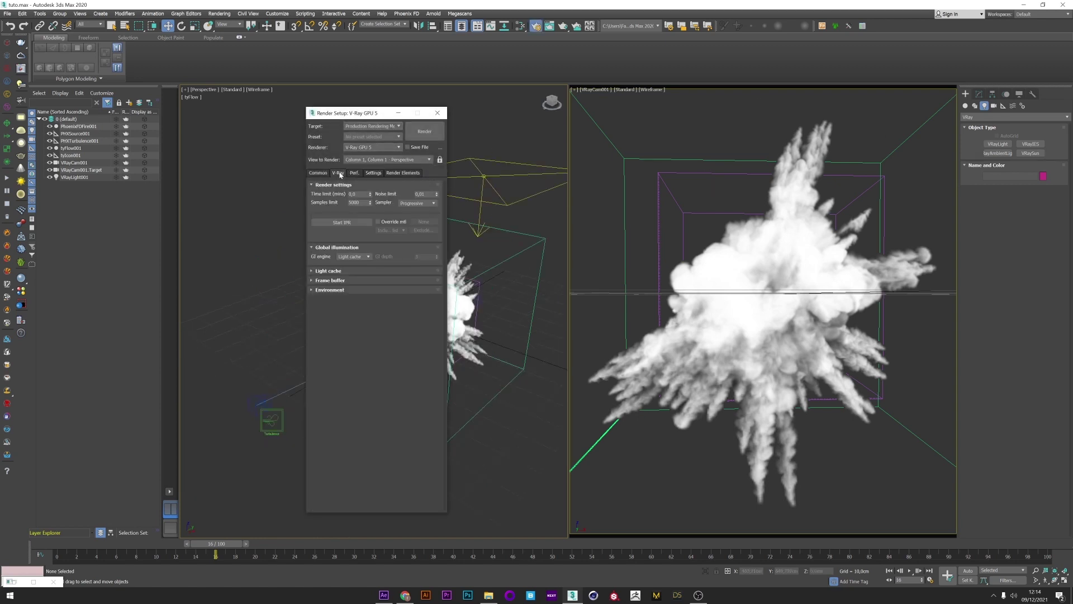
{"action": "left_click", "coordinate": [358, 174]}
{"action": "left_click", "coordinate": [373, 174]}
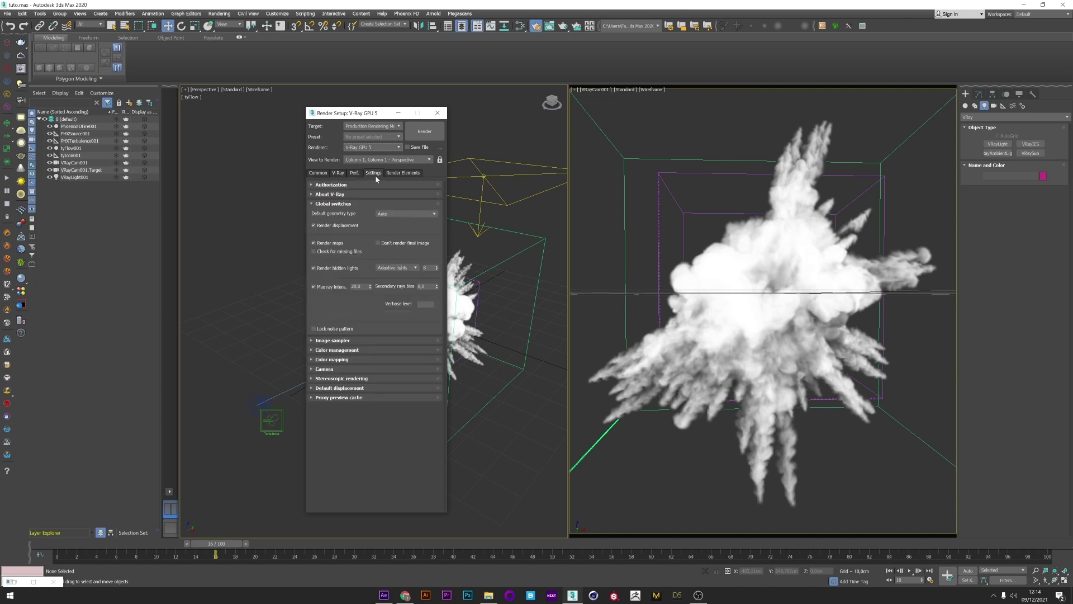
{"action": "left_click", "coordinate": [392, 269]}
{"action": "left_click", "coordinate": [387, 277]}
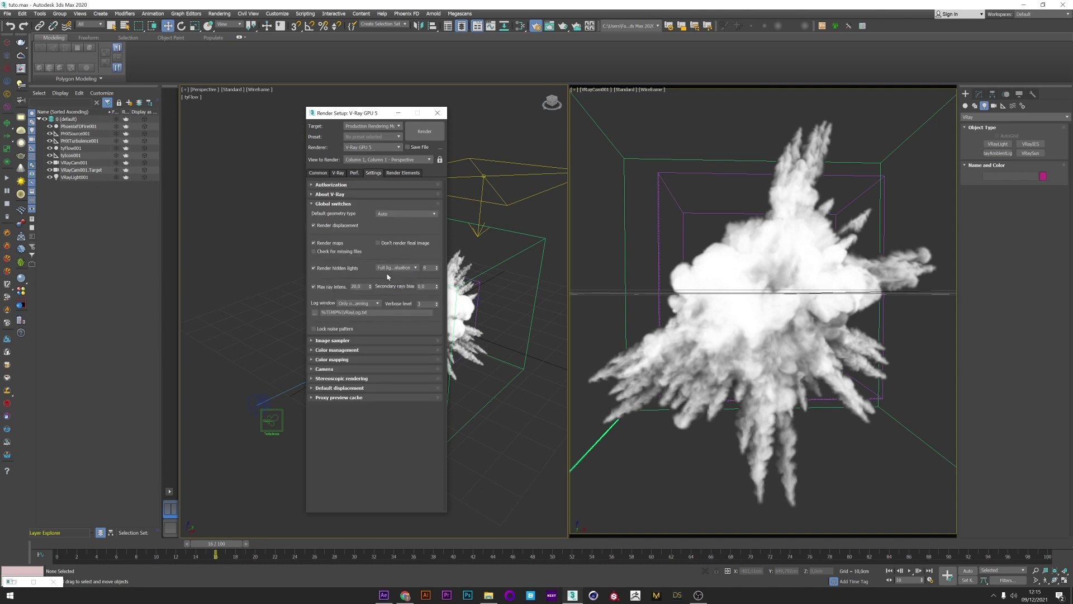
- Start rendering in the V-Ray Frame Buffer and dolly the V-Ray camera closer to the explosion
{"action": "left_click", "coordinate": [21, 71]}
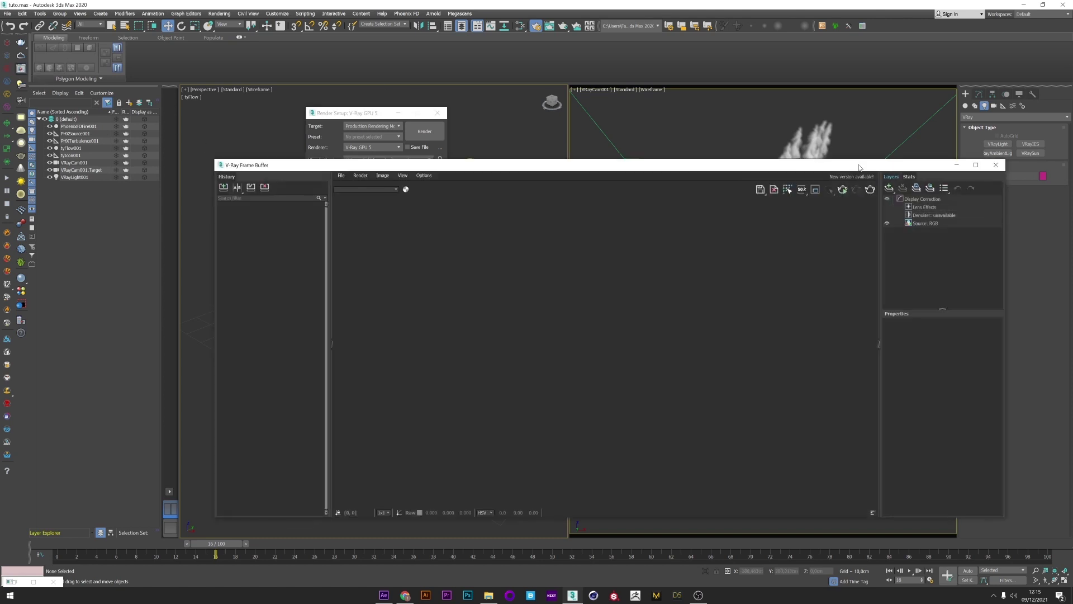
{"action": "left_click_drag", "start_coordinate": [858, 165], "coordinate": [723, 109]}
{"action": "left_click", "coordinate": [735, 133]}
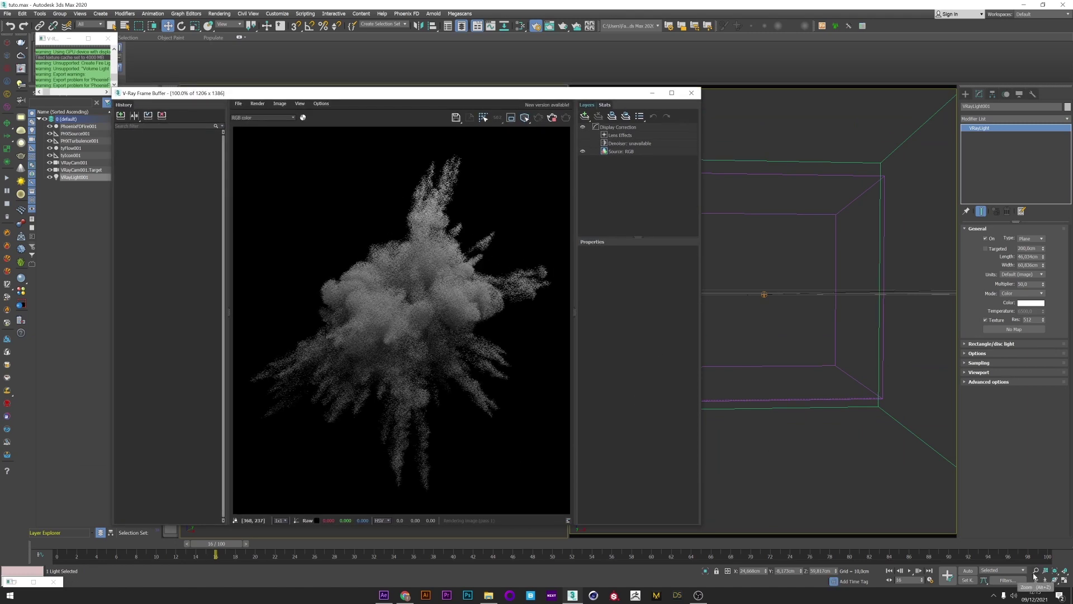
{"action": "left_click", "coordinate": [788, 339]}
{"action": "left_click_drag", "start_coordinate": [787, 339], "coordinate": [788, 331]}
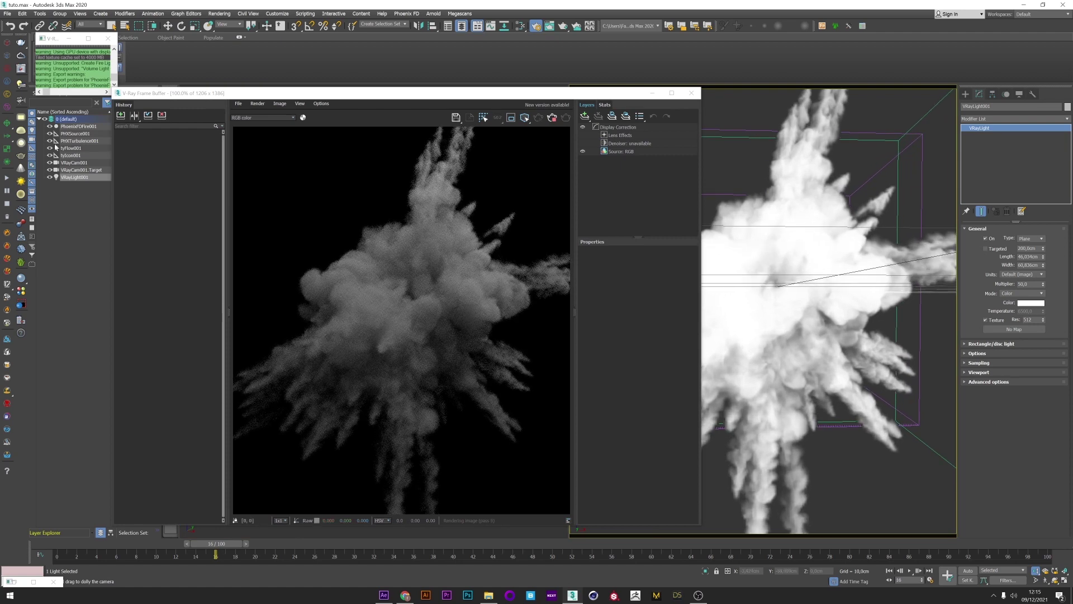
- Open the Phoenix simulator's volumetric render settings and set the constant smoke colour to light blue
{"action": "left_click", "coordinate": [84, 128]}
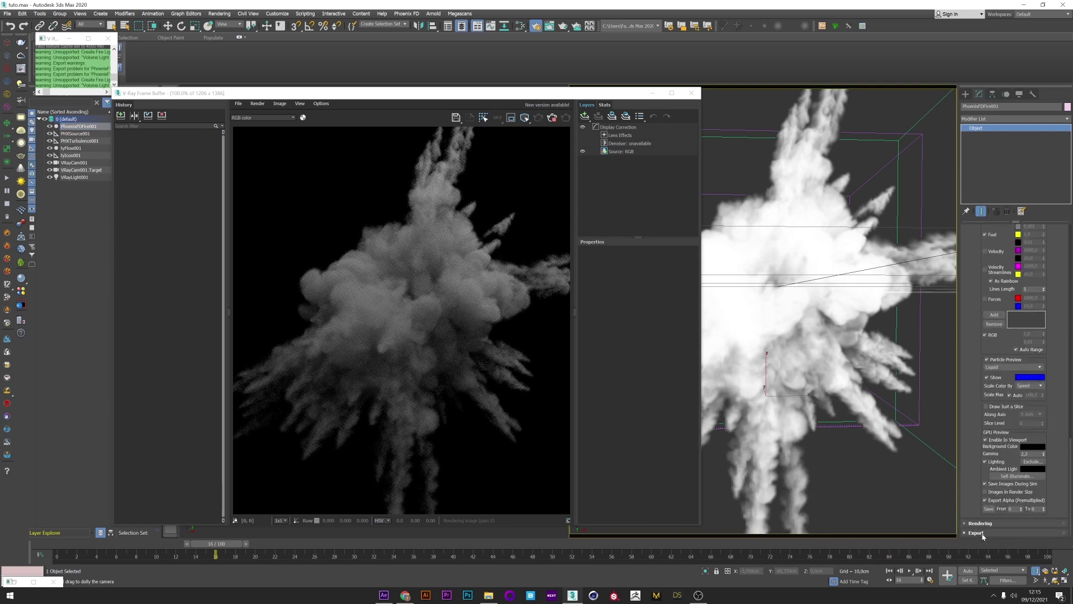
{"action": "left_click", "coordinate": [981, 524]}
{"action": "left_click", "coordinate": [1016, 341]}
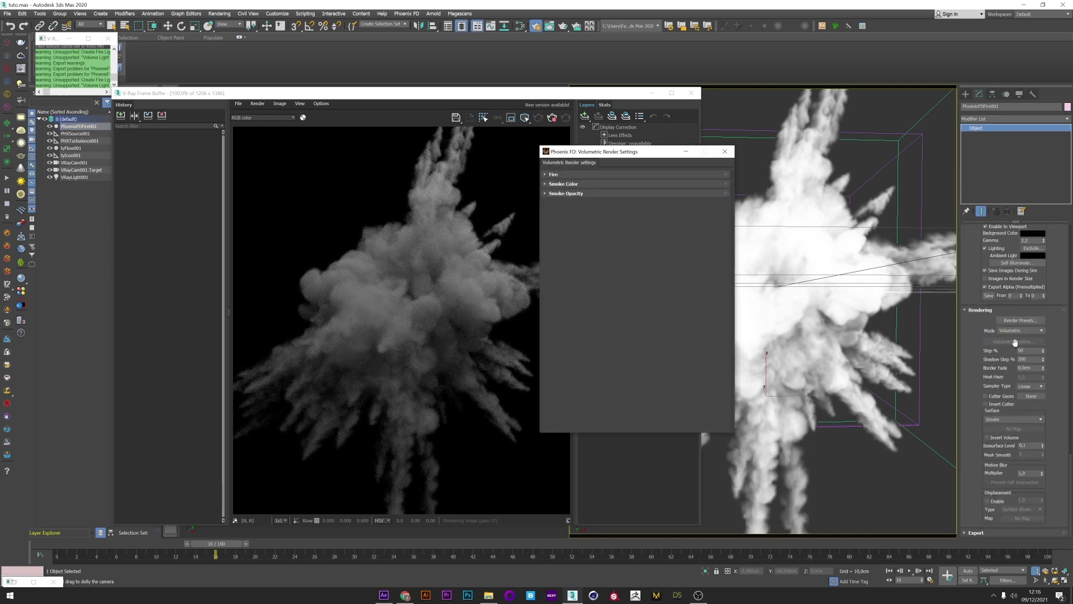
{"action": "left_click_drag", "start_coordinate": [626, 151], "coordinate": [818, 182]}
{"action": "left_click", "coordinate": [760, 217]}
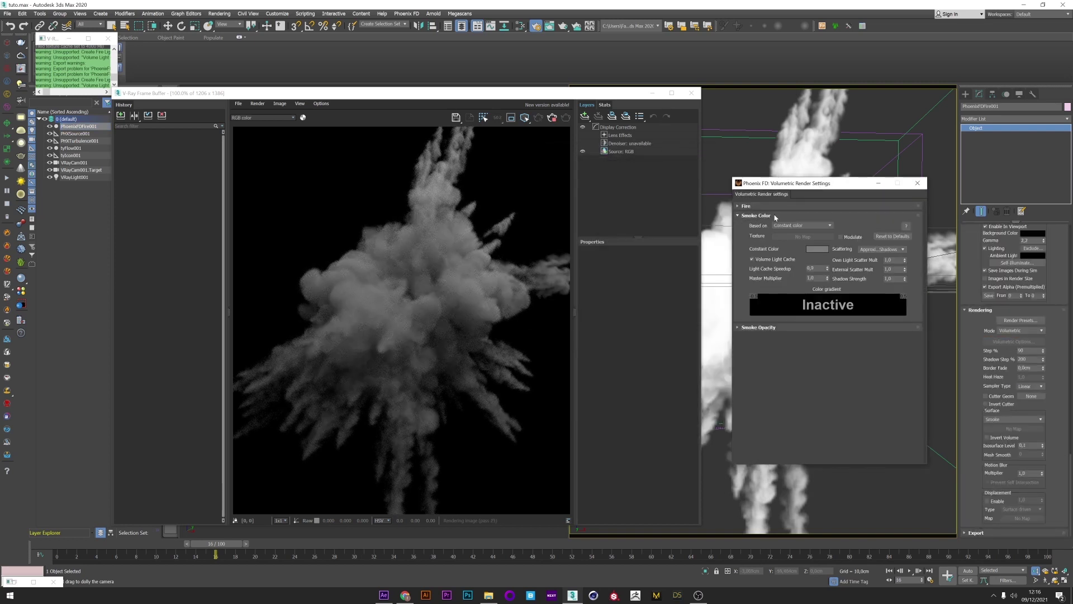
{"action": "left_click", "coordinate": [820, 251]}
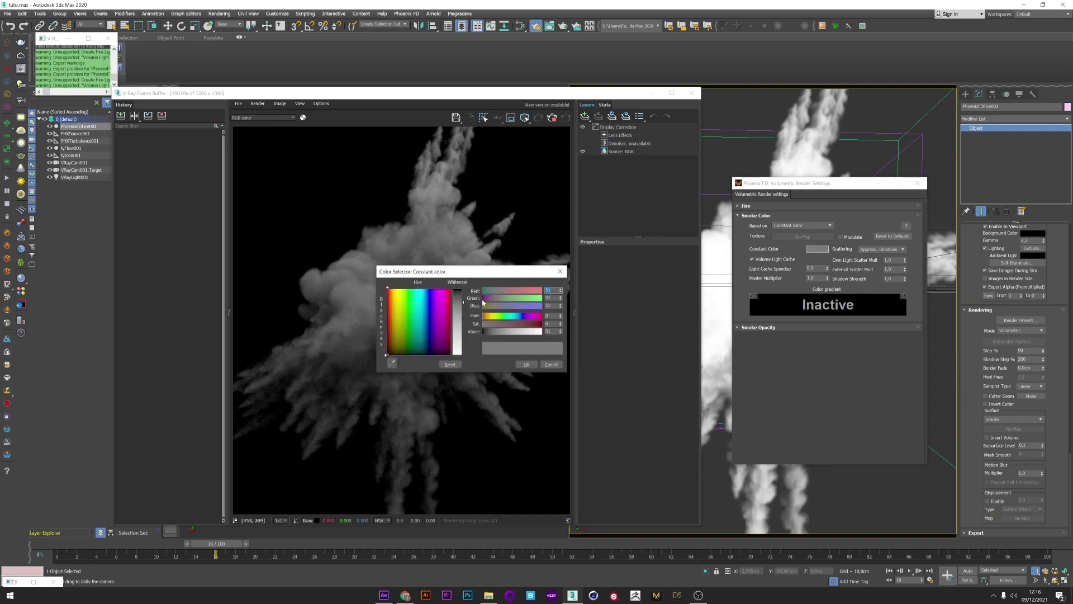
{"action": "left_click", "coordinate": [419, 293]}
{"action": "left_click_drag", "start_coordinate": [465, 324], "coordinate": [466, 305]}
{"action": "left_click", "coordinate": [525, 364]}
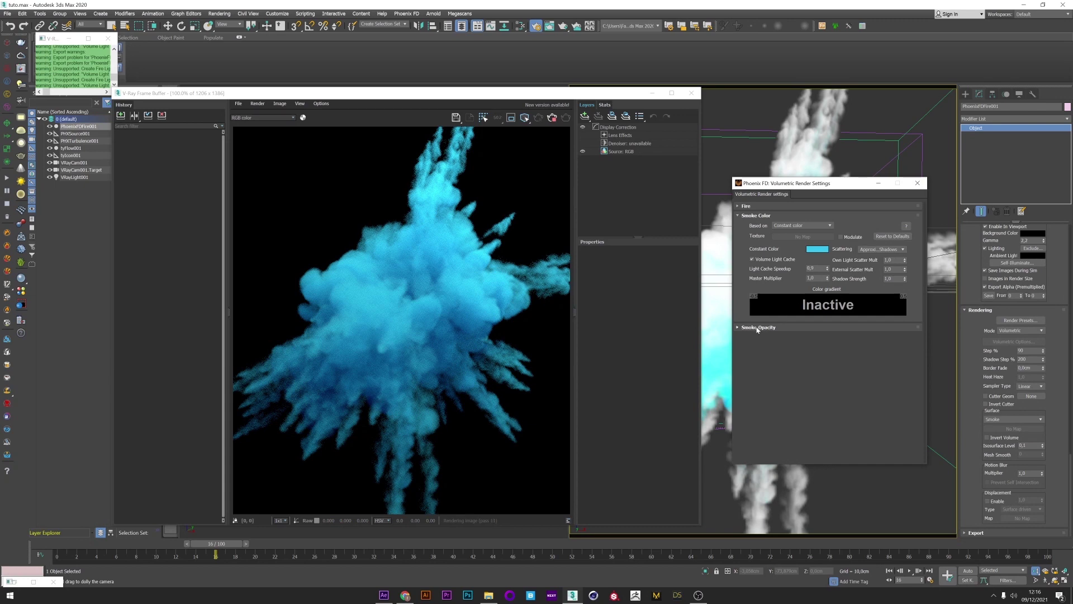
- Base the smoke colour on the RGB channel and check the RGB colour emitted by the Phoenix source
{"action": "left_click", "coordinate": [807, 227]}
{"action": "left_click", "coordinate": [785, 264]}
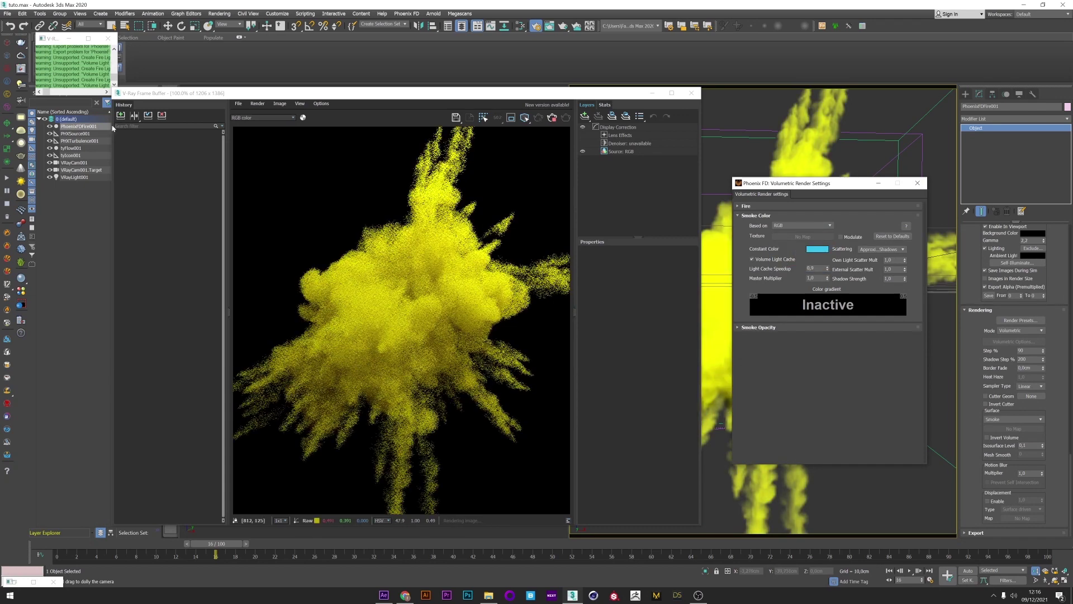
{"action": "left_click", "coordinate": [75, 134]}
{"action": "scroll", "coordinate": [1023, 336], "scroll_direction": "down", "scroll_amount": 10}
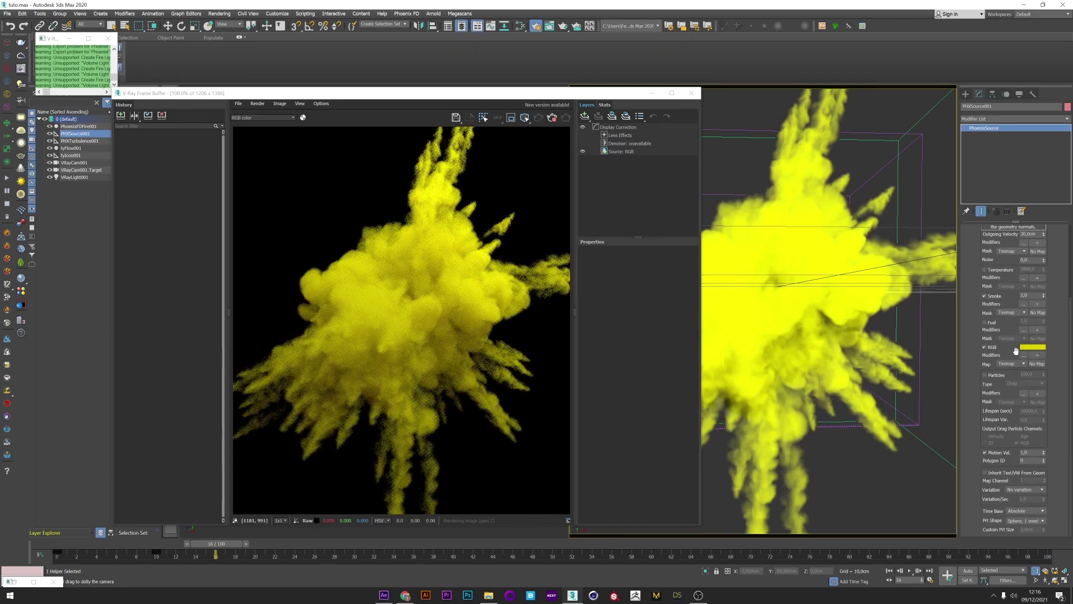
{"action": "left_click", "coordinate": [81, 126]}
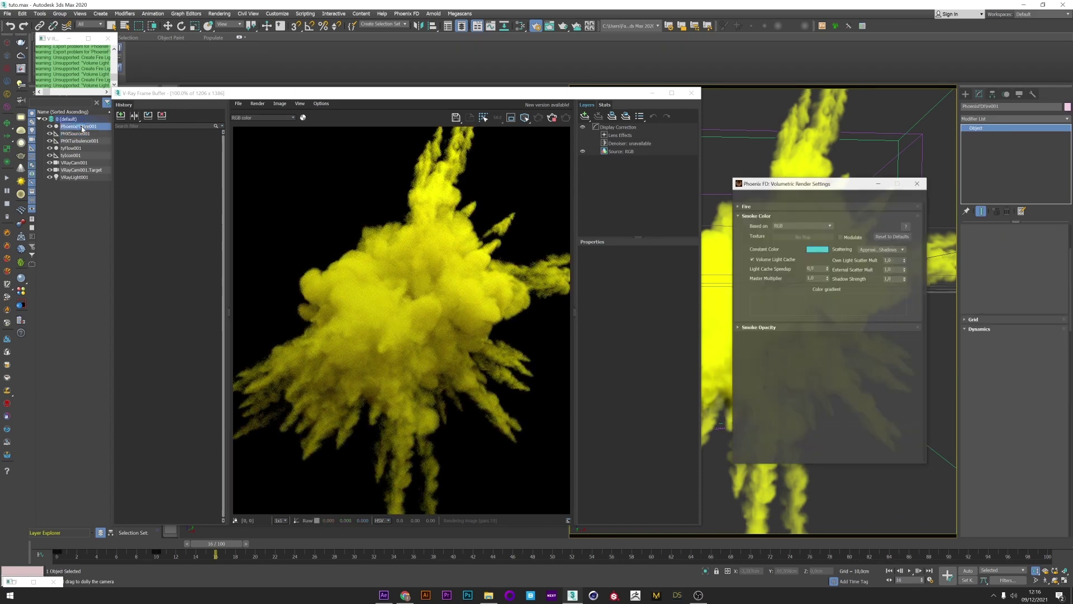
- Set the simple smoke opacity to 0,4 and the external scatter multiplier to 0,8 in the volumetric render settings
{"action": "double_click", "coordinate": [811, 328]}
{"action": "type", "text": "1"}
{"action": "key", "text": "Return"}
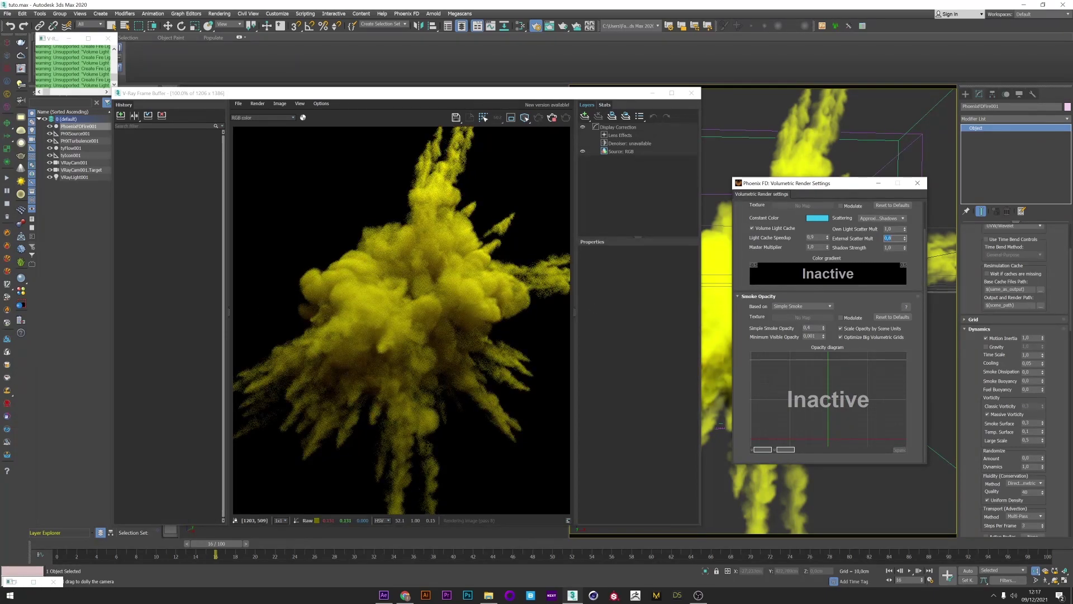
- Set the constant smoke colour of the Phoenix simulator to a dark crimson pink
{"action": "scroll", "coordinate": [923, 314], "scroll_direction": "up", "scroll_amount": 1}
{"action": "left_click", "coordinate": [794, 226]}
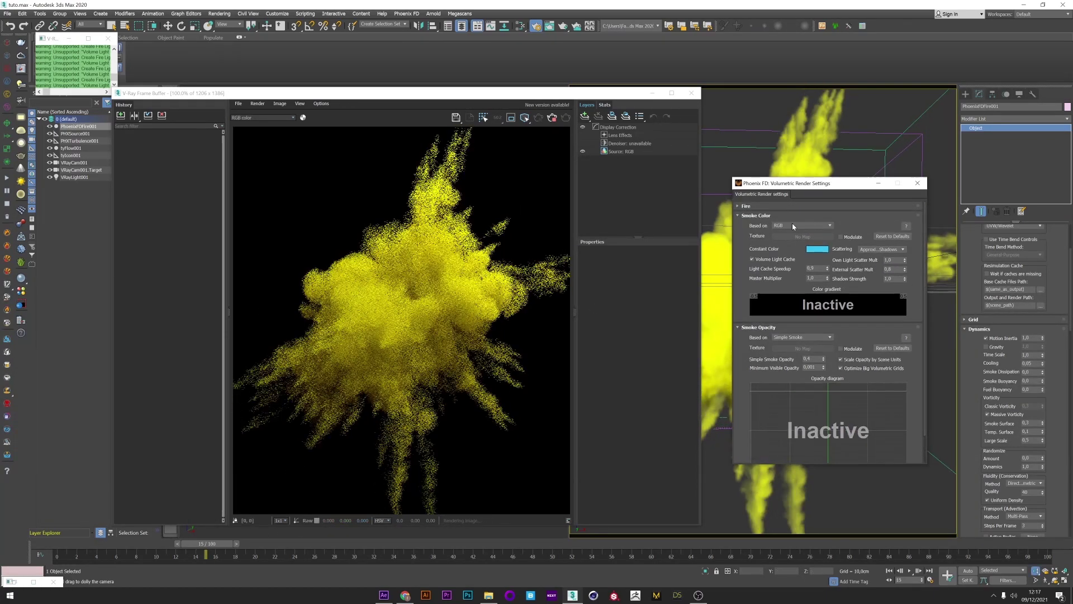
{"action": "left_click", "coordinate": [777, 234]}
{"action": "left_click", "coordinate": [818, 249]}
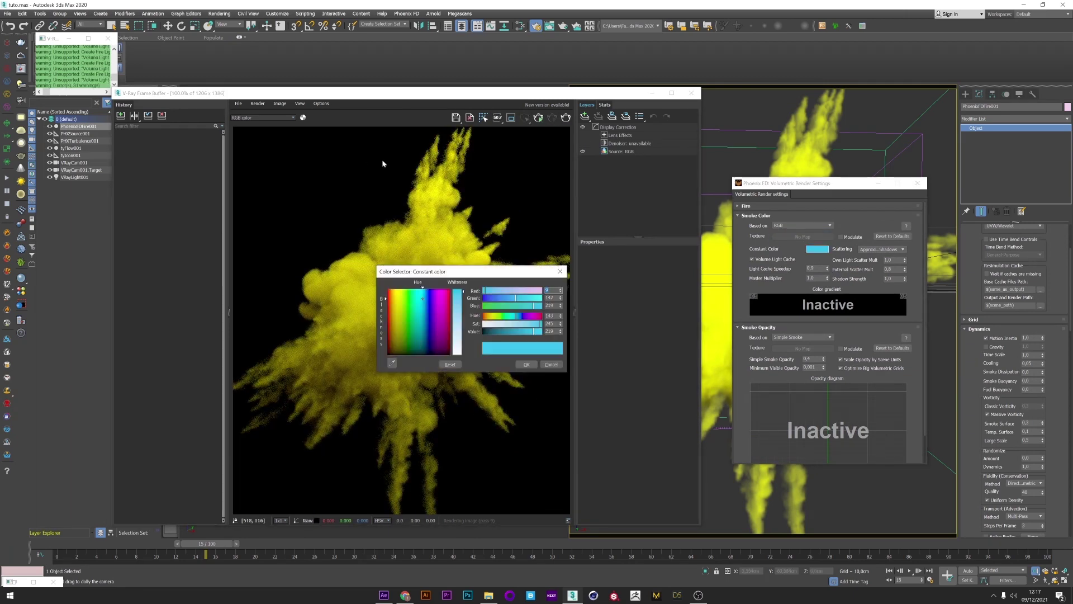
{"action": "left_click_drag", "start_coordinate": [426, 287], "coordinate": [448, 288]}
{"action": "left_click_drag", "start_coordinate": [521, 332], "coordinate": [507, 331]}
{"action": "left_click", "coordinate": [527, 364]}
- Start a new render and base the smoke colour on the constant colour instead of RGB
{"action": "left_click", "coordinate": [566, 117]}
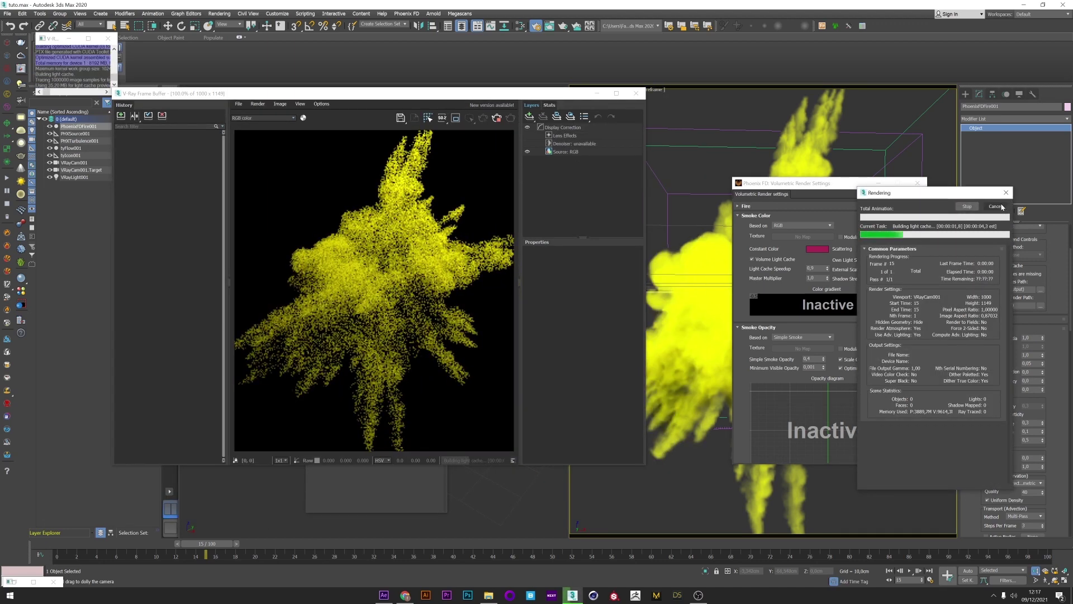
{"action": "left_click", "coordinate": [801, 225]}
{"action": "left_click", "coordinate": [788, 259]}
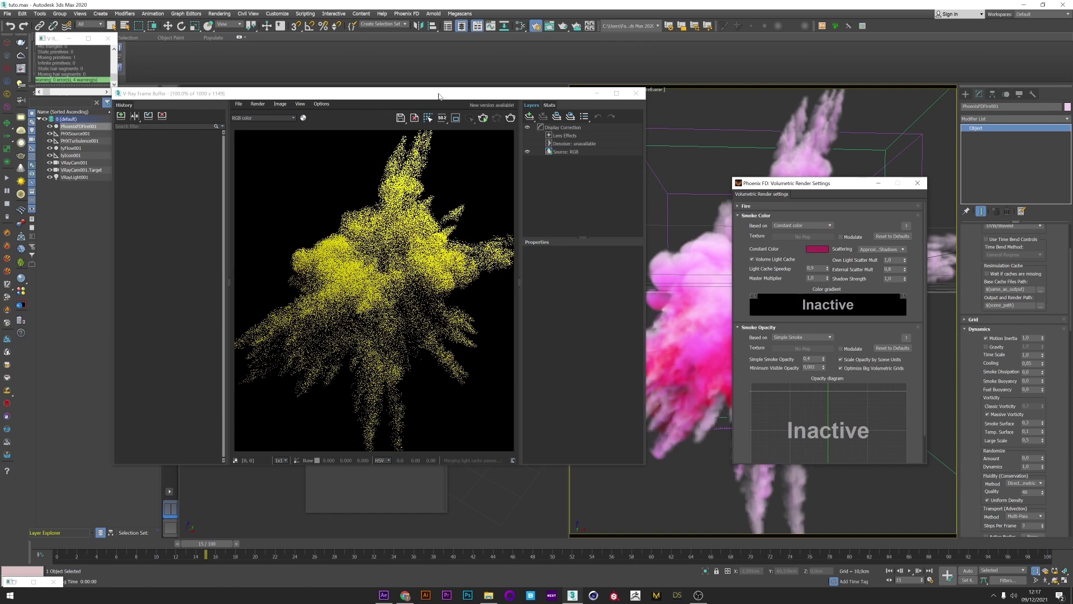
- Re-render the crimson smoke explosion with the V-Ray light and open the Filmic tonemap layer's properties
{"action": "left_click", "coordinate": [74, 177]}
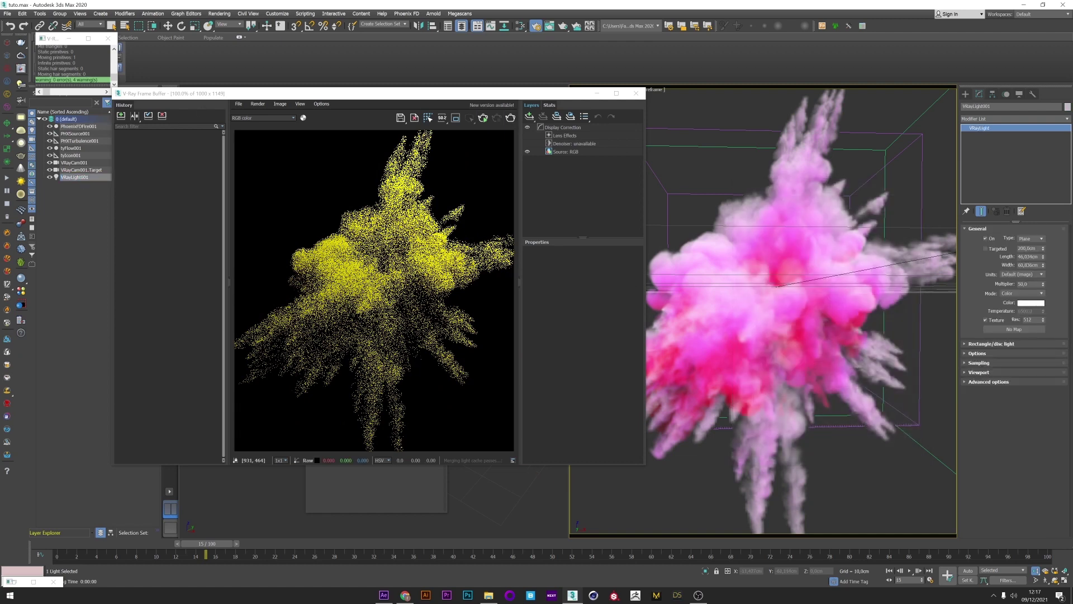
{"action": "left_click", "coordinate": [511, 118]}
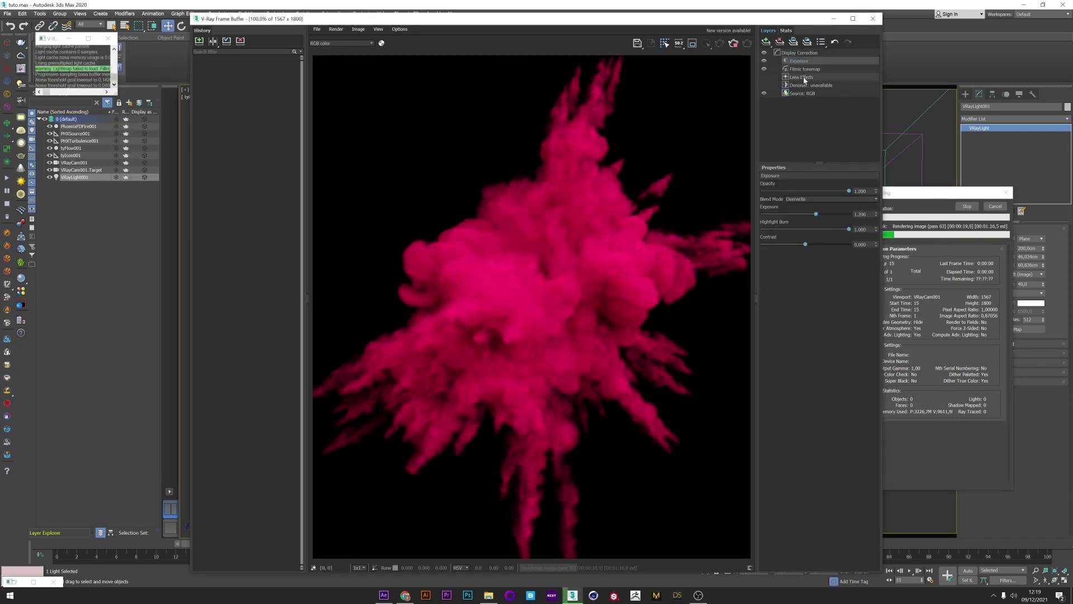
{"action": "left_click", "coordinate": [805, 69]}
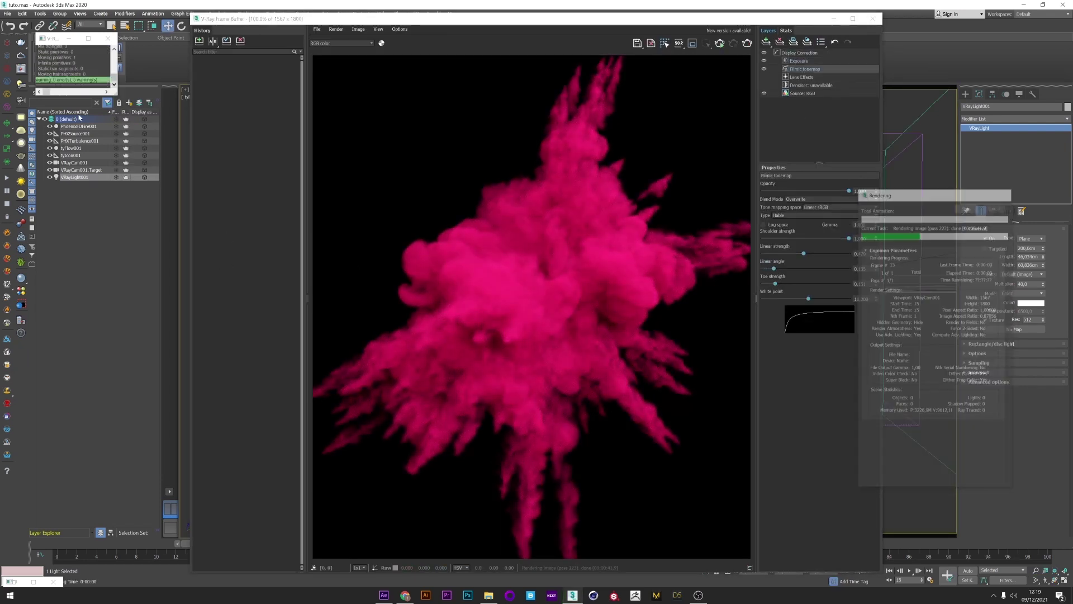
- Set the Phoenix smoke's external scatter multiplier to 0,45, re-render the frame, and select the Exposure correction layer
{"action": "left_click", "coordinate": [78, 125]}
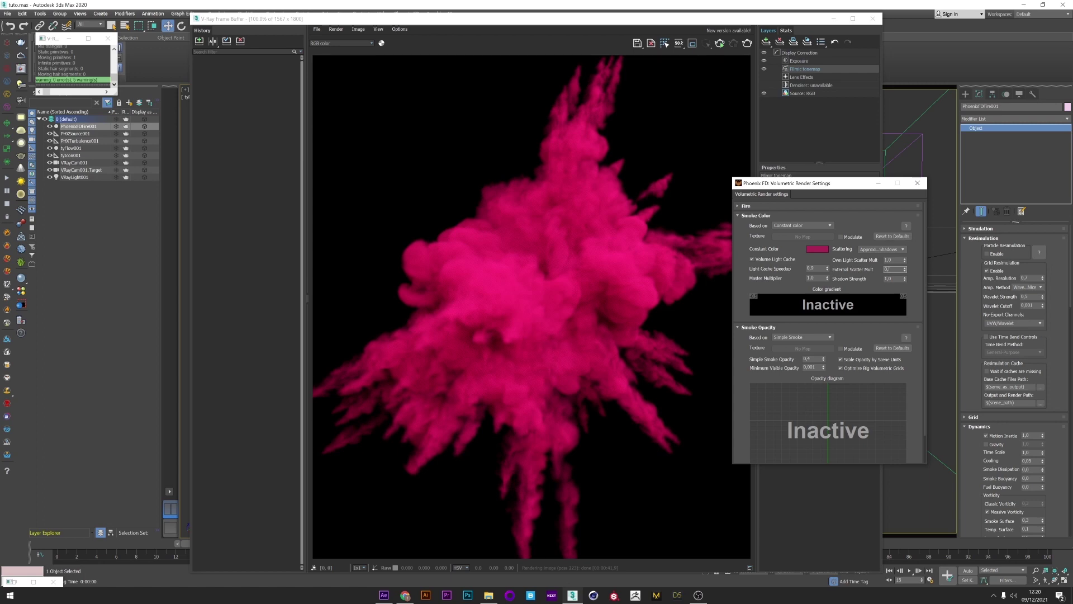
{"action": "type", "text": "0,5"}
{"action": "key", "text": "Return"}
{"action": "left_click", "coordinate": [747, 43]}
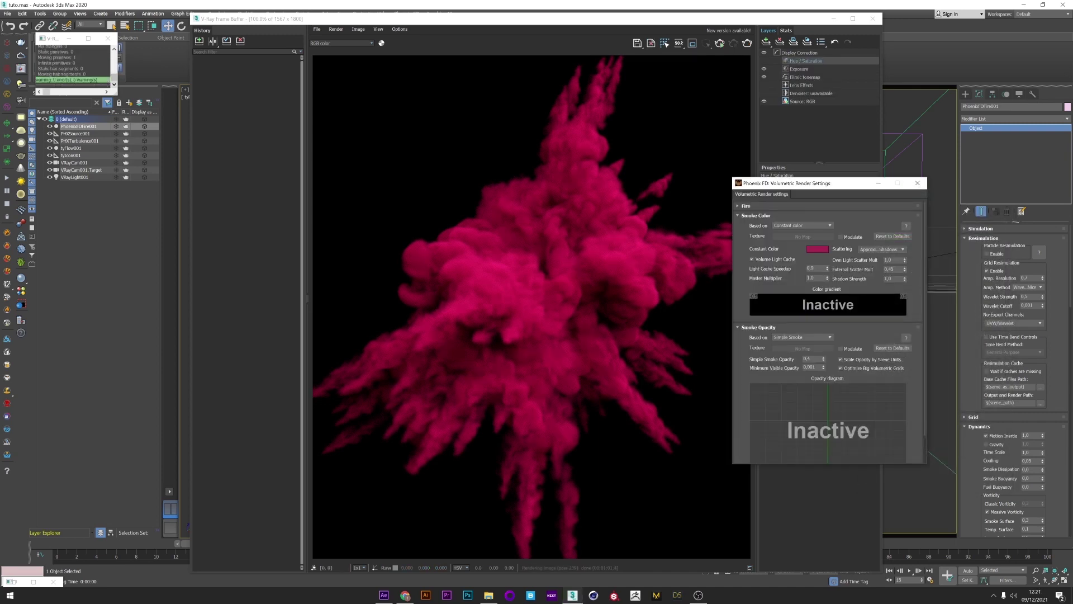
{"action": "left_click", "coordinate": [748, 43]}
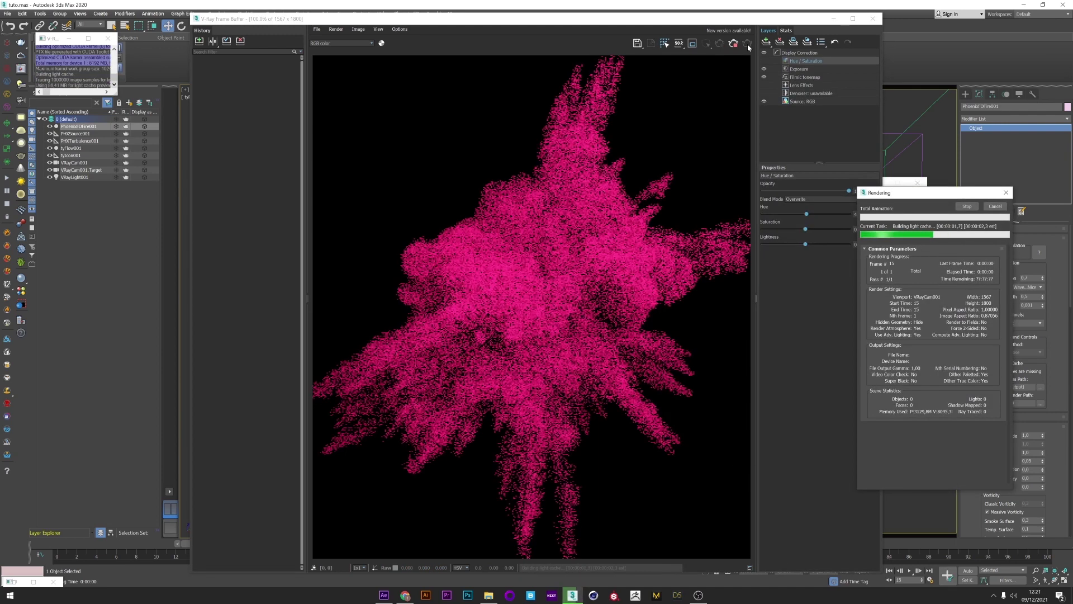
{"action": "left_click", "coordinate": [799, 69]}
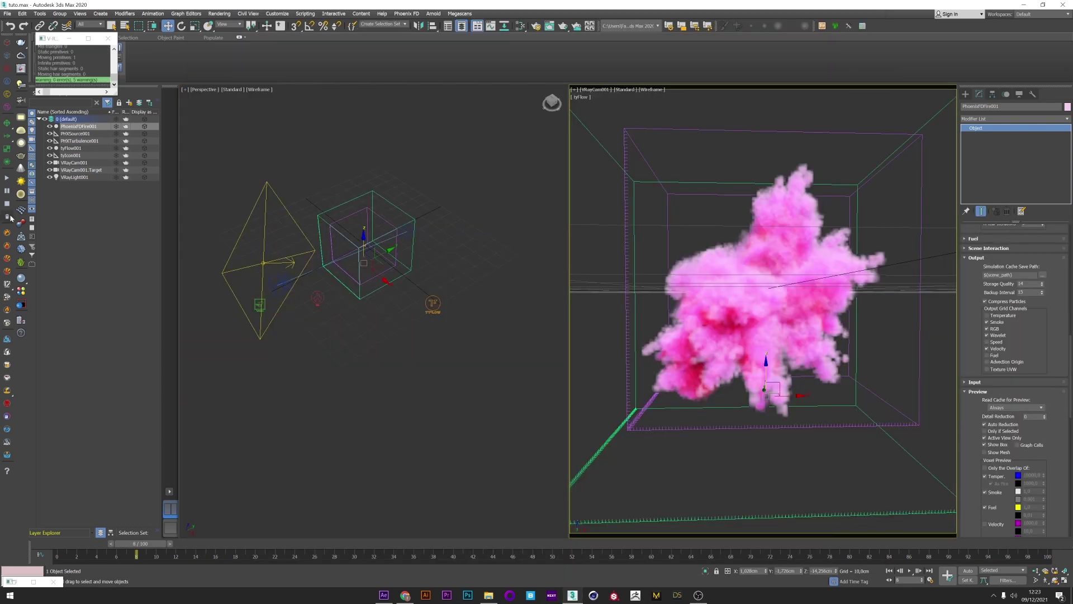
- Delete the cached simulation of the Phoenix simulator
{"action": "left_click", "coordinate": [11, 218]}
{"action": "left_click", "coordinate": [618, 321]}
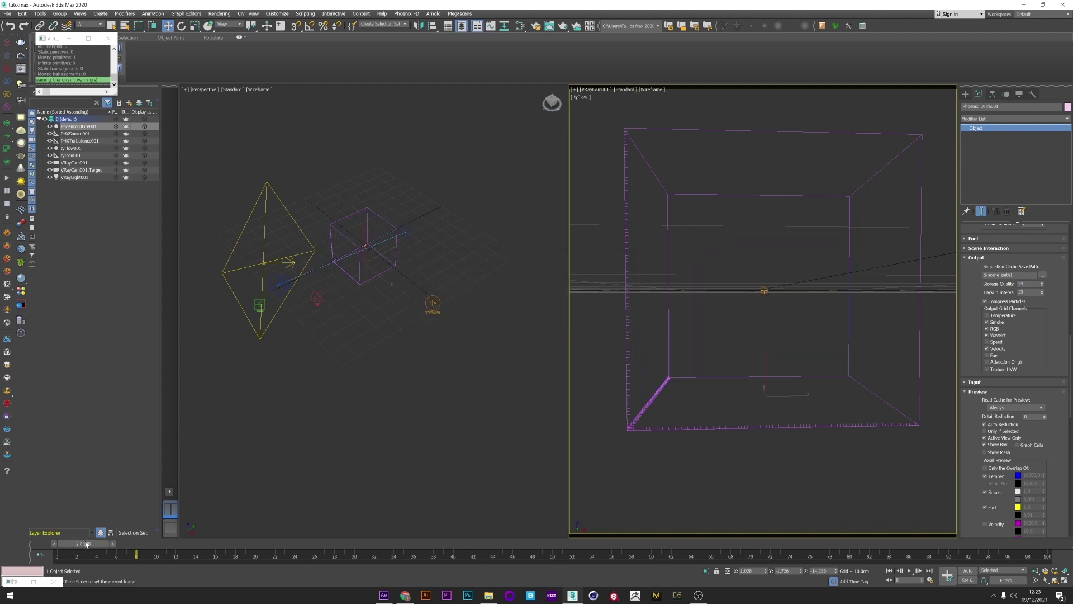
- Re-enable the Display operators in Event_001 and Event_002 of tyFlow001 and scrub the timeline to frame 12
{"action": "left_click", "coordinate": [79, 148]}
{"action": "left_click", "coordinate": [1009, 248]}
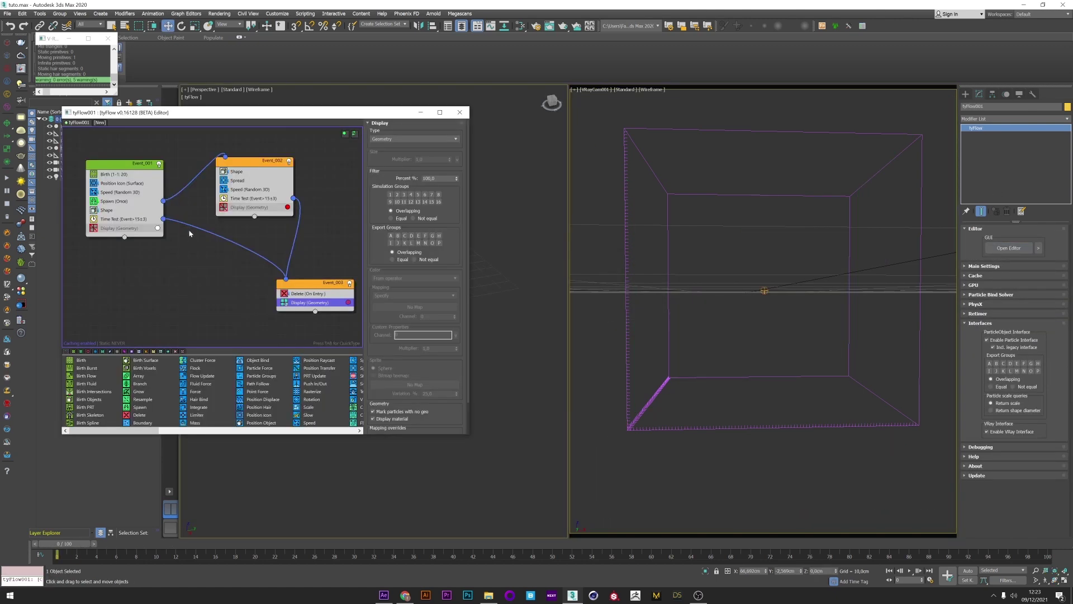
{"action": "left_click", "coordinate": [93, 228]}
{"action": "left_click", "coordinate": [224, 207]}
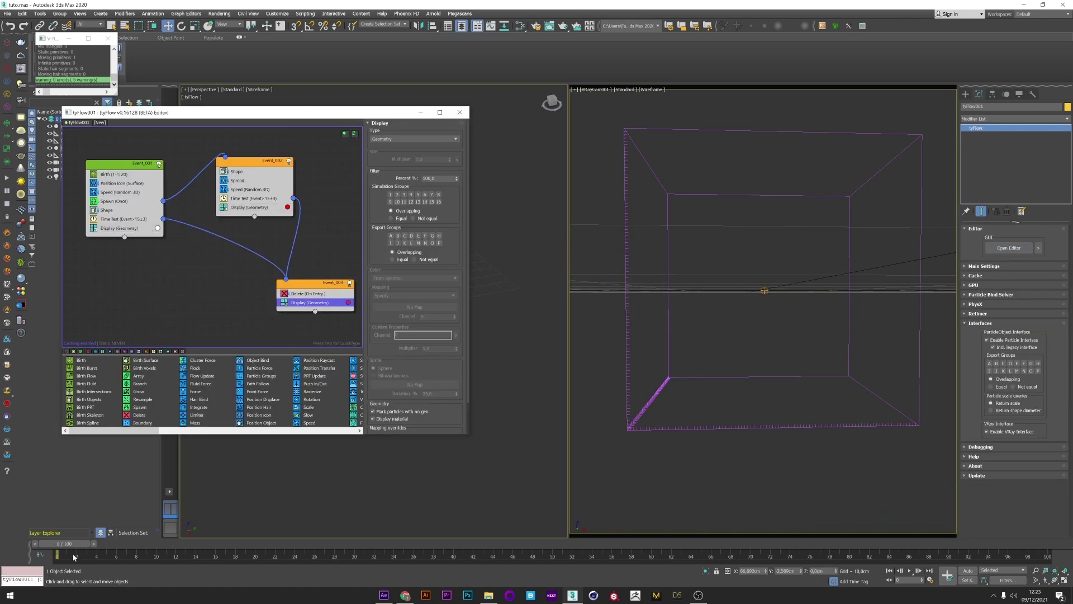
{"action": "mouse_move", "coordinate": [60, 545]}
{"action": "left_mouse_down"}
{"action": "mouse_move", "coordinate": [136, 547]}
{"action": "mouse_move", "coordinate": [95, 565]}
{"action": "mouse_move", "coordinate": [237, 566]}
{"action": "left_mouse_up"}
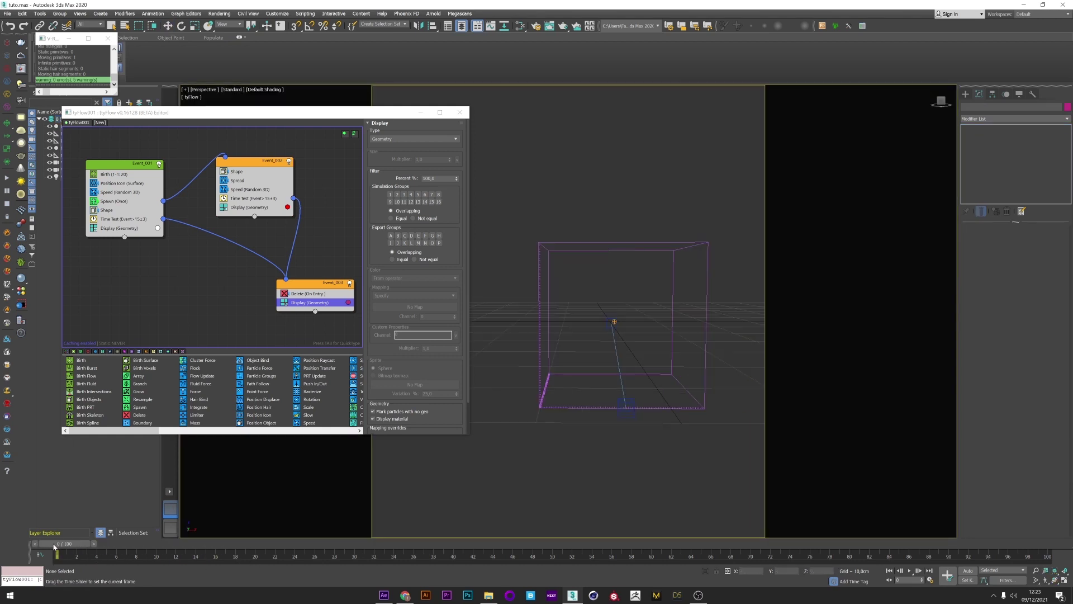
{"action": "left_click_drag", "start_coordinate": [56, 546], "coordinate": [179, 517]}
- Set the display colours of Event_002 and Event_003 in tyFlow001 to white
{"action": "left_click", "coordinate": [287, 207]}
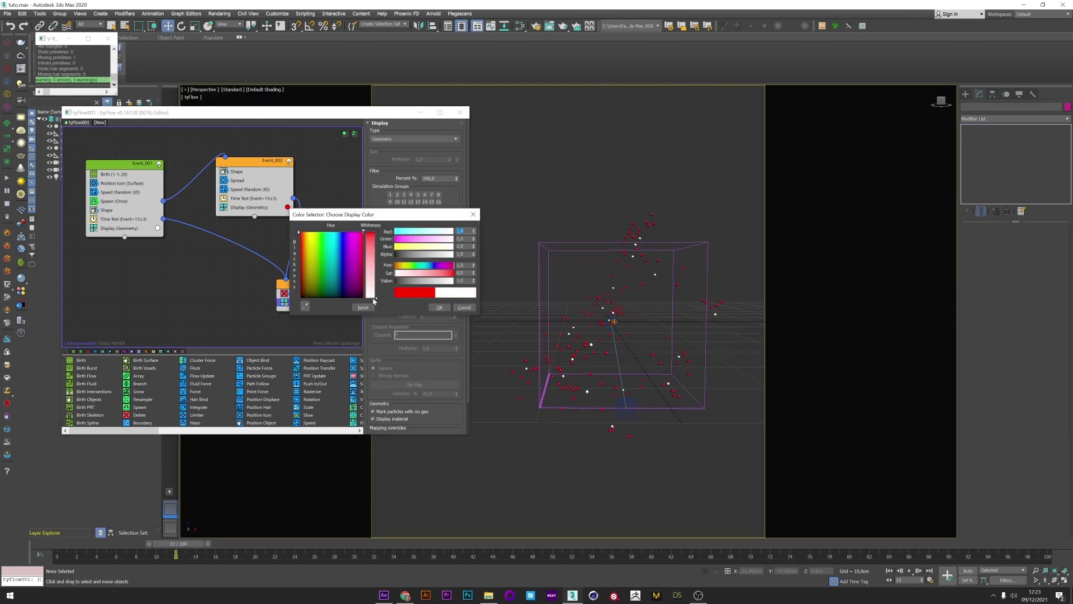
{"action": "left_click", "coordinate": [439, 307]}
{"action": "left_click", "coordinate": [348, 302]}
{"action": "left_click_drag", "start_coordinate": [431, 326], "coordinate": [430, 390]}
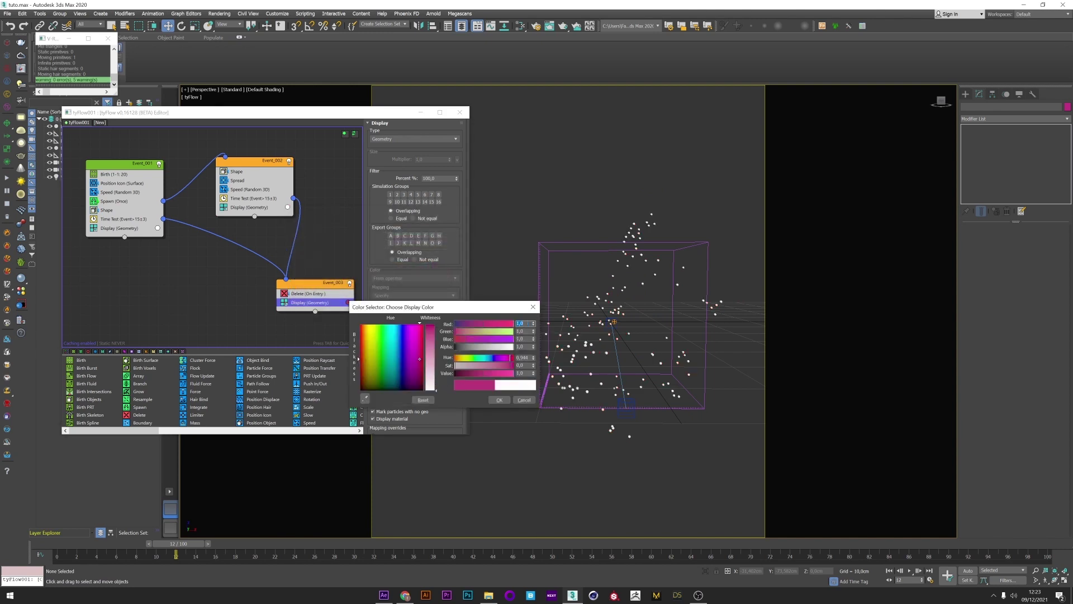
{"action": "left_click", "coordinate": [500, 400]}
- Create a second tyFlow and copy all events of tyFlow001 into it
{"action": "left_click_drag", "start_coordinate": [134, 113], "coordinate": [190, 130]}
{"action": "left_click", "coordinate": [156, 140]}
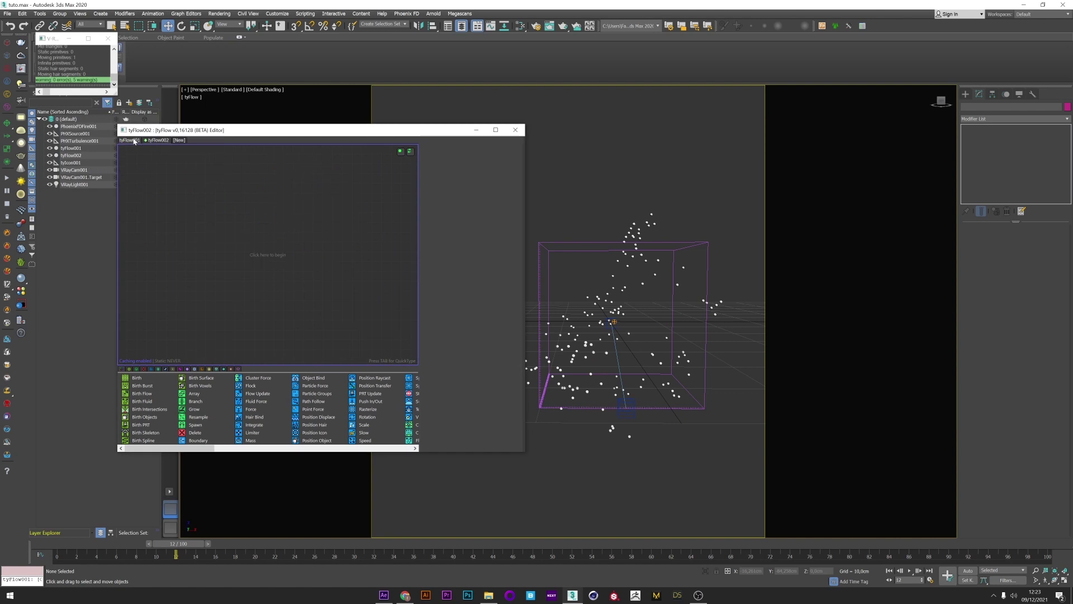
{"action": "left_click", "coordinate": [132, 140]}
{"action": "right_click", "coordinate": [177, 182]}
{"action": "left_click", "coordinate": [160, 140]}
{"action": "left_click", "coordinate": [160, 140]}
{"action": "right_click", "coordinate": [209, 191]}
{"action": "left_click", "coordinate": [210, 191]}
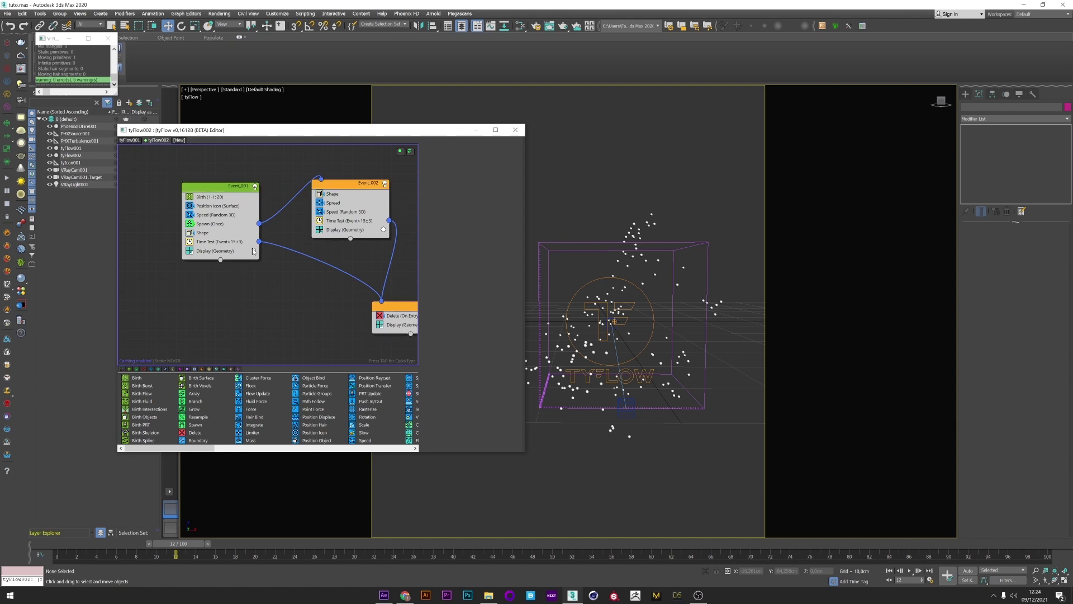
- Give the Display operators of the events in tyFlow002 a crimson display colour
{"action": "left_click", "coordinate": [254, 251]}
{"action": "left_click", "coordinate": [327, 284]}
{"action": "left_click", "coordinate": [339, 272]}
{"action": "left_click", "coordinate": [406, 346]}
{"action": "left_click", "coordinate": [236, 251]}
{"action": "left_click_drag", "start_coordinate": [234, 253], "coordinate": [391, 332], "text": "shift"}
{"action": "right_click", "coordinate": [332, 239]}
{"action": "left_click", "coordinate": [354, 304]}
{"action": "right_click", "coordinate": [390, 334]}
{"action": "left_click", "coordinate": [414, 401]}
- Change the seed of Event_001's Speed operator in tyFlow002 to 12262
{"action": "left_click", "coordinate": [214, 216]}
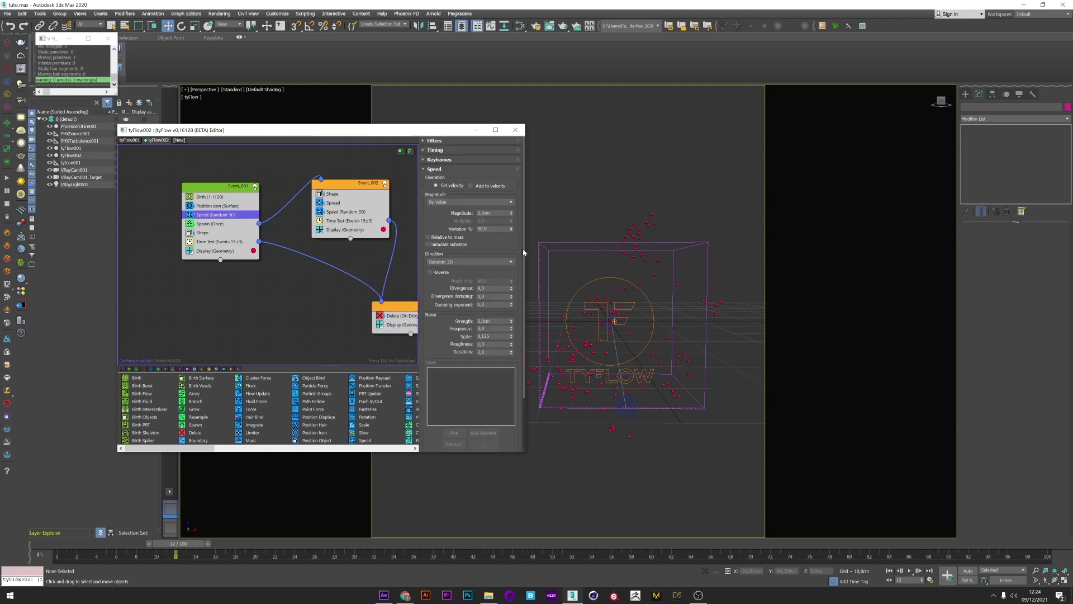
{"action": "left_click", "coordinate": [511, 432]}
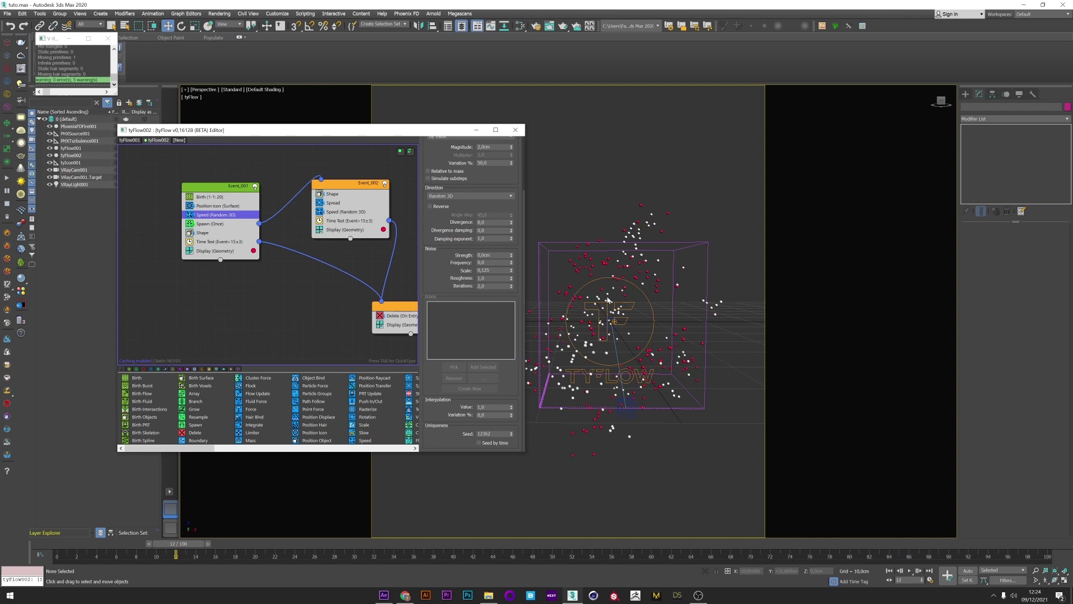
- Compare the Birth settings of both flows and set the Birth total of tyFlow001 to 10 particles
{"action": "left_click", "coordinate": [218, 197]}
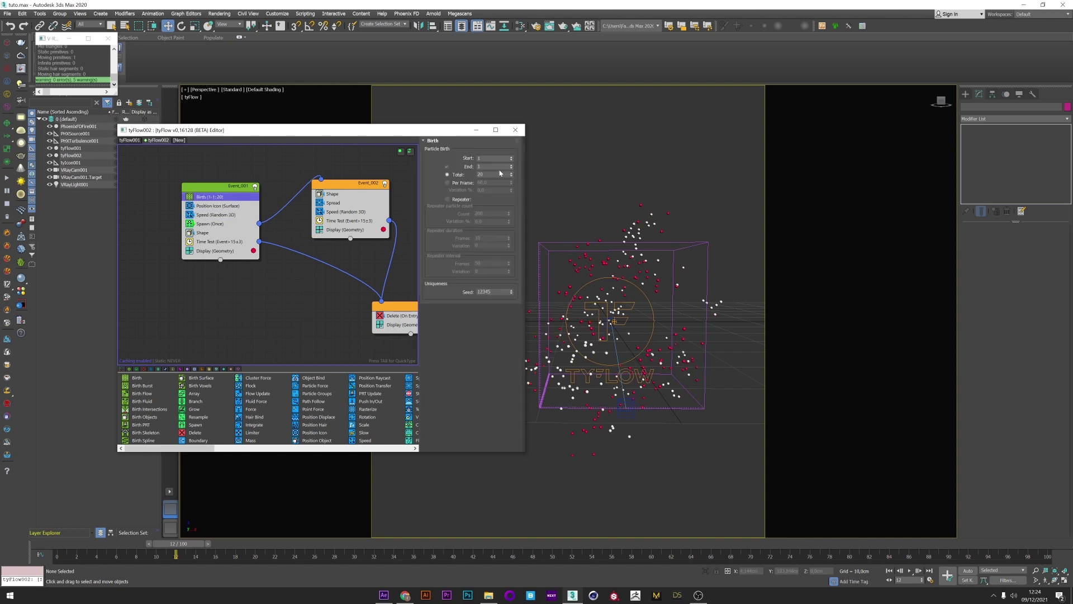
{"action": "left_click", "coordinate": [134, 140]}
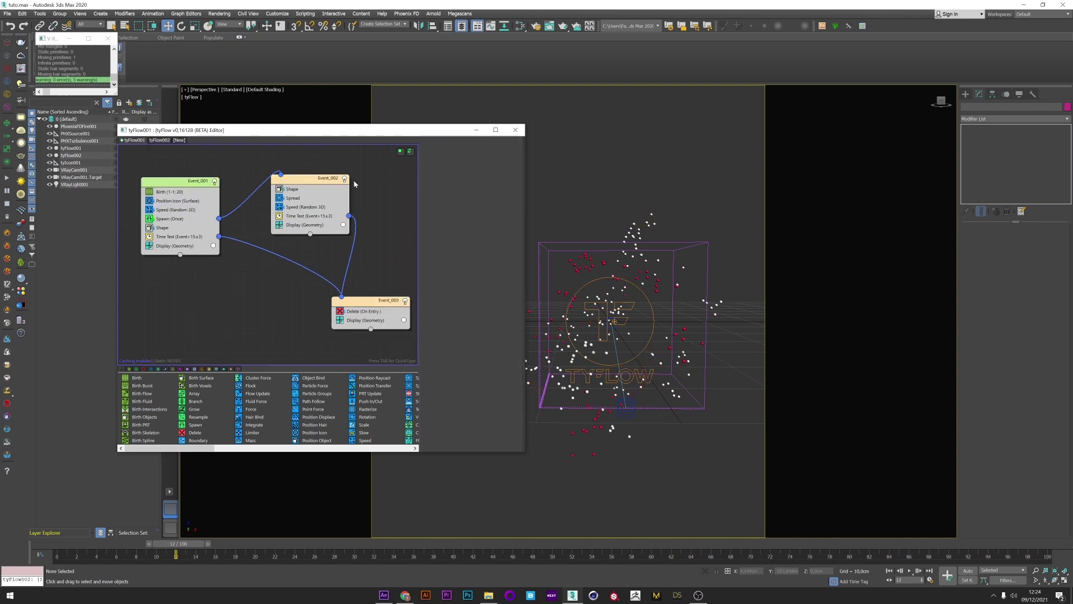
{"action": "left_click", "coordinate": [168, 192]}
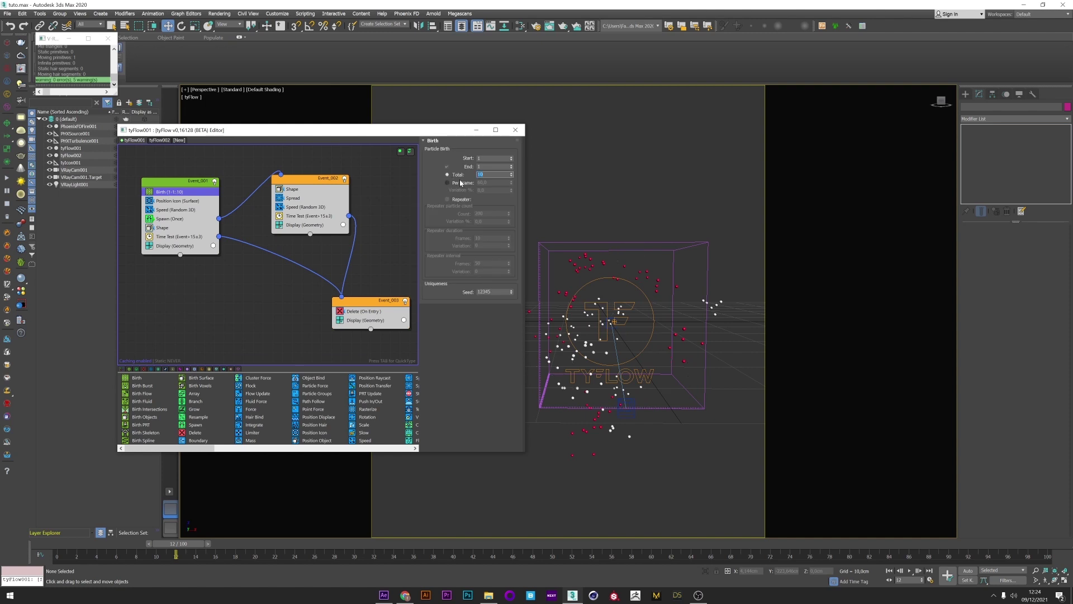
{"action": "left_click_drag", "start_coordinate": [168, 543], "coordinate": [193, 553]}
{"action": "key", "text": "w"}
- Enable the particle interface for tyFlow002
{"action": "left_click", "coordinate": [72, 155]}
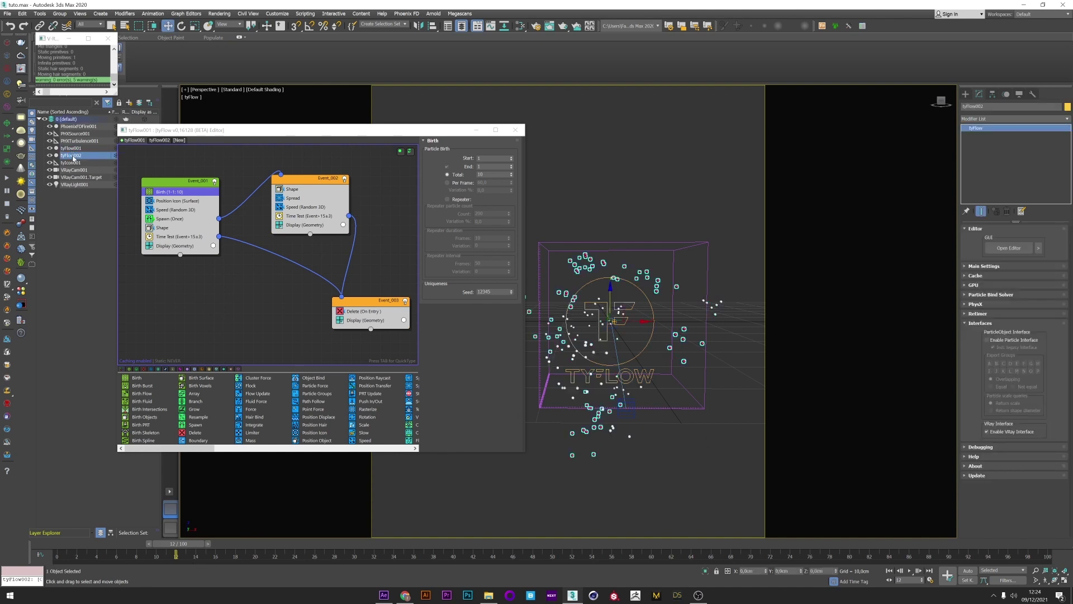
{"action": "left_click", "coordinate": [988, 340]}
{"action": "left_click", "coordinate": [982, 325]}
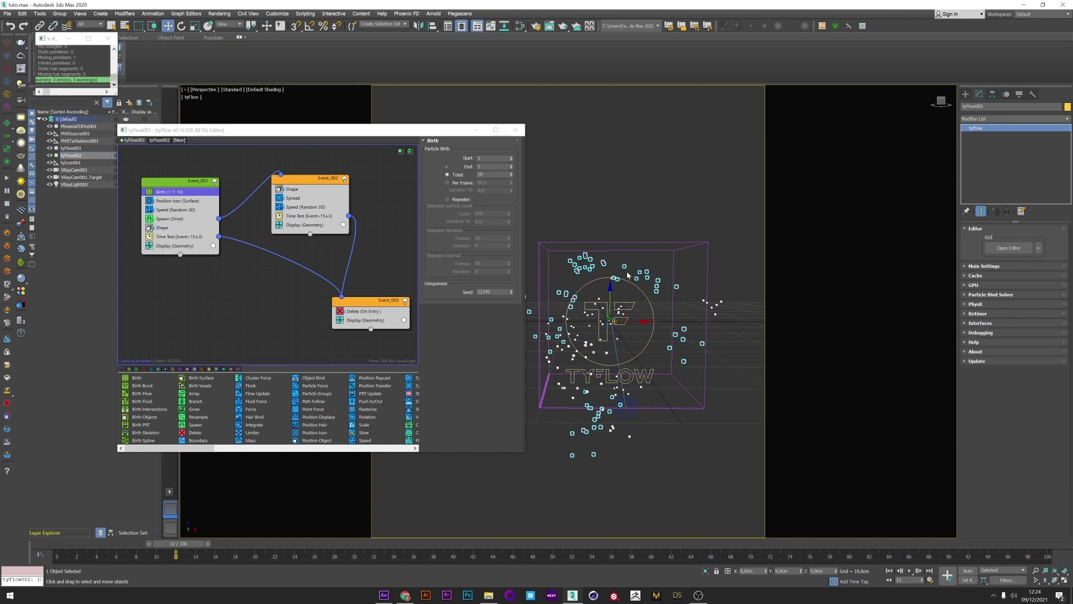
- Close the tyFlow editor, clone PHXSource001 as an independent copy and move the clone beside the original fire source
{"action": "left_click", "coordinate": [643, 230]}
{"action": "left_click", "coordinate": [523, 131]}
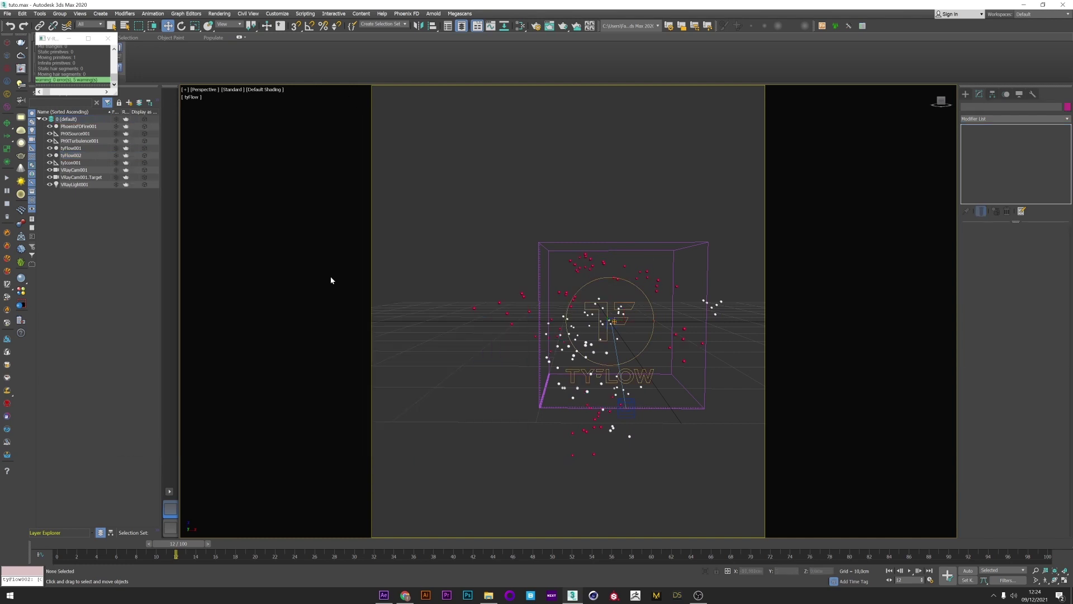
{"action": "left_click", "coordinate": [78, 134]}
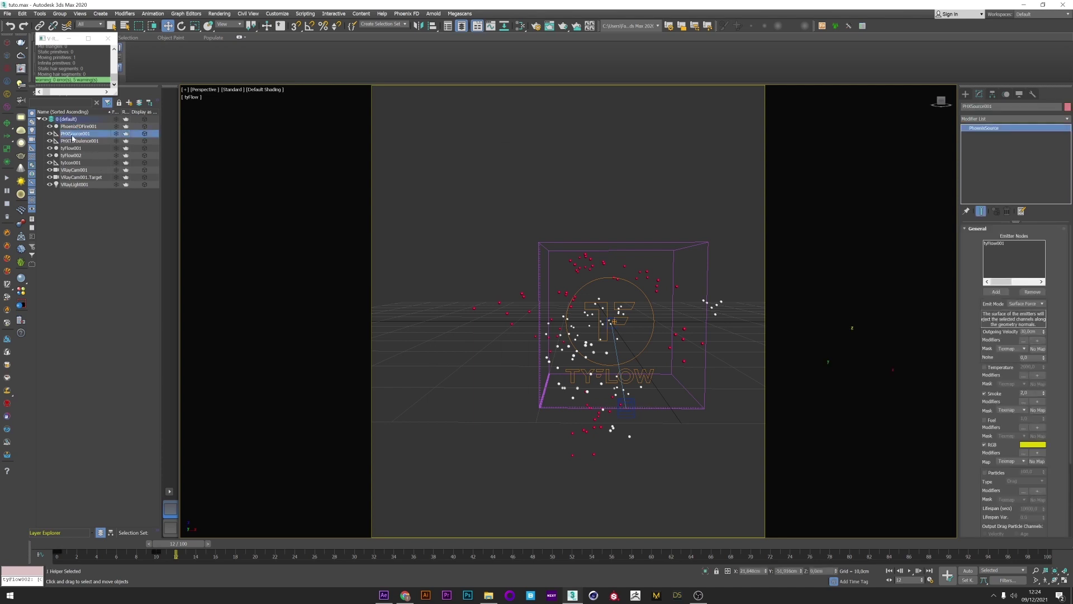
{"action": "right_click", "coordinate": [84, 134]}
{"action": "left_click", "coordinate": [96, 163]}
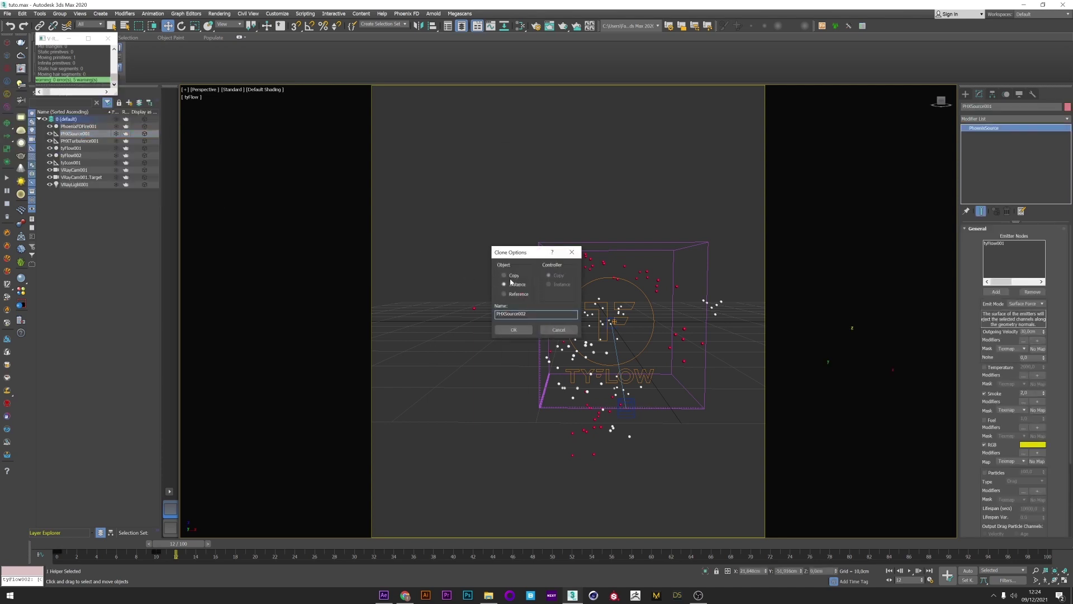
{"action": "left_click", "coordinate": [513, 329]}
{"action": "middle_click_drag", "start_coordinate": [665, 397], "coordinate": [592, 401]}
{"action": "left_click_drag", "start_coordinate": [644, 388], "coordinate": [675, 388]}
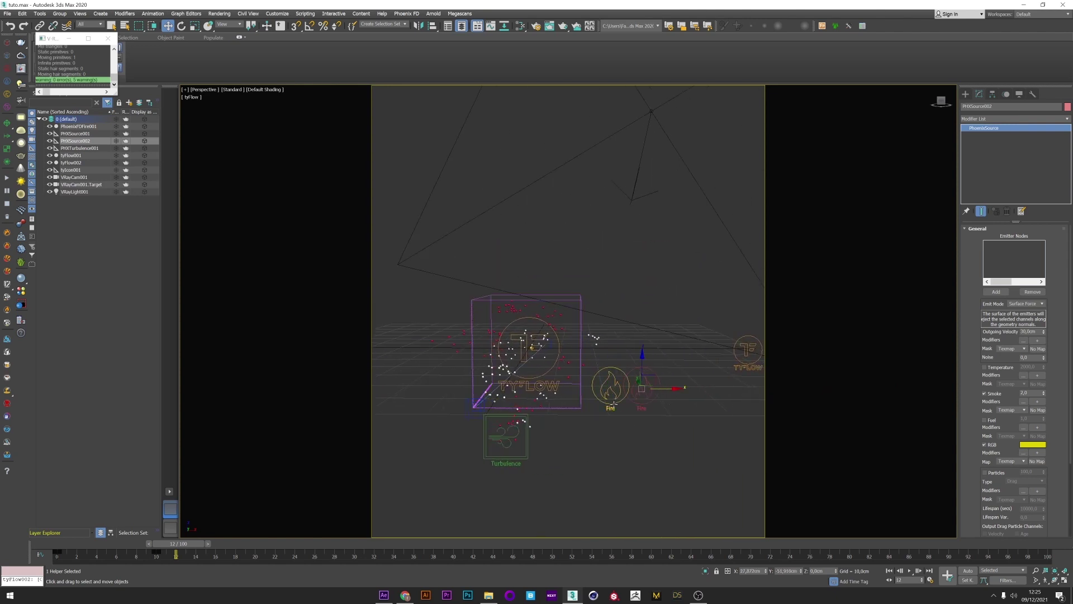
- Add tyFlow002 as the emitter node of PHXSource002 and check the original source's emitter
{"action": "left_click", "coordinate": [609, 391]}
{"action": "left_click", "coordinate": [636, 398]}
{"action": "left_click", "coordinate": [997, 291]}
{"action": "left_click", "coordinate": [77, 164]}
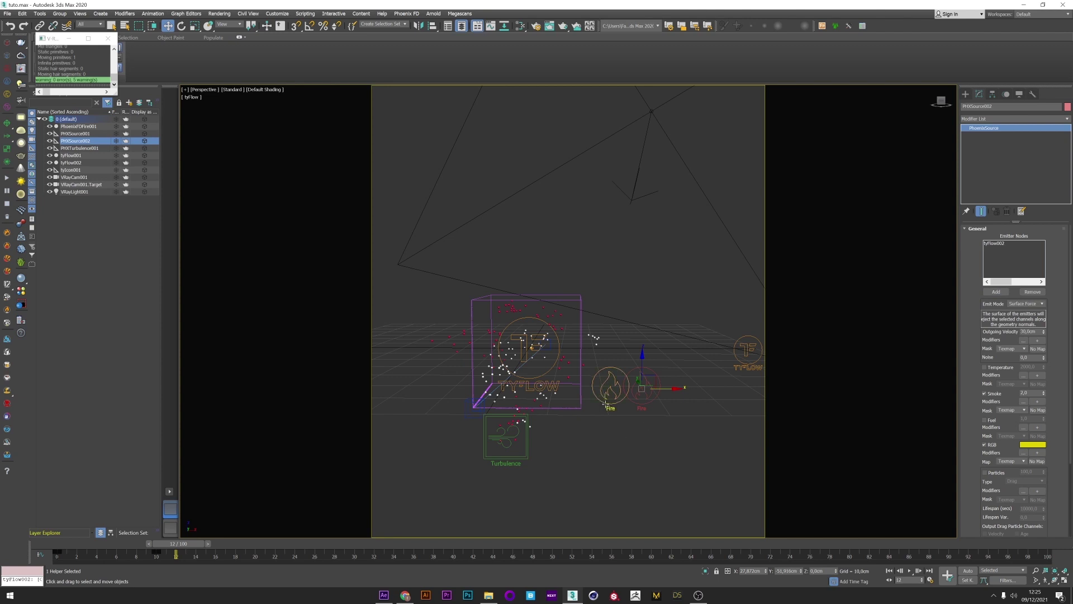
{"action": "left_click", "coordinate": [610, 386]}
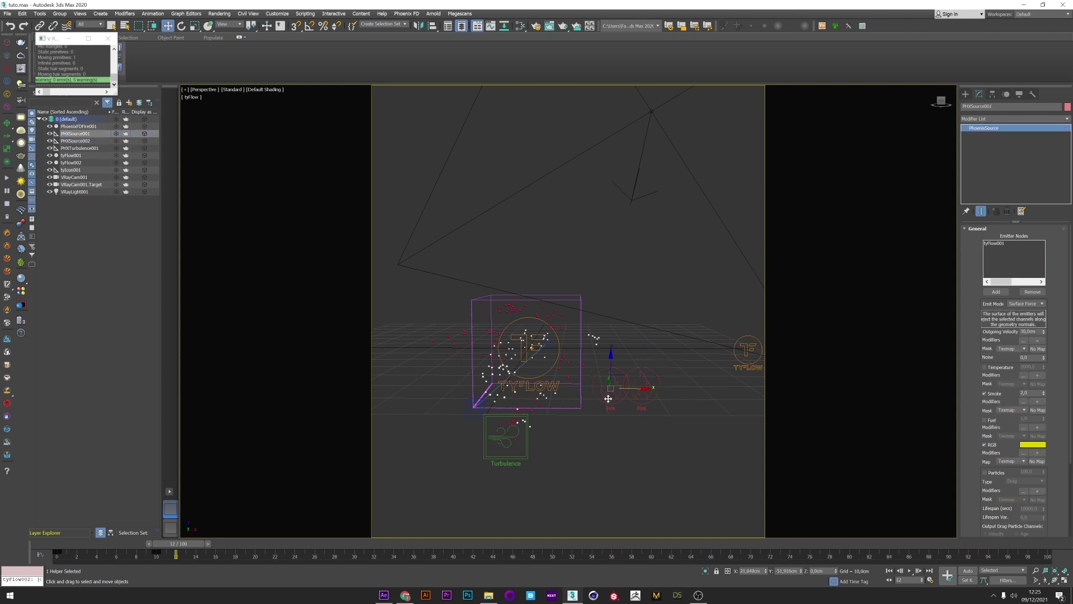
- Give PHXSource002 its own RGB smoke colour in place of yellow
{"action": "left_click", "coordinate": [642, 390]}
{"action": "left_click", "coordinate": [1033, 444]}
{"action": "left_click", "coordinate": [324, 273]}
{"action": "left_click_drag", "start_coordinate": [324, 273], "coordinate": [336, 282]}
{"action": "left_click", "coordinate": [407, 347]}
{"action": "left_click", "coordinate": [558, 381]}
- Turn off the Display operators in all events of tyFlow001 and tyFlow002, and close the editor
{"action": "middle_click_drag", "start_coordinate": [520, 349], "coordinate": [550, 347]}
{"action": "scroll", "coordinate": [430, 307], "scroll_direction": "up", "scroll_amount": 2}
{"action": "left_click", "coordinate": [79, 156]}
{"action": "left_click", "coordinate": [1008, 248]}
{"action": "left_click", "coordinate": [149, 245]}
{"action": "left_click", "coordinate": [279, 225]}
{"action": "left_click", "coordinate": [340, 320]}
{"action": "left_click", "coordinate": [166, 140]}
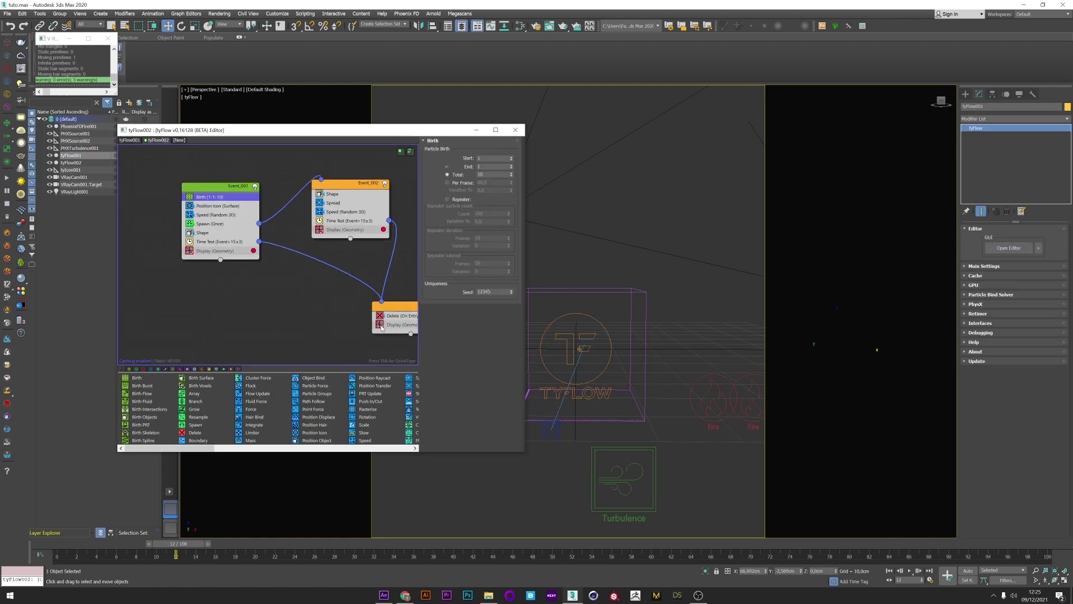
{"action": "left_click", "coordinate": [515, 130]}
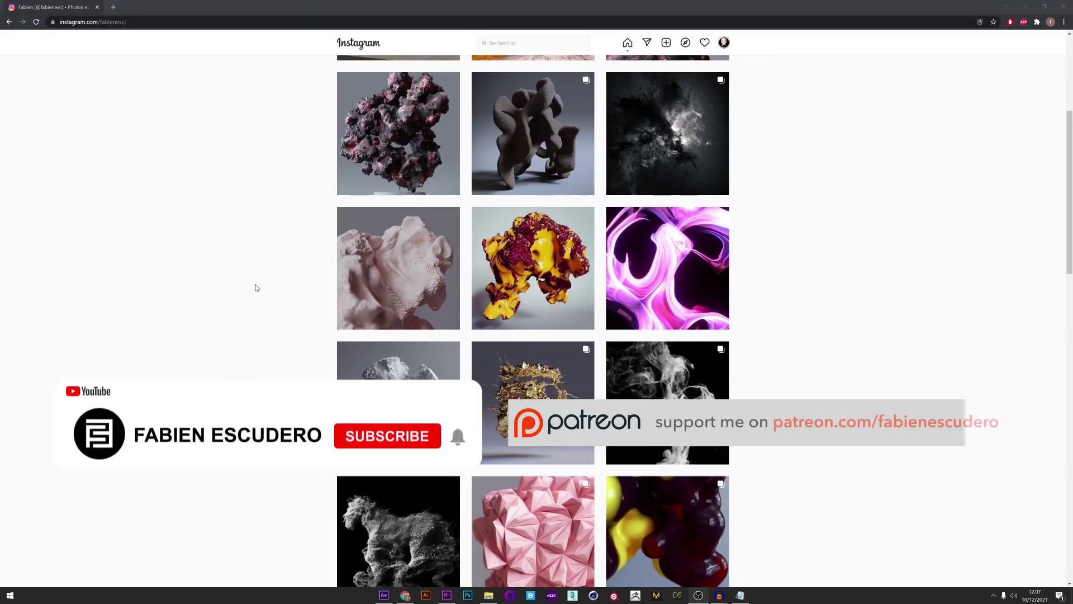
{"action": "scroll", "coordinate": [256, 288], "scroll_direction": "up", "scroll_amount": 4}
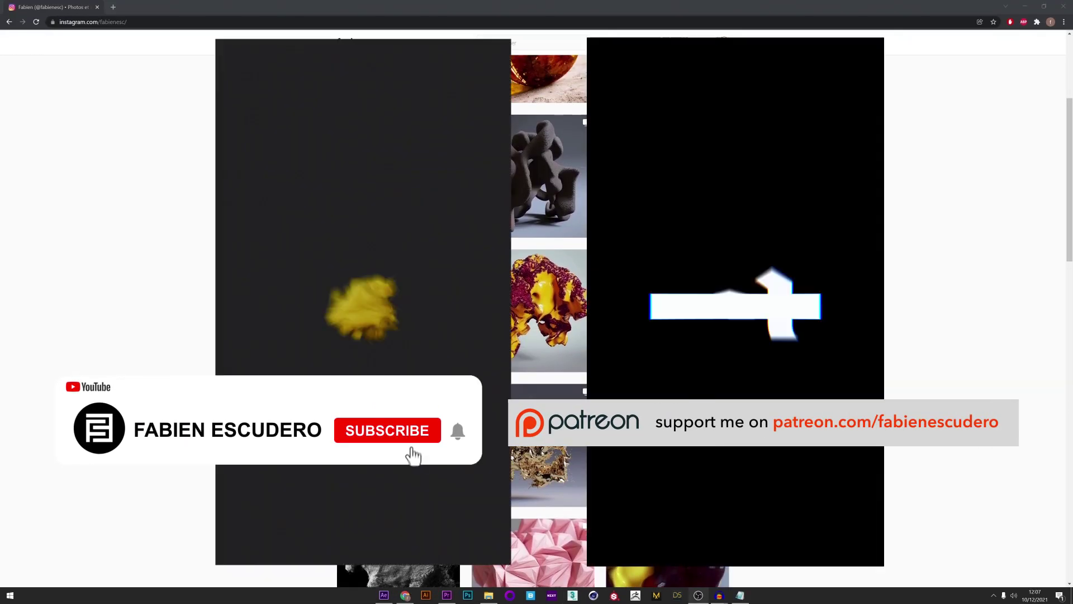
{"action": "scroll", "coordinate": [548, 224], "scroll_direction": "up", "scroll_amount": 1}
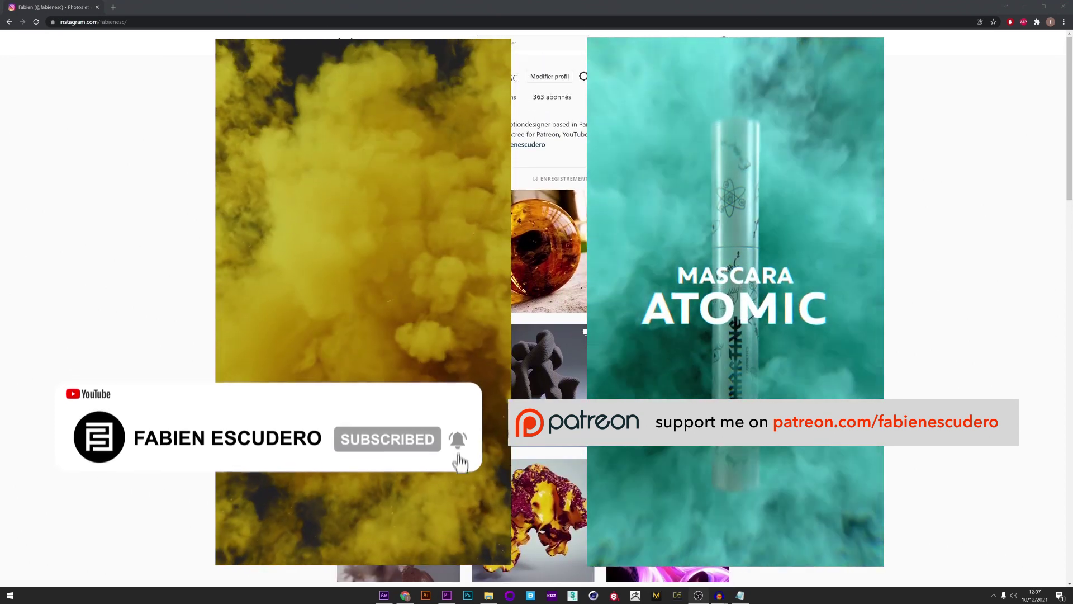